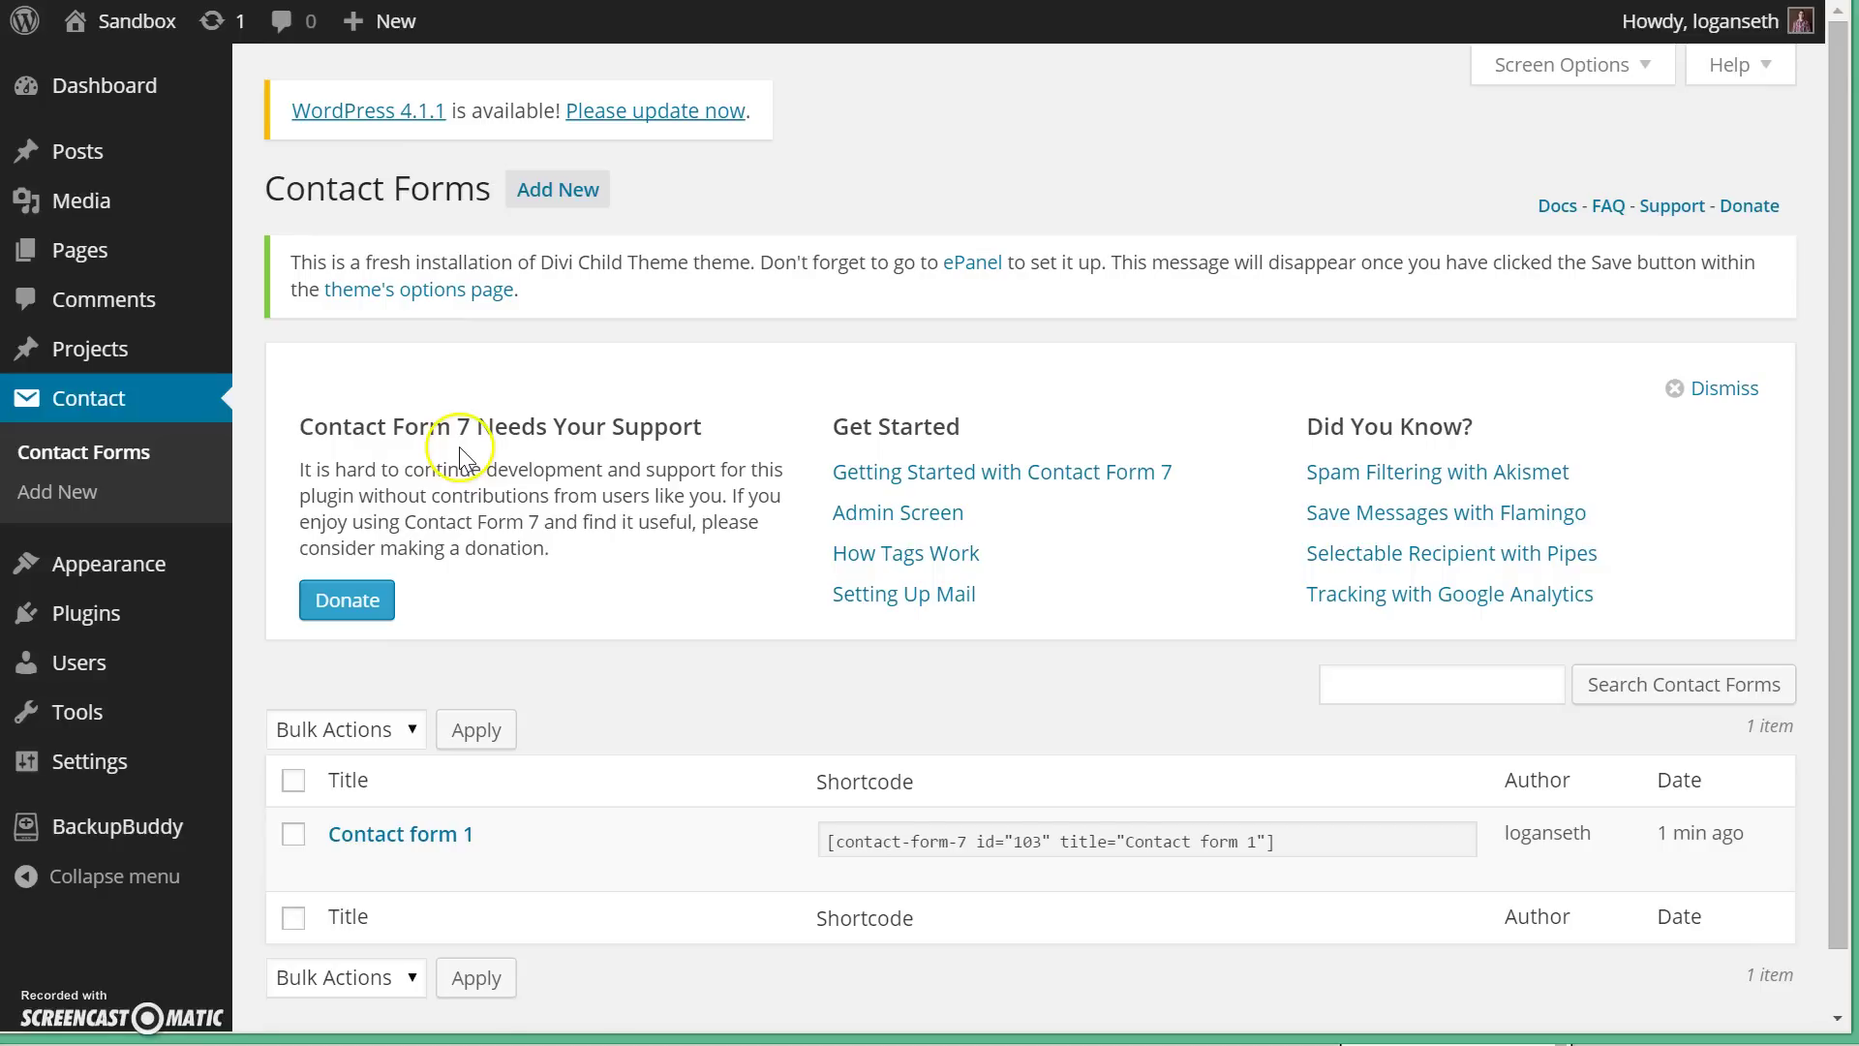
- Open Contact form 1 for editing and generate a Telephone number tag with "Phone" as its placeholder text
click(346, 800)
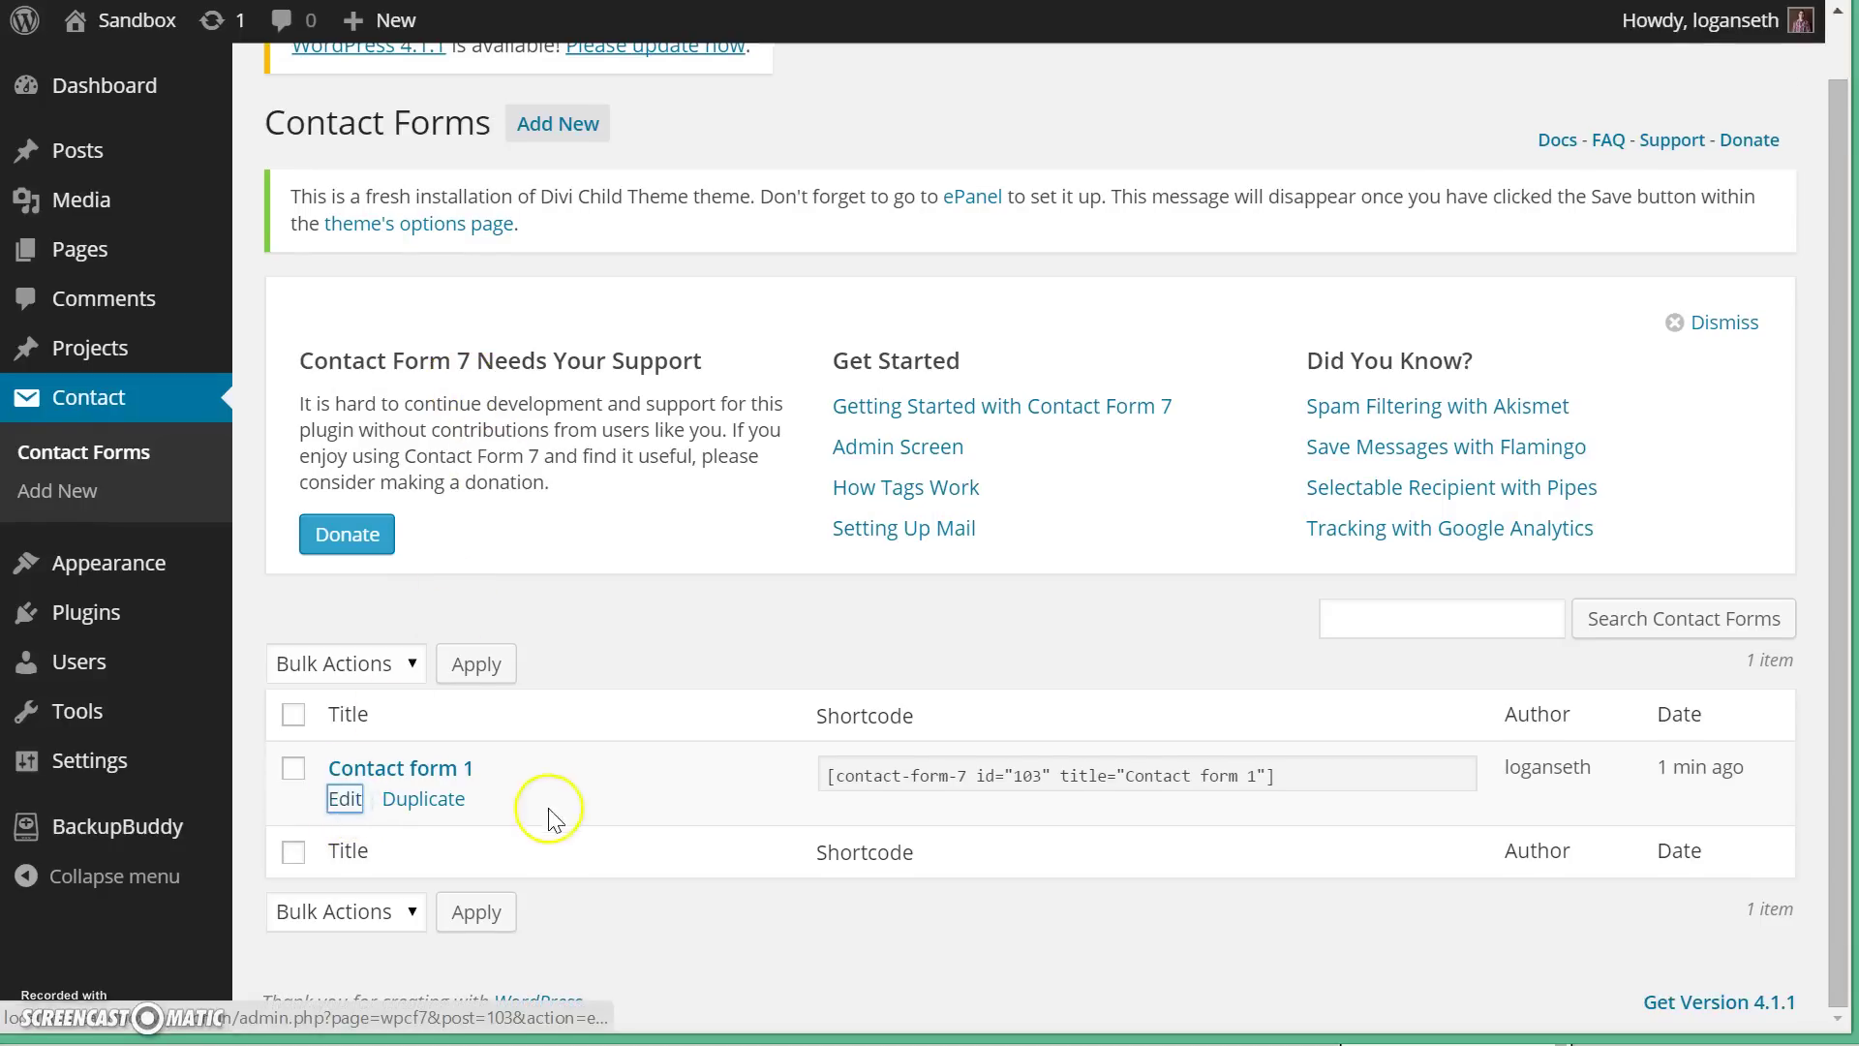
scroll(1247, 542, down, 3)
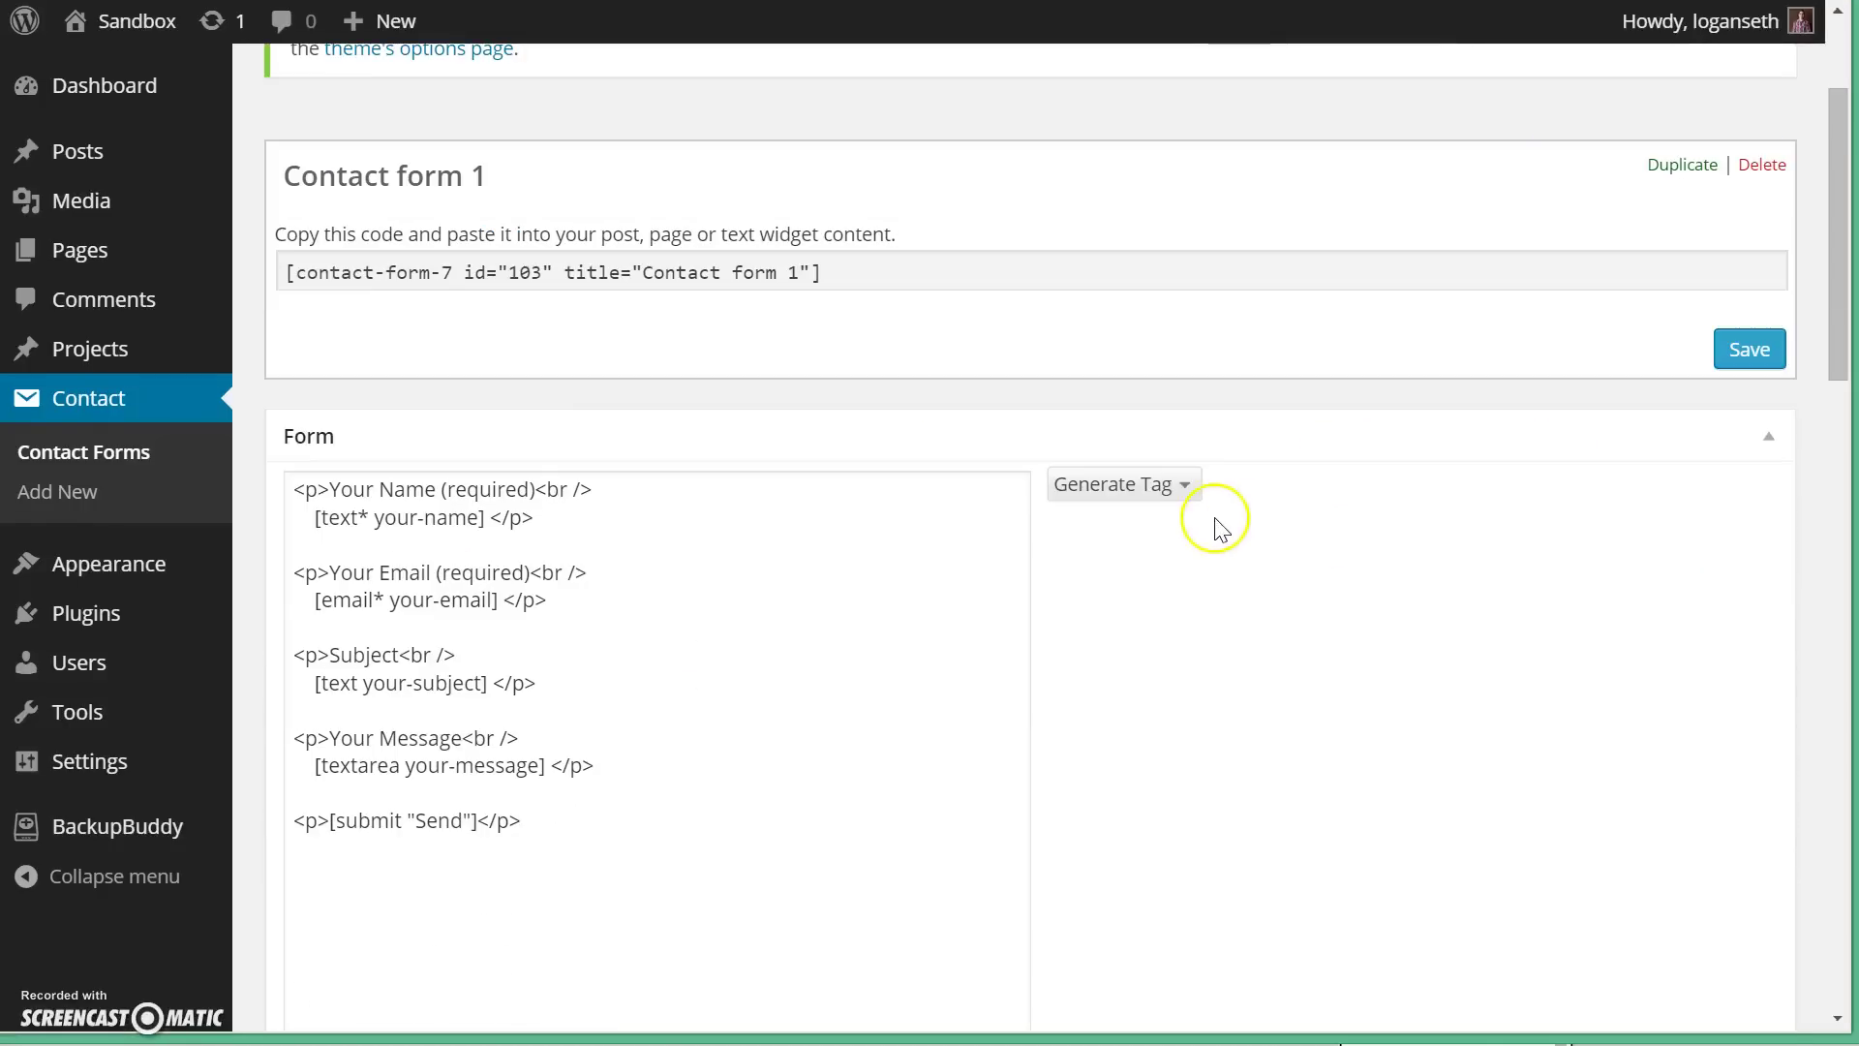
click(1203, 483)
click(1190, 484)
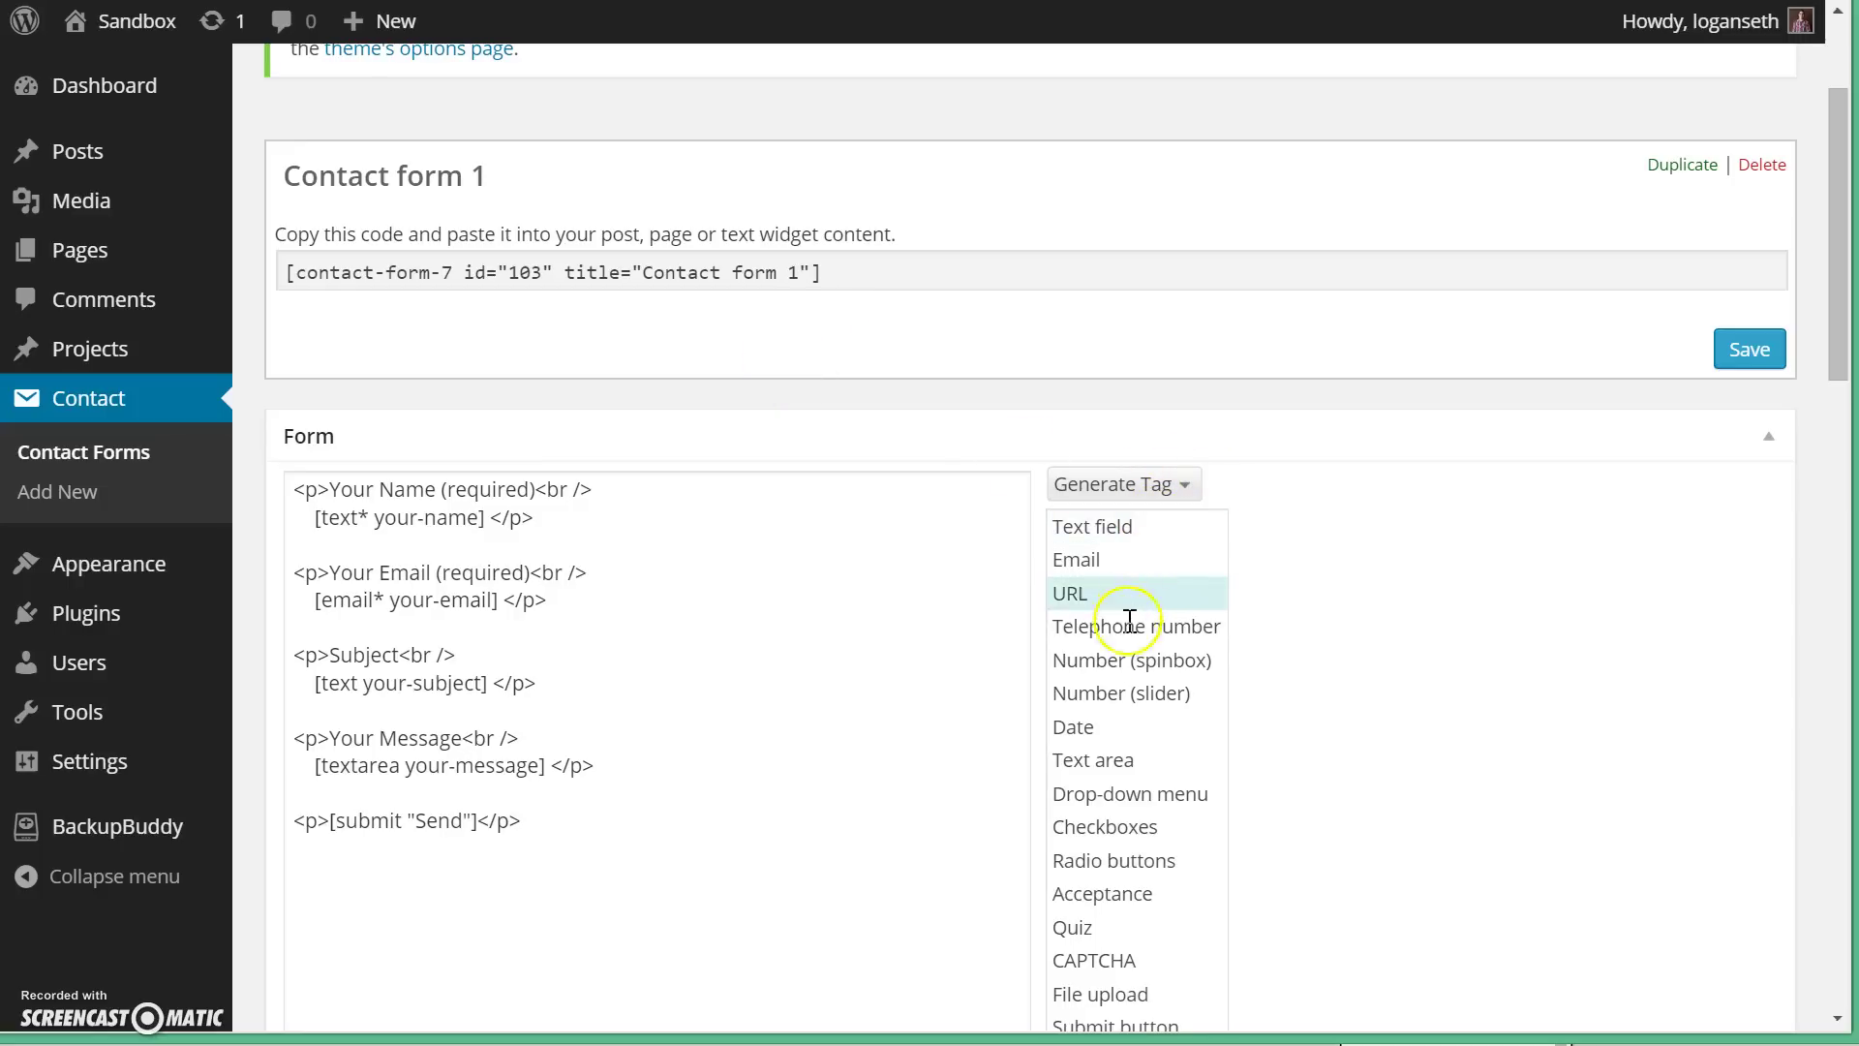
click(1136, 631)
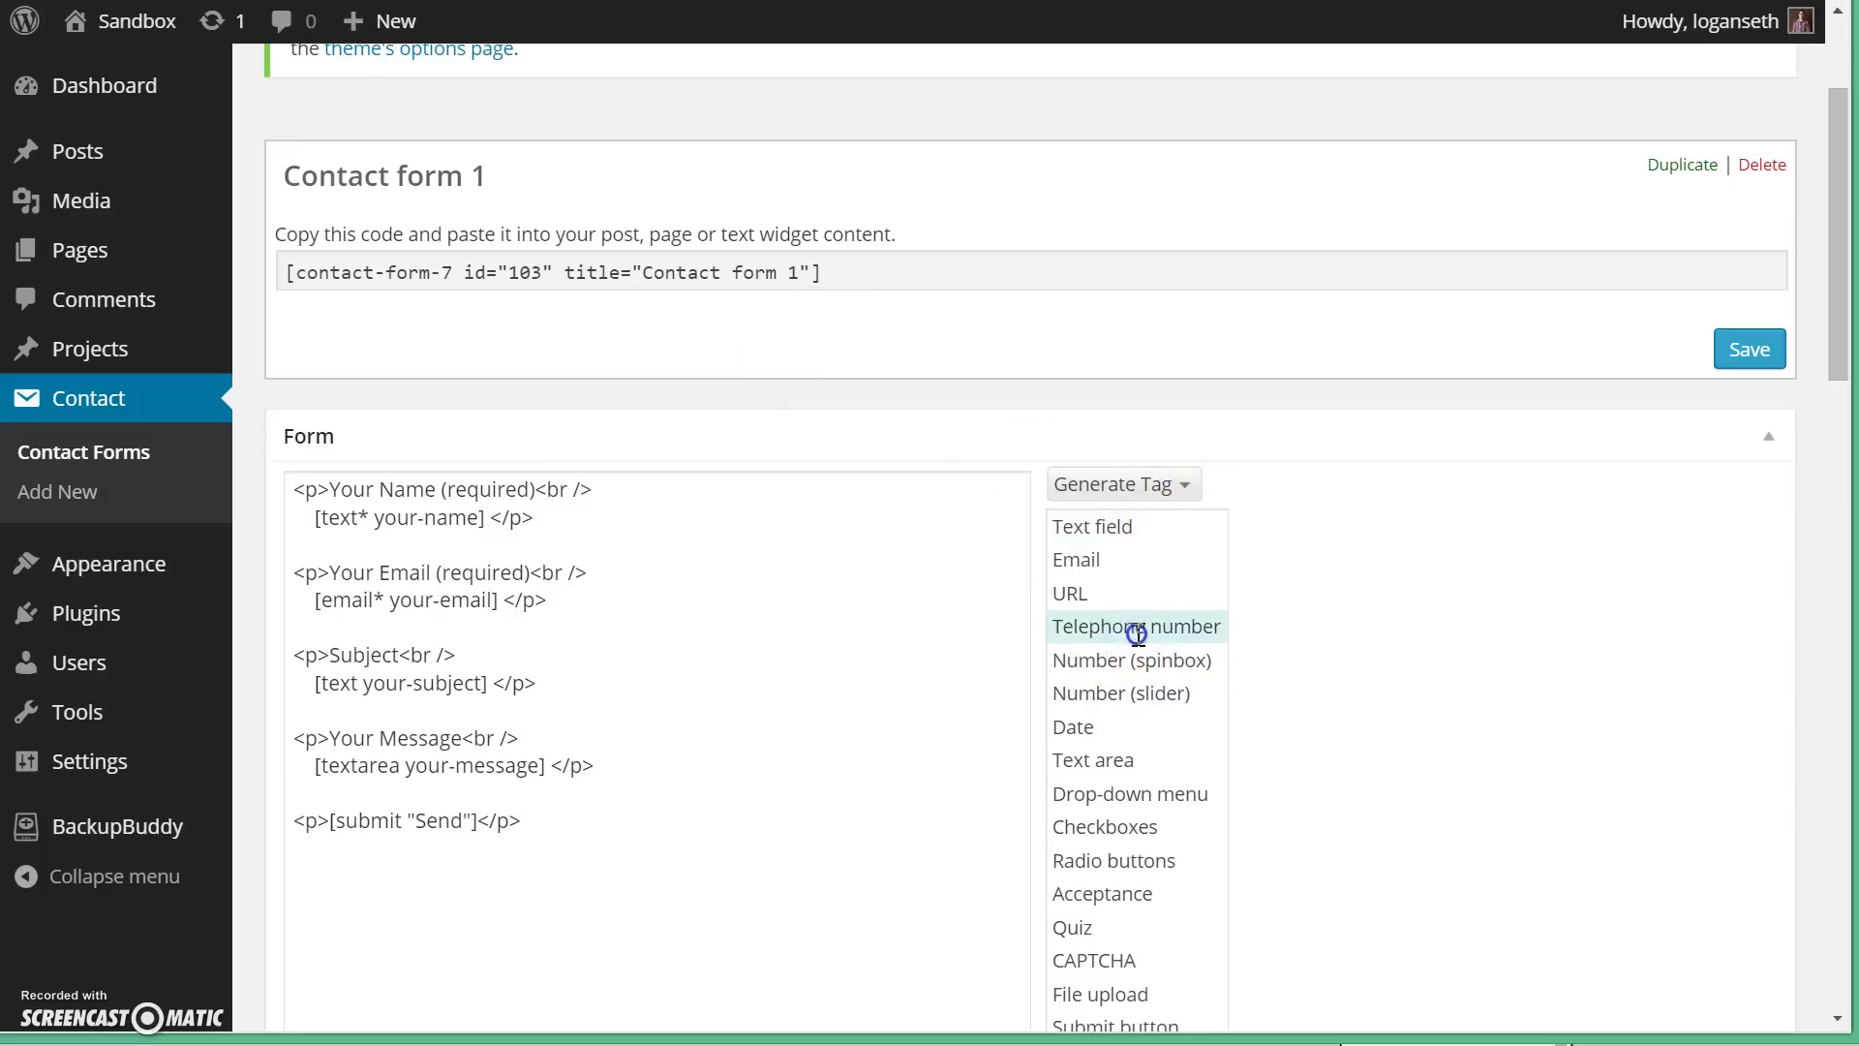
scroll(1248, 655, down, 3)
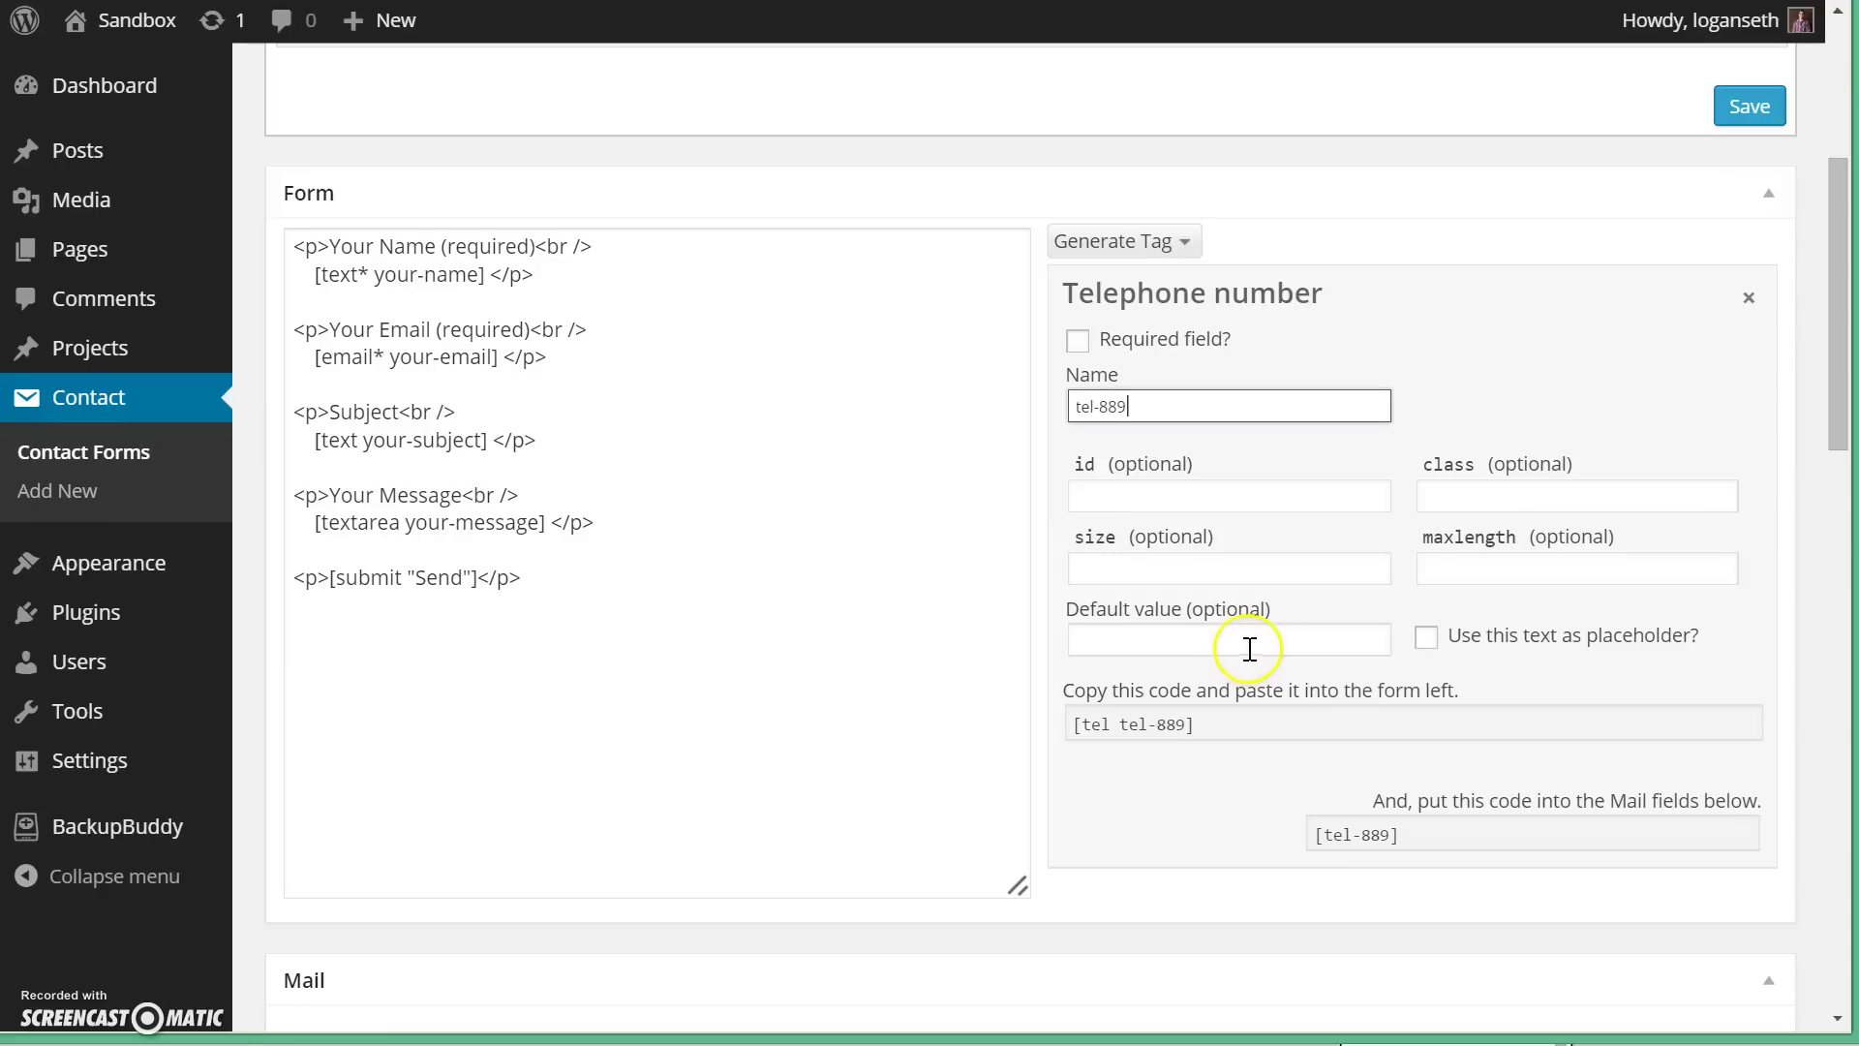
click(1249, 642)
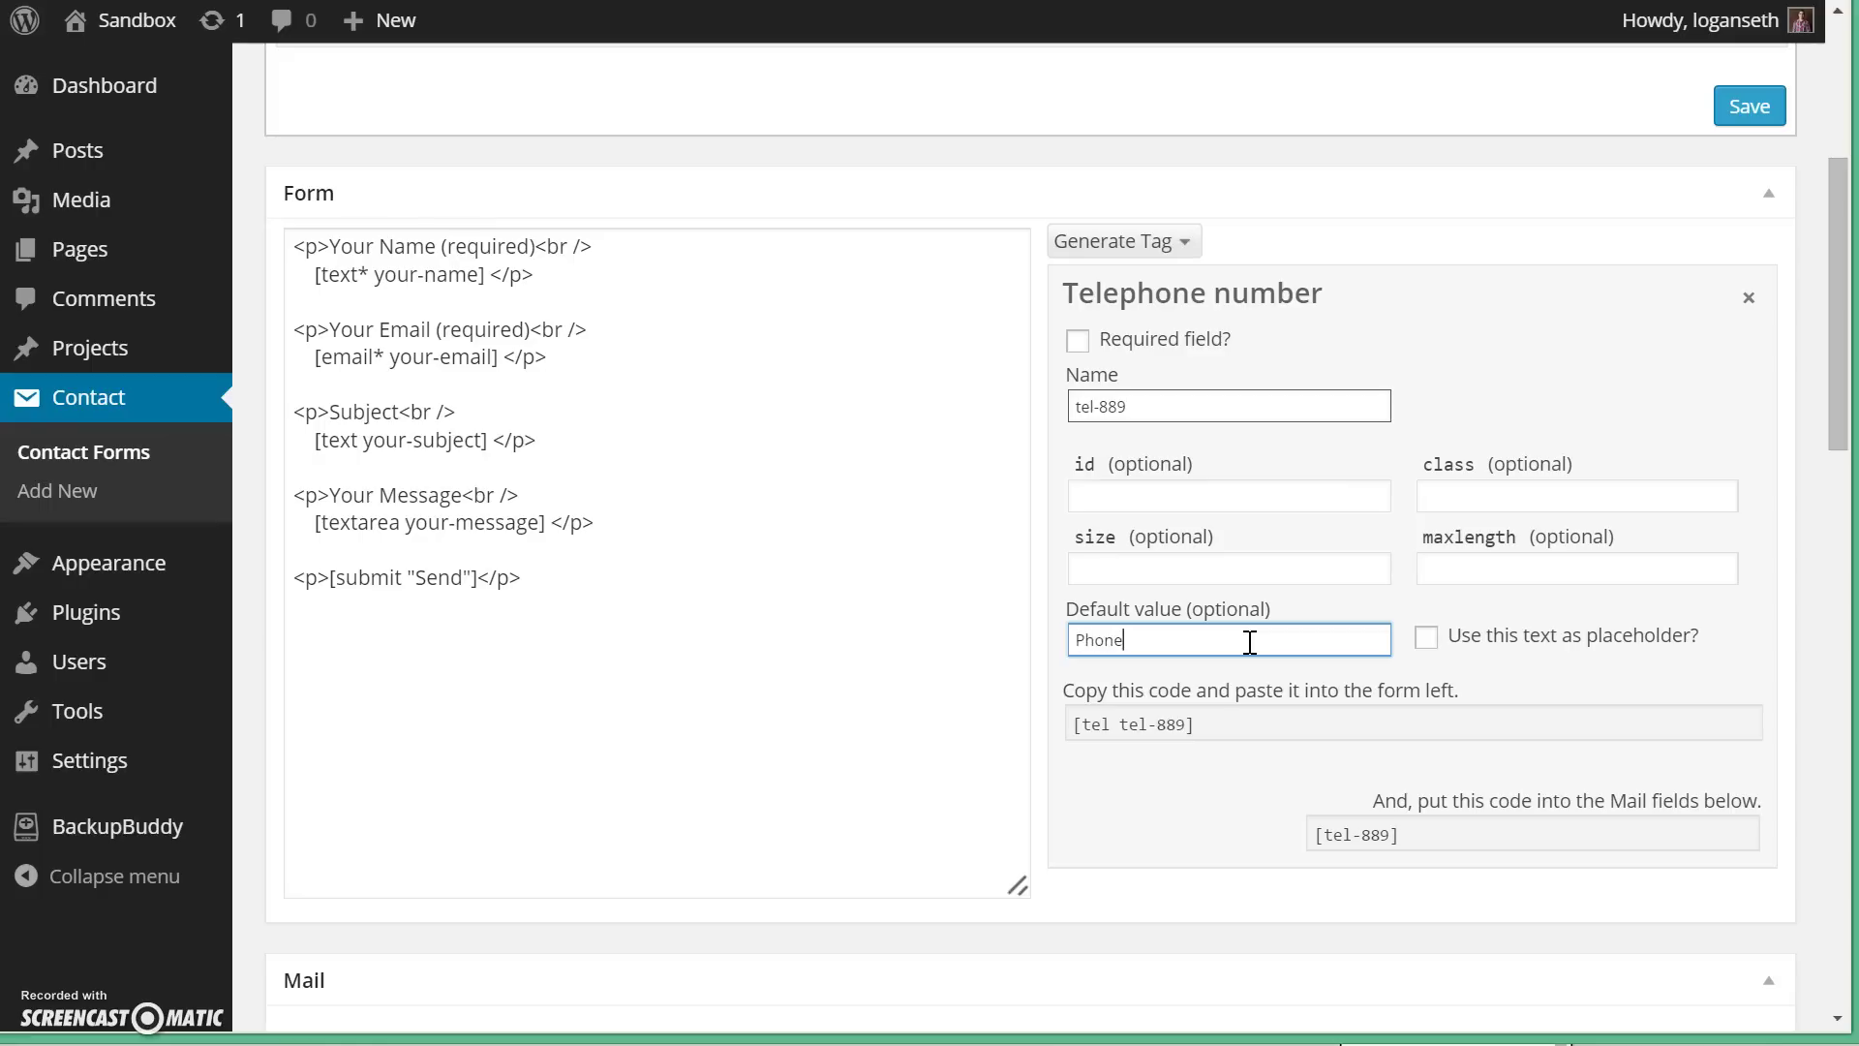
click(1423, 640)
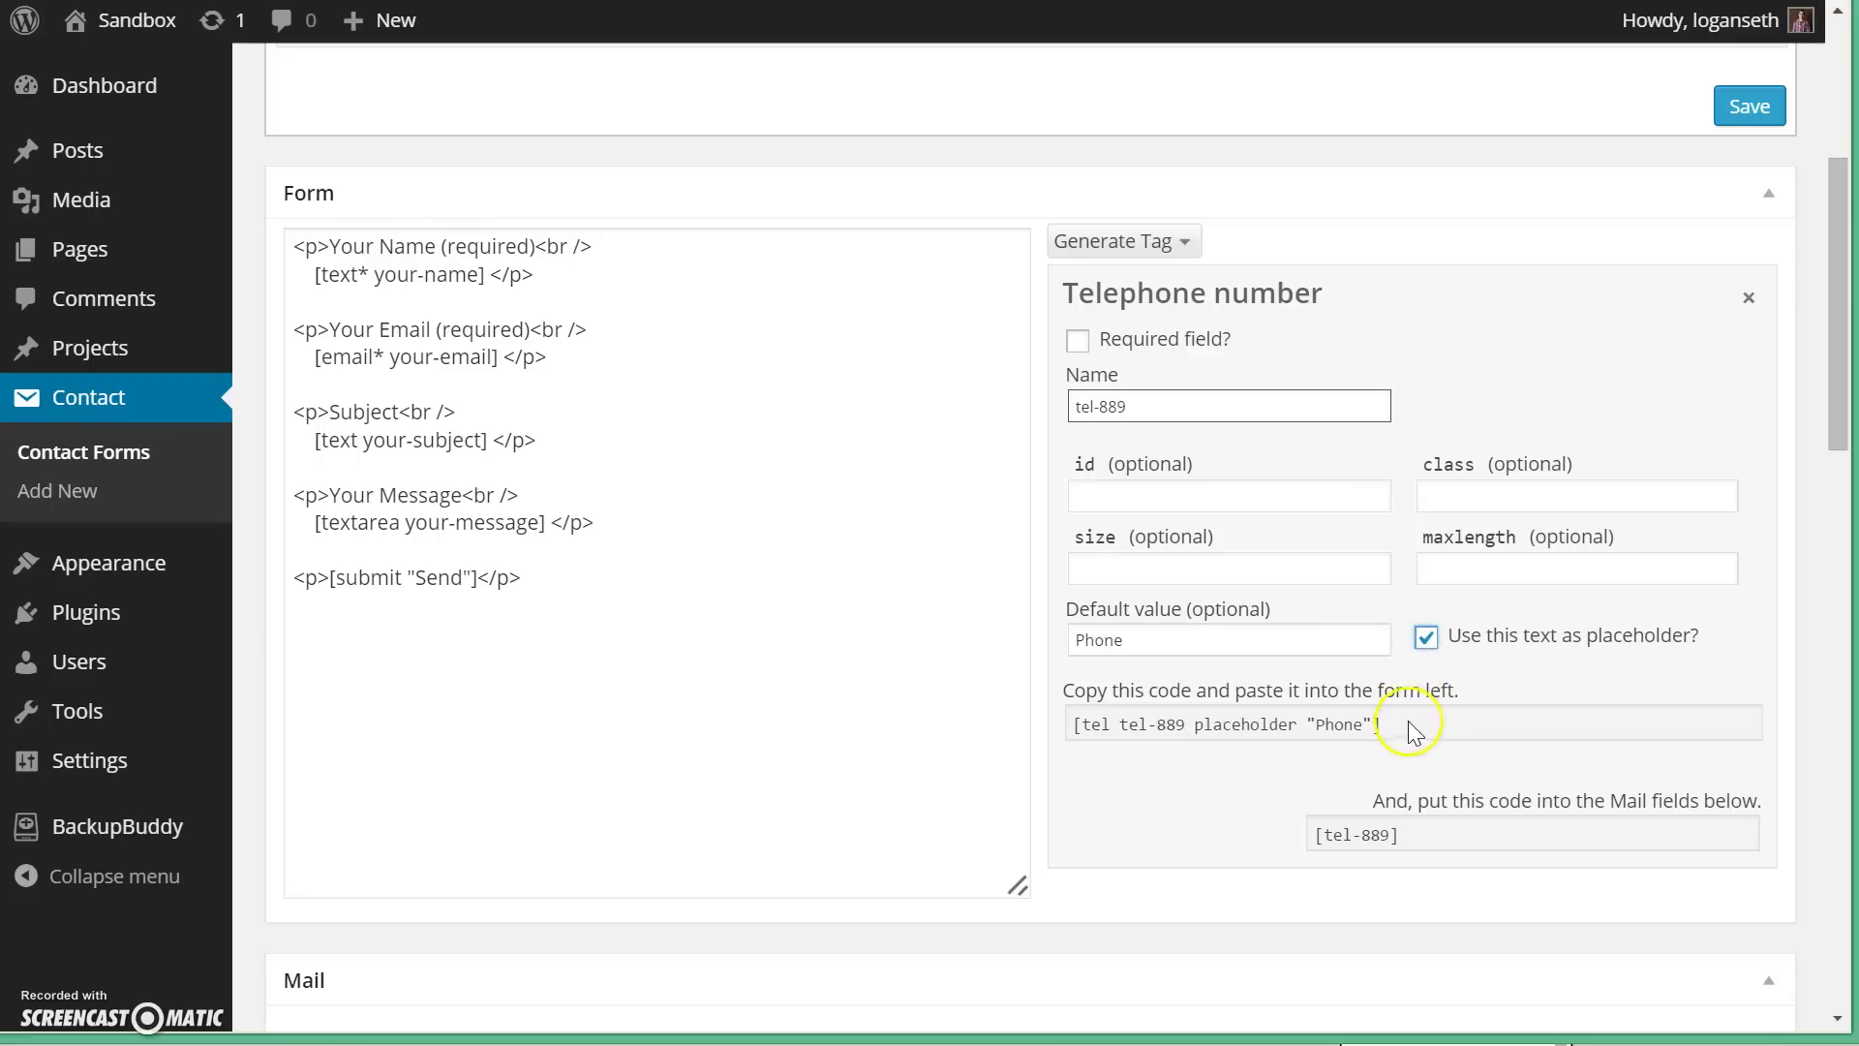
- Copy the generated telephone tag into the form code as its own <p> paragraph between the email and subject fields
click(1245, 735)
right_click(1175, 733)
click(1217, 756)
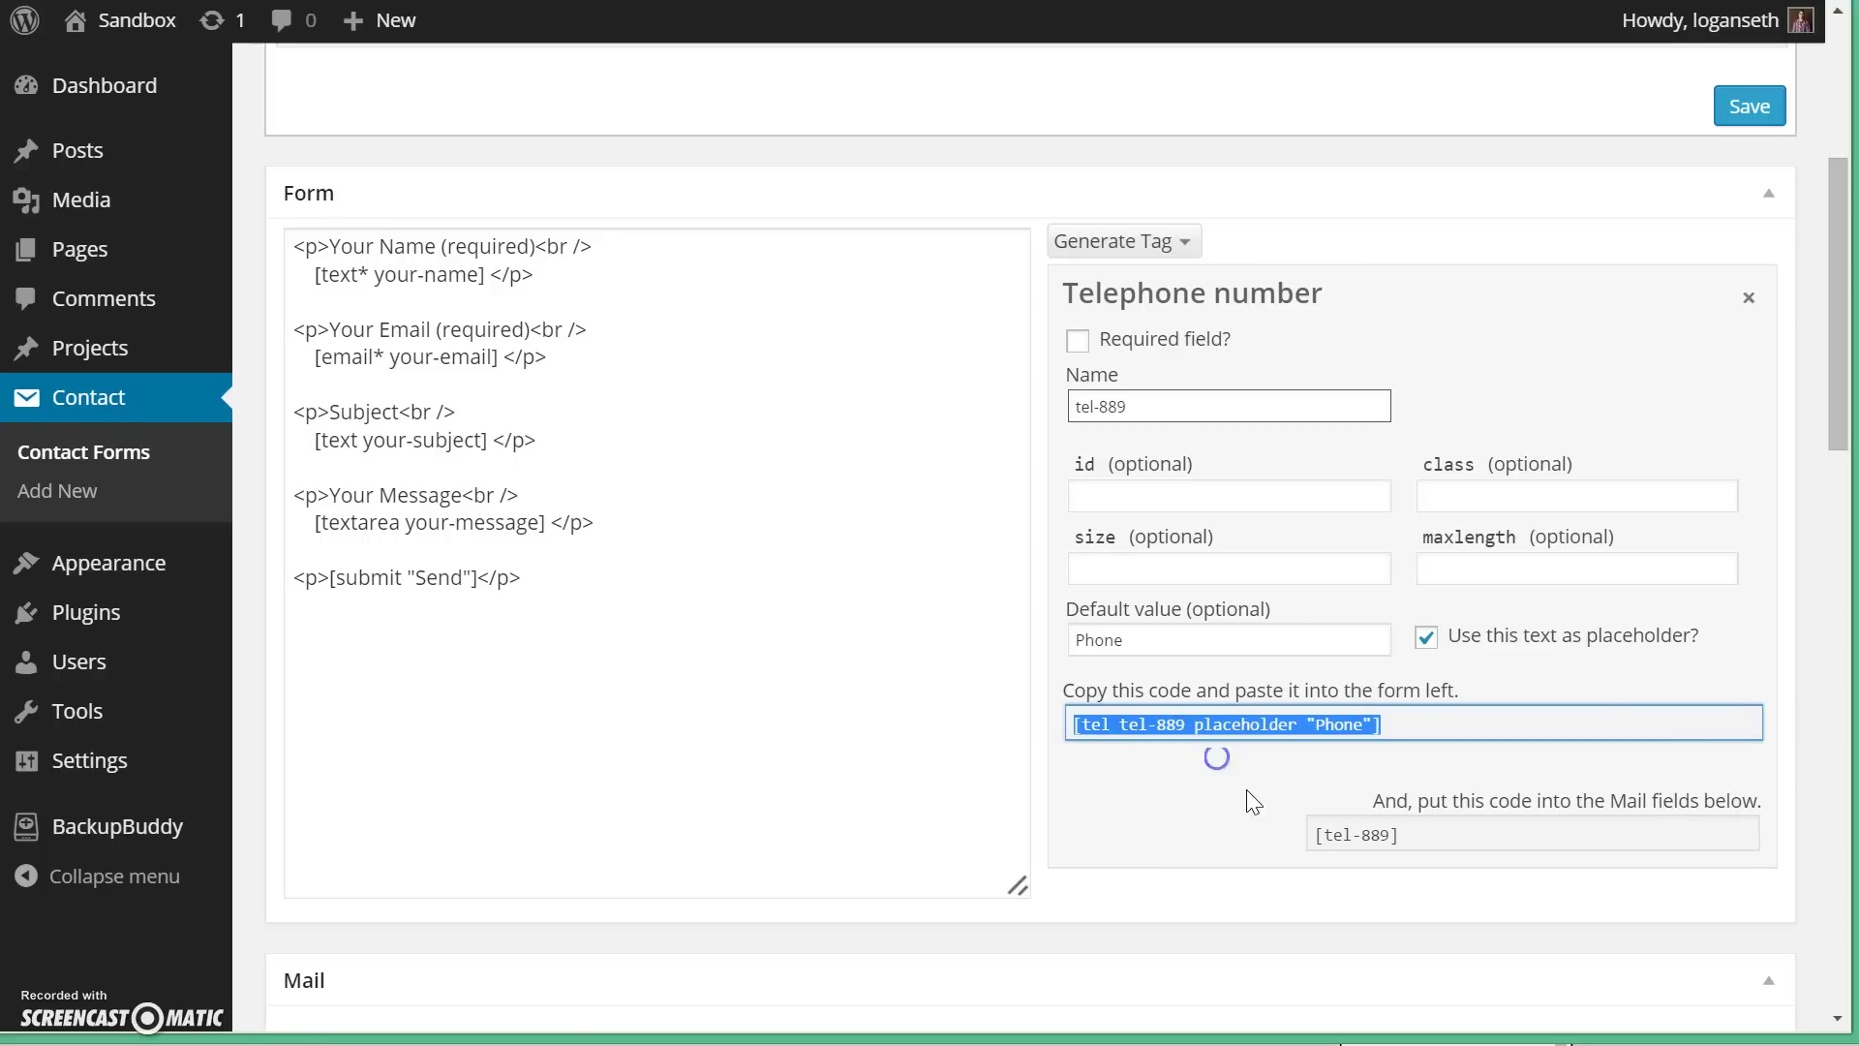
click(569, 387)
key(Return)
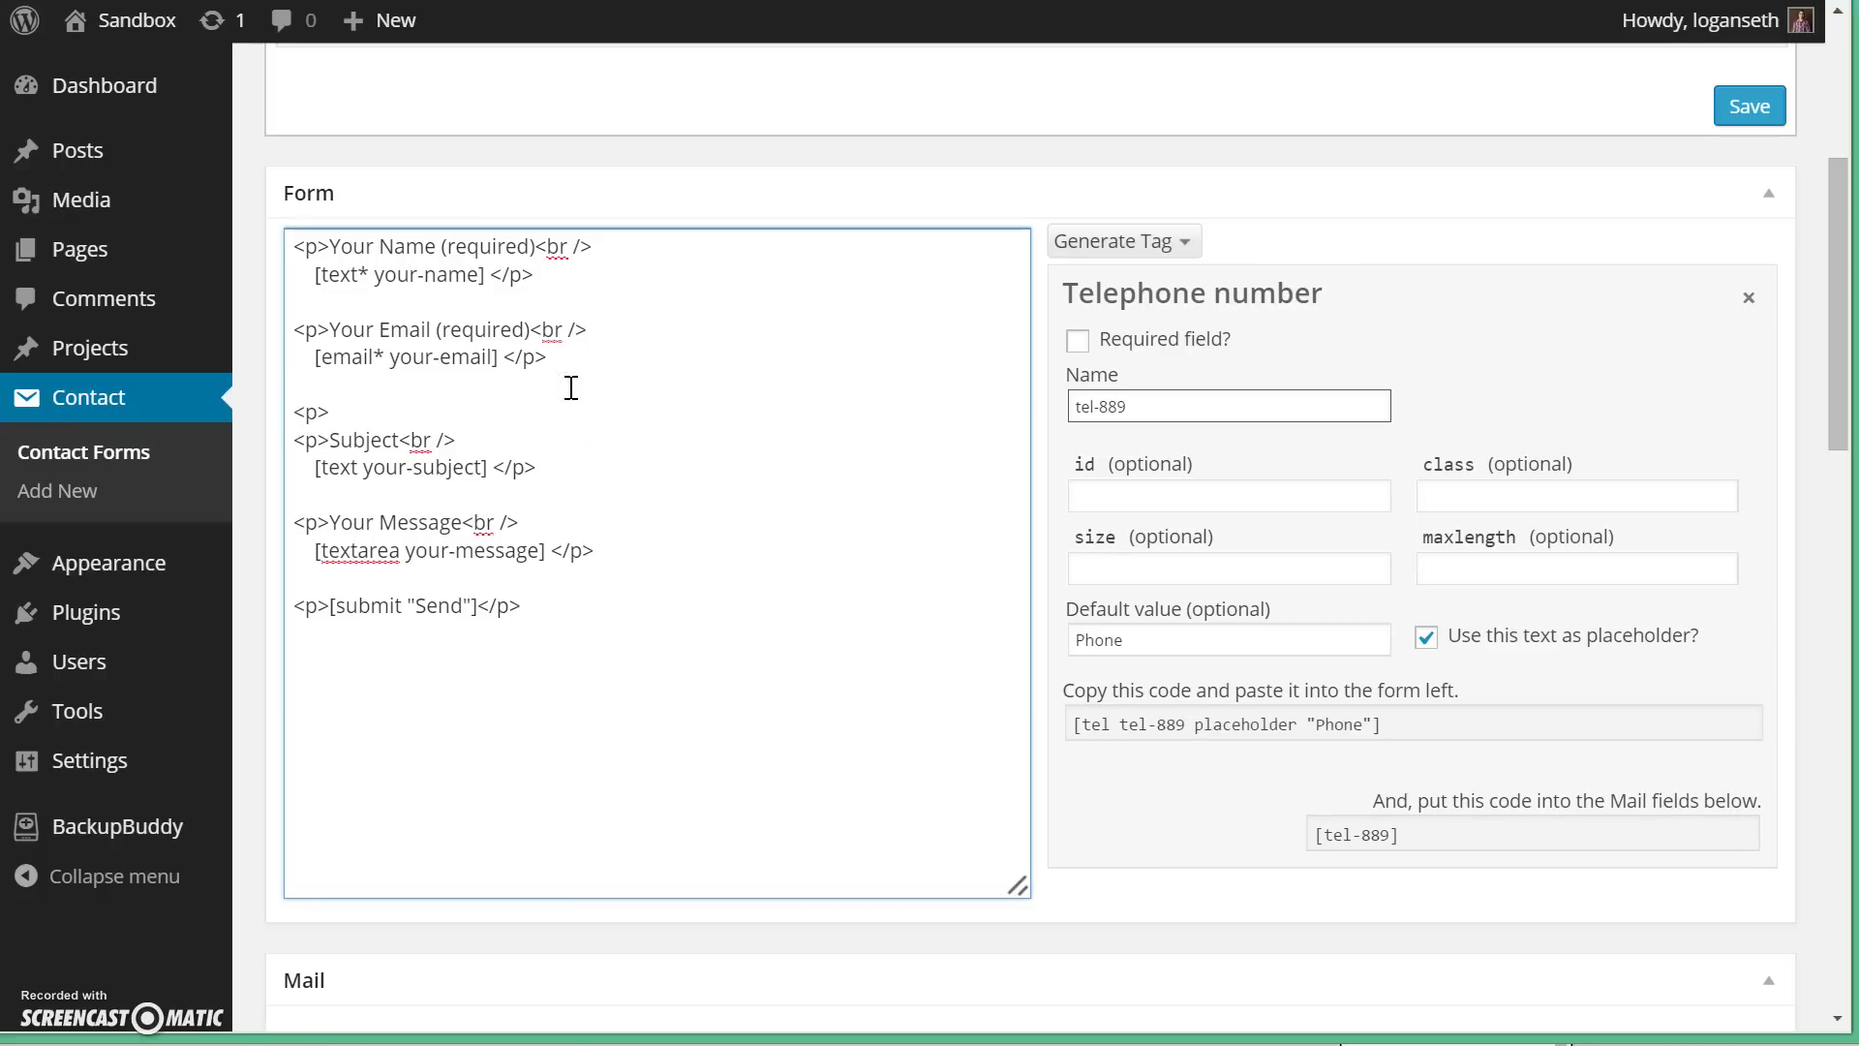
key(ctrl+v)
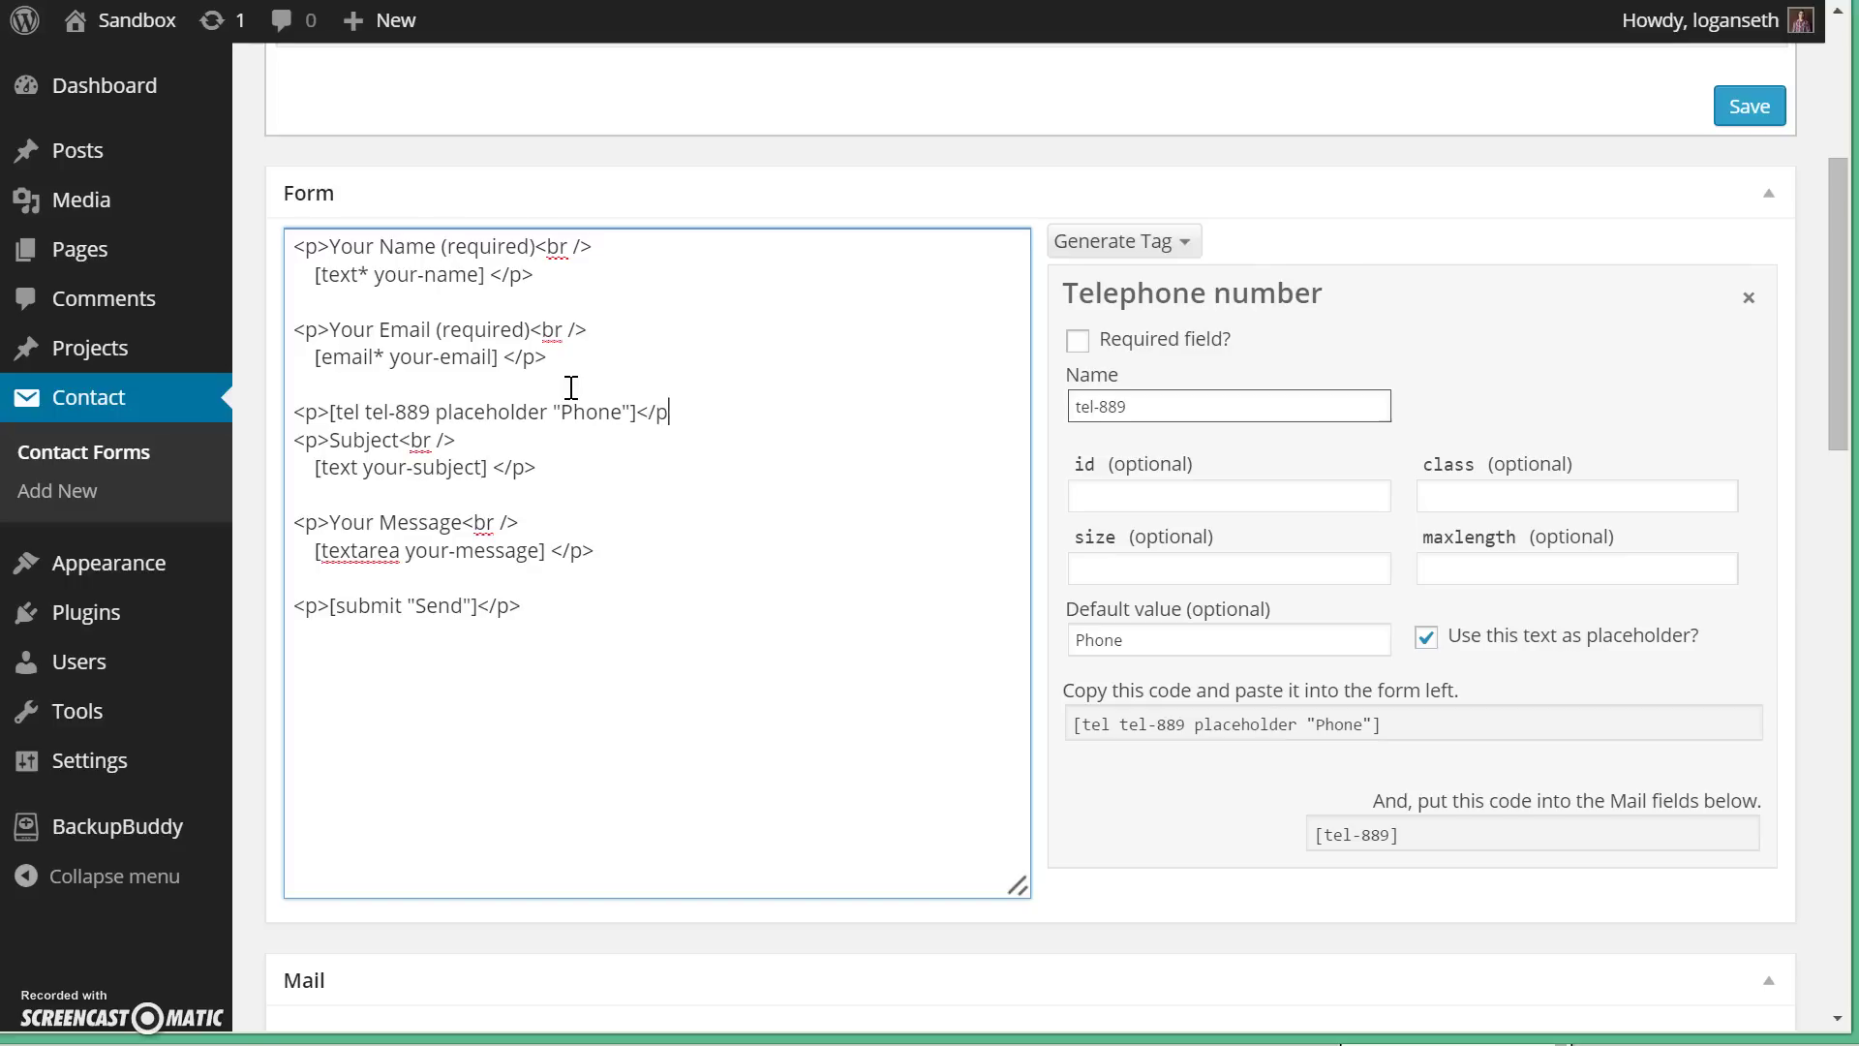
key(Return)
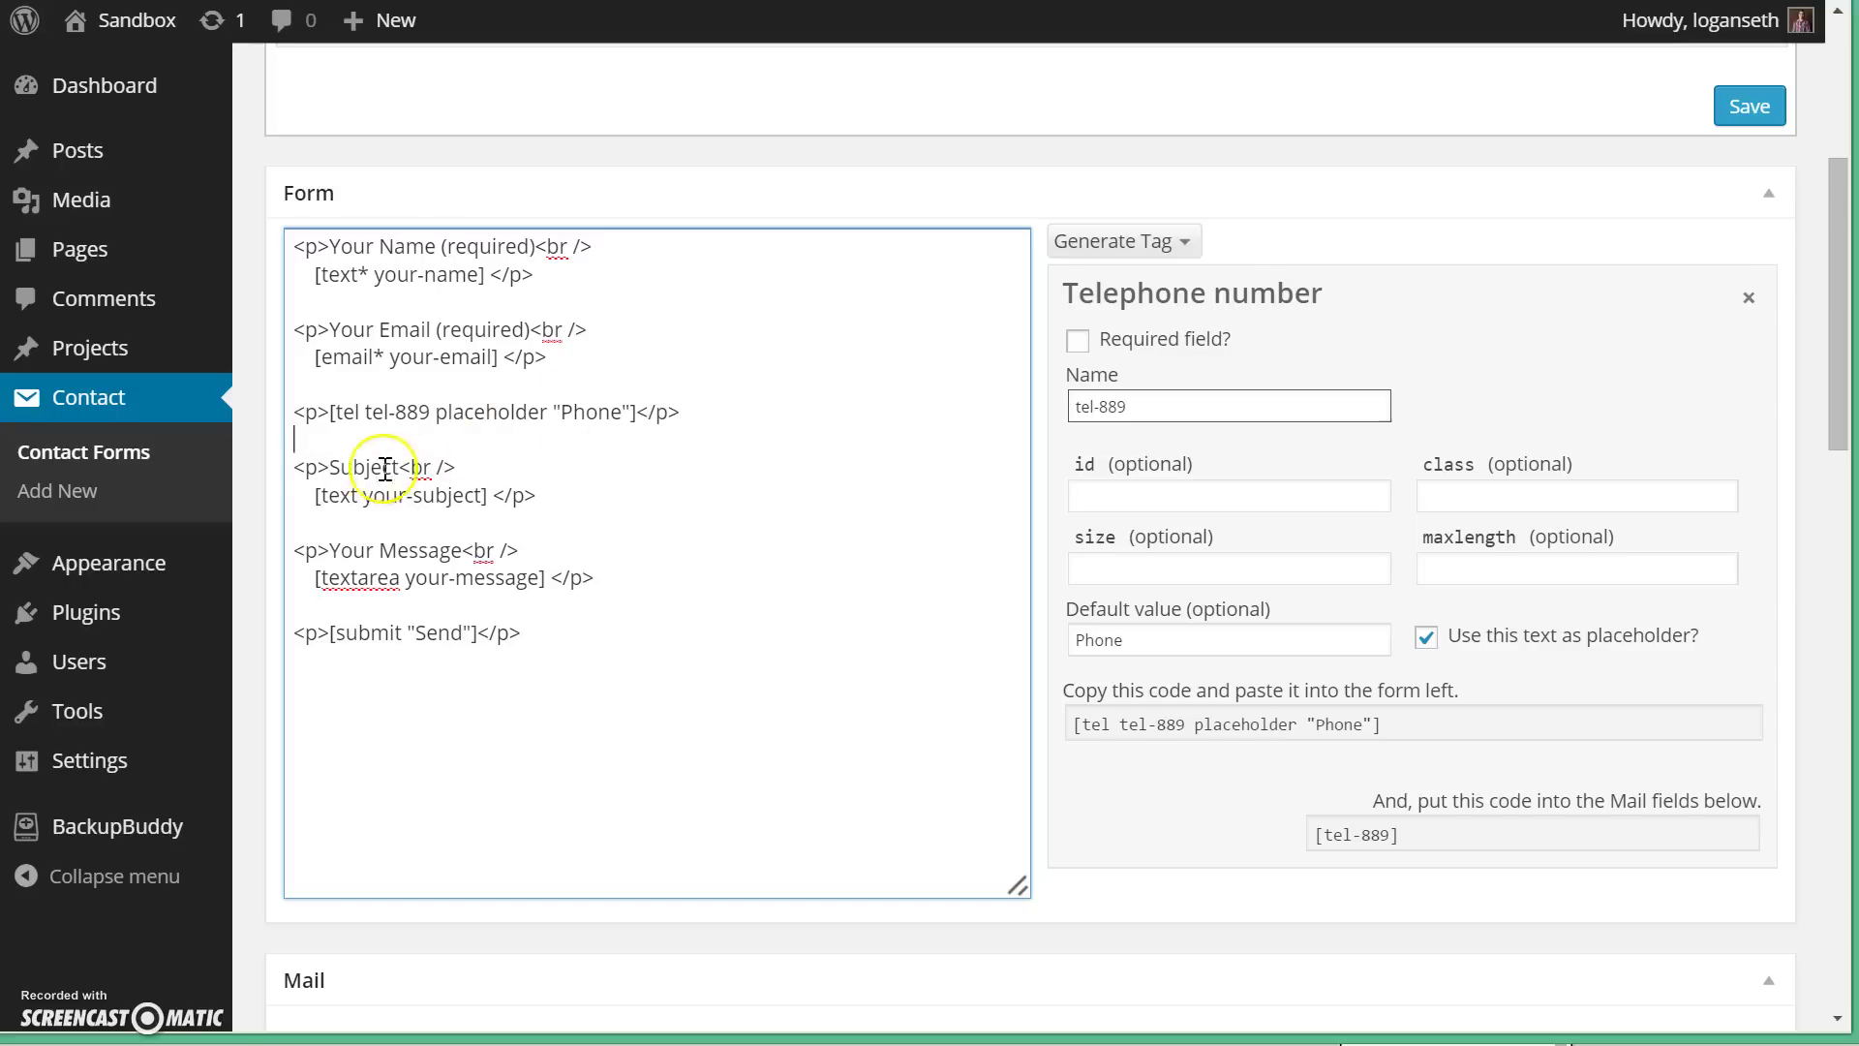
- Remove the "Subject" label and its line break so the your-subject tag follows its <p> on the same line
click(331, 466)
drag(331, 466, 468, 461)
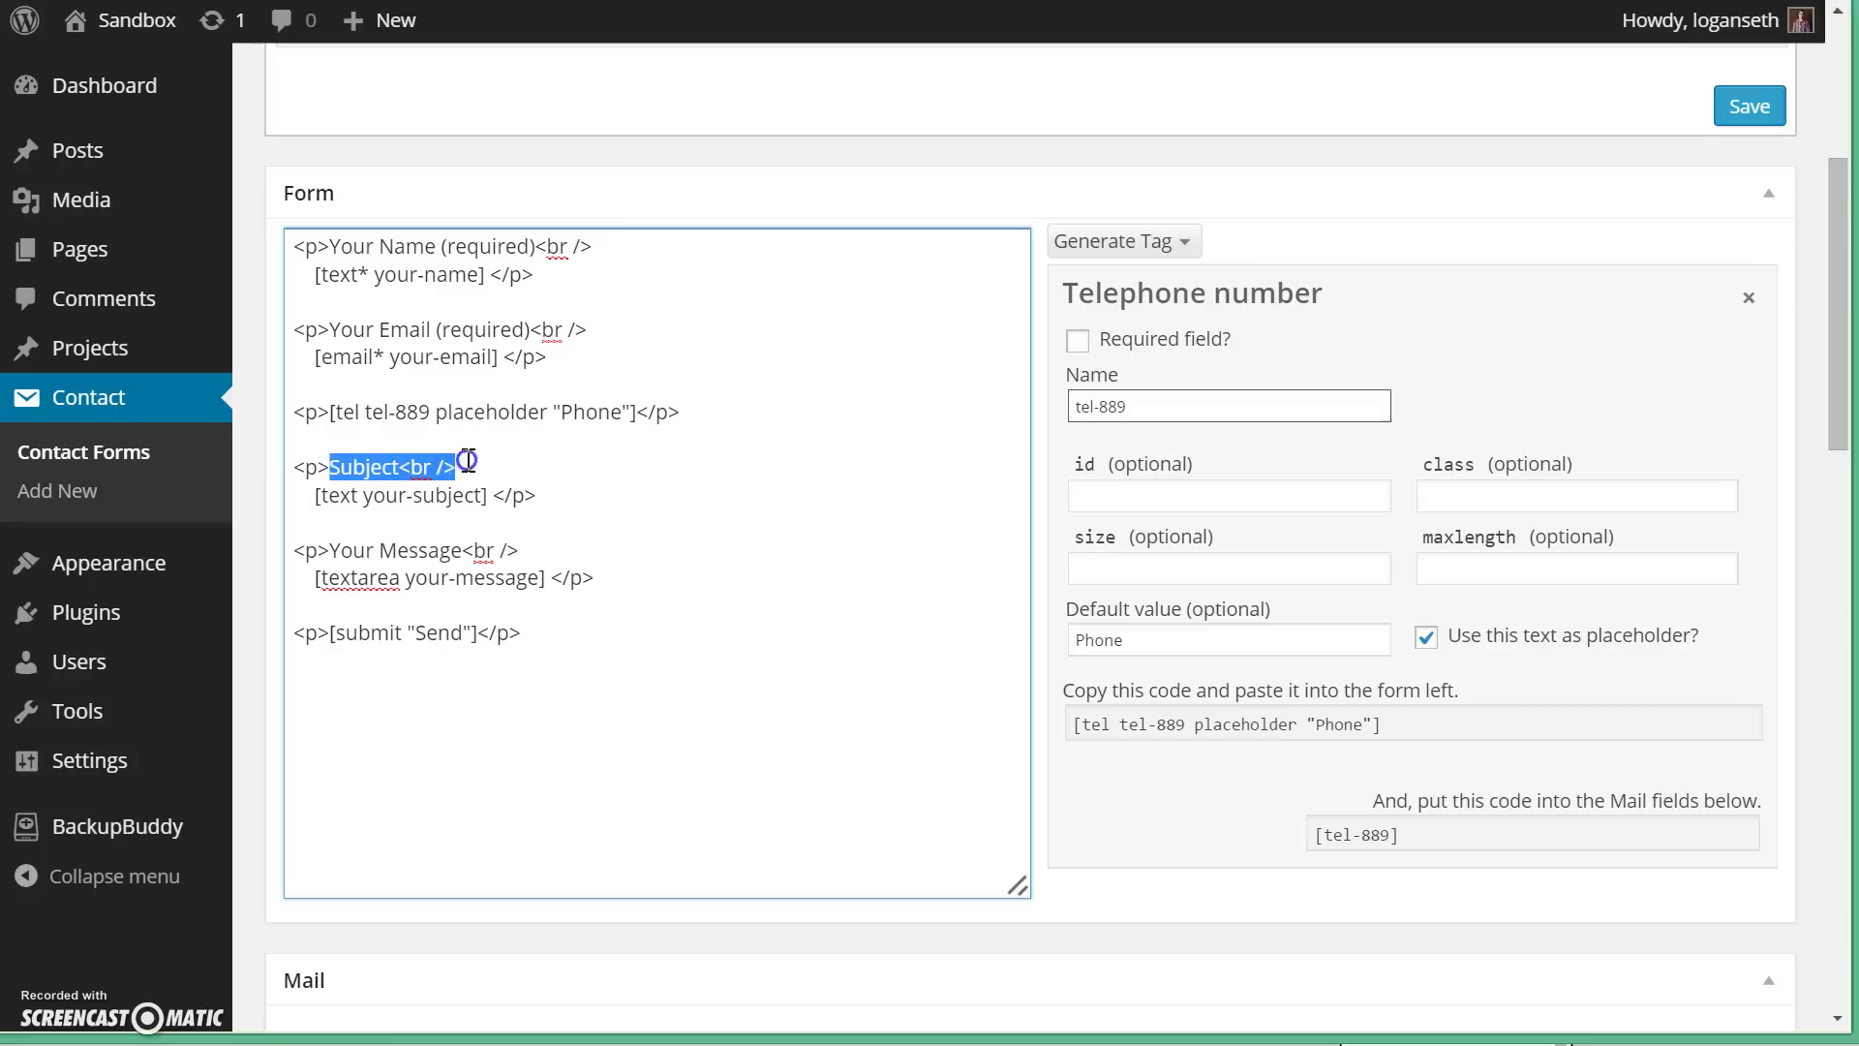
key(Delete)
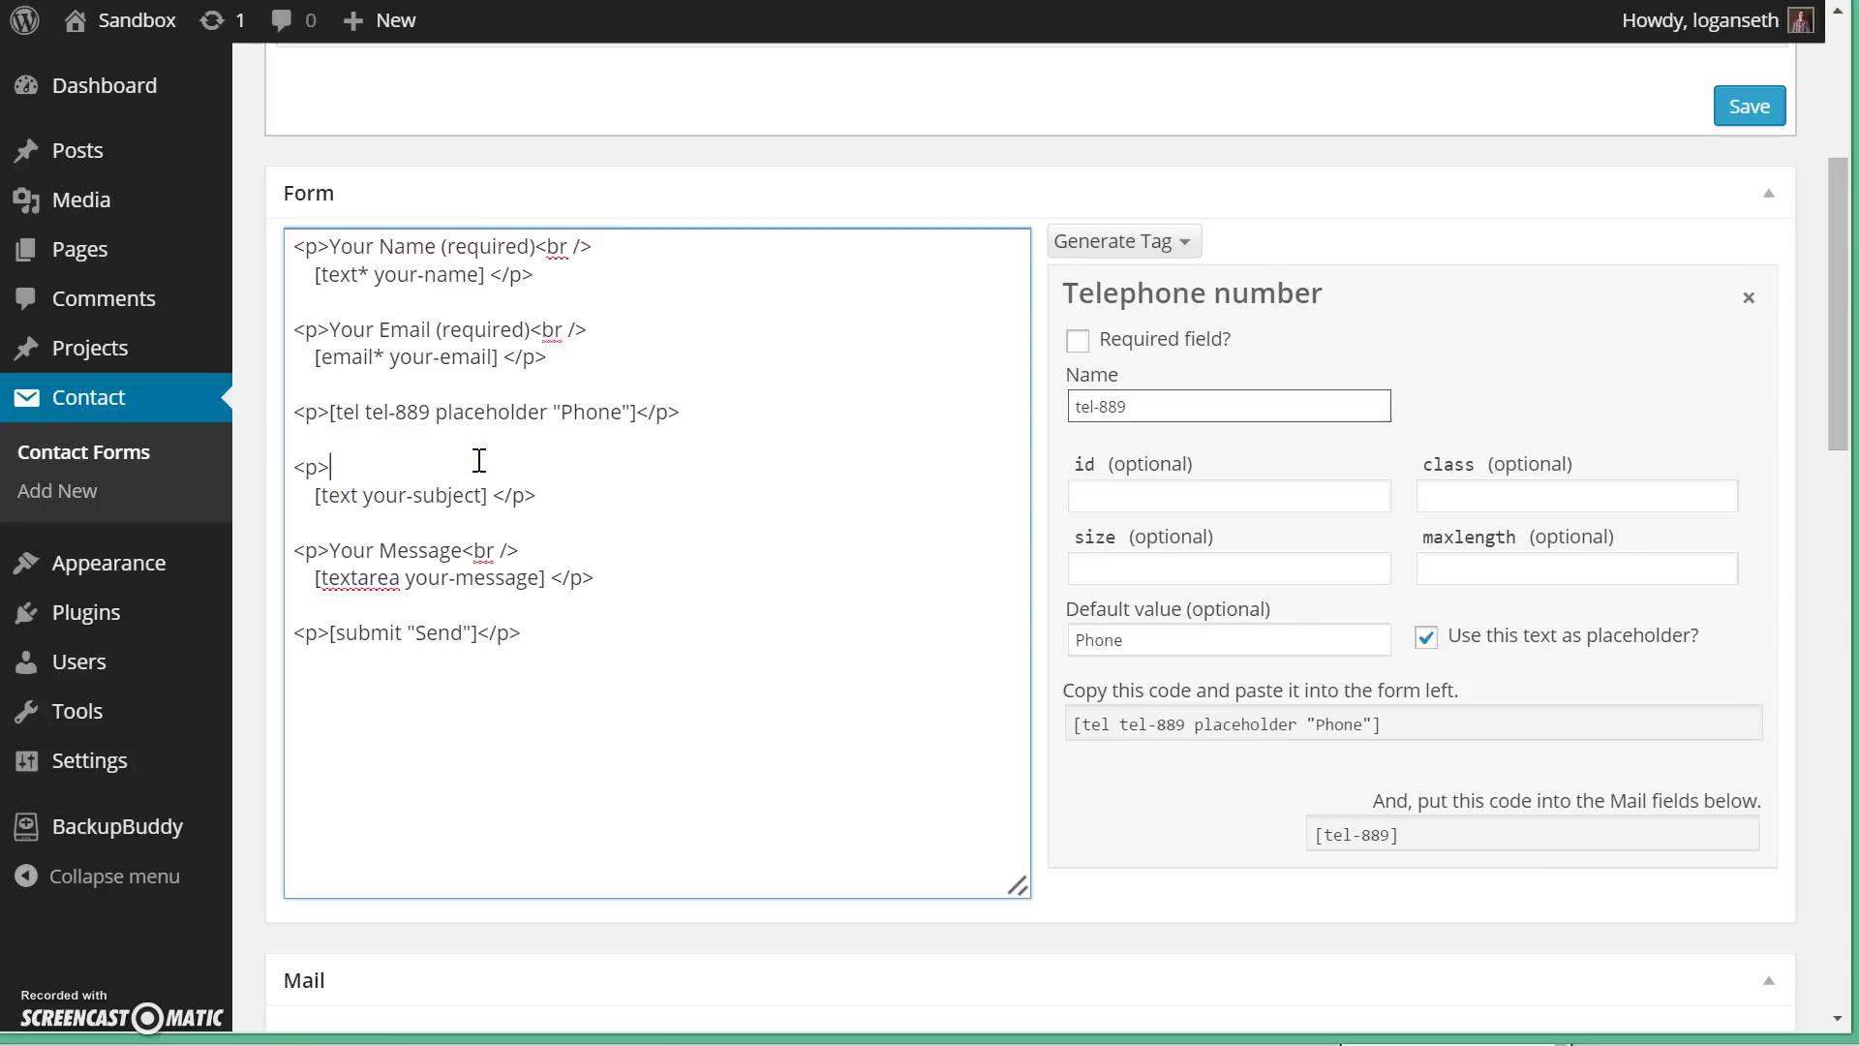
key(Delete)
key(Delete)
key(Delete)
- Remove the "Your Message" label and its line break so the your-message tag directly follows its <p>
drag(330, 523, 569, 523)
key(Delete)
key(Delete)
key(Delete)
key(Delete)
key(Delete)
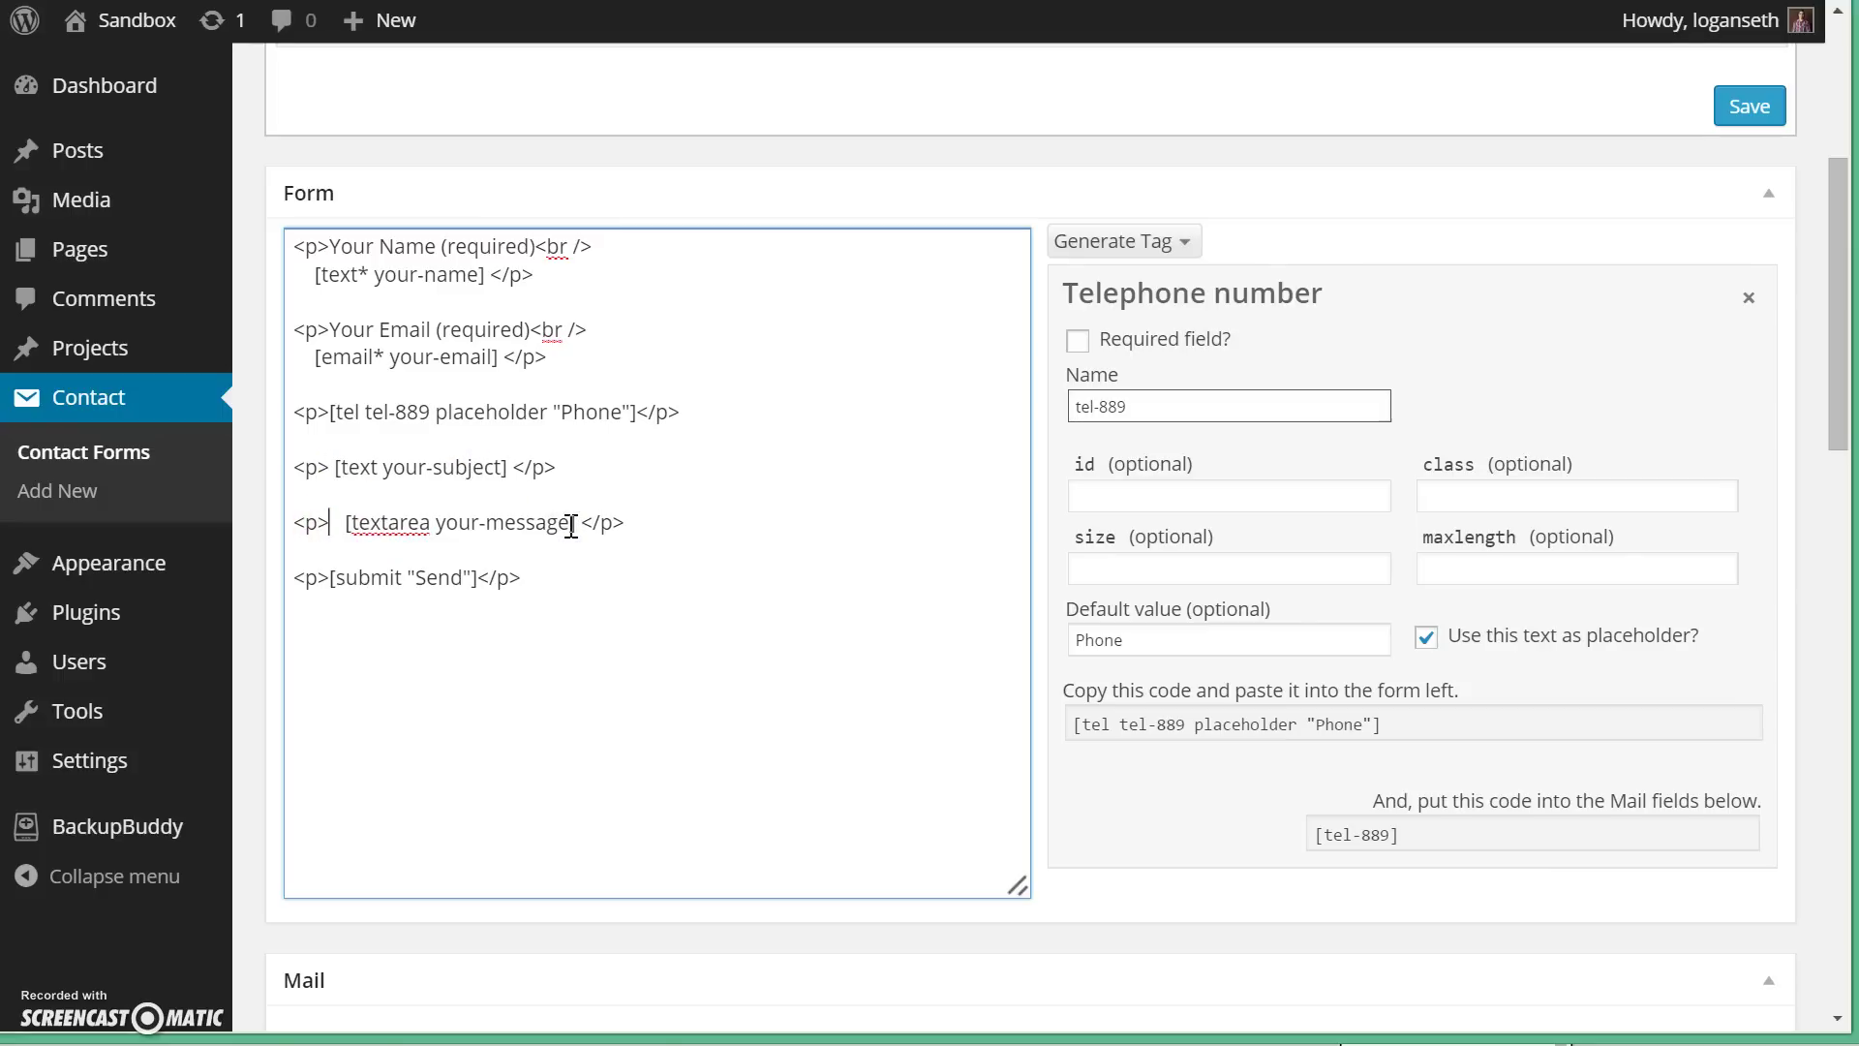
key(Delete)
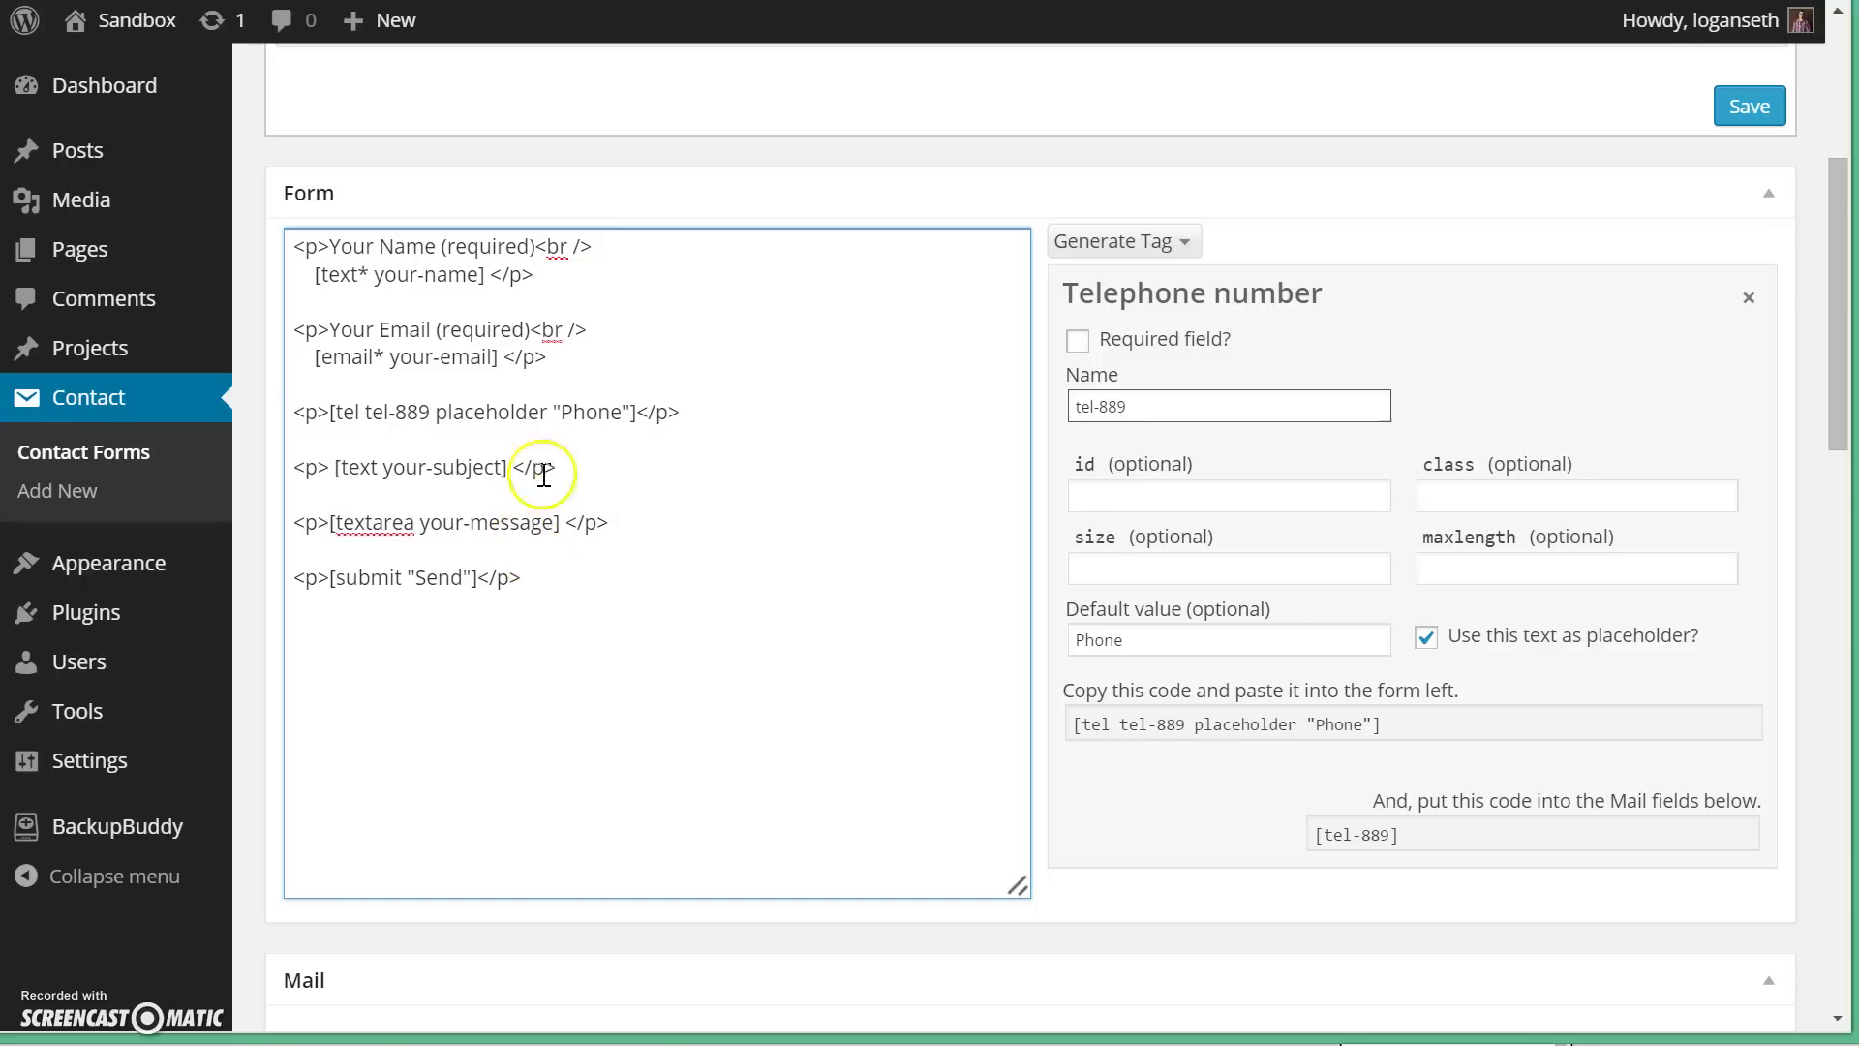
- Remove the "Your Email (required)" label and its line break so the your-email tag directly follows its <p>
click(329, 329)
drag(329, 329, 547, 337)
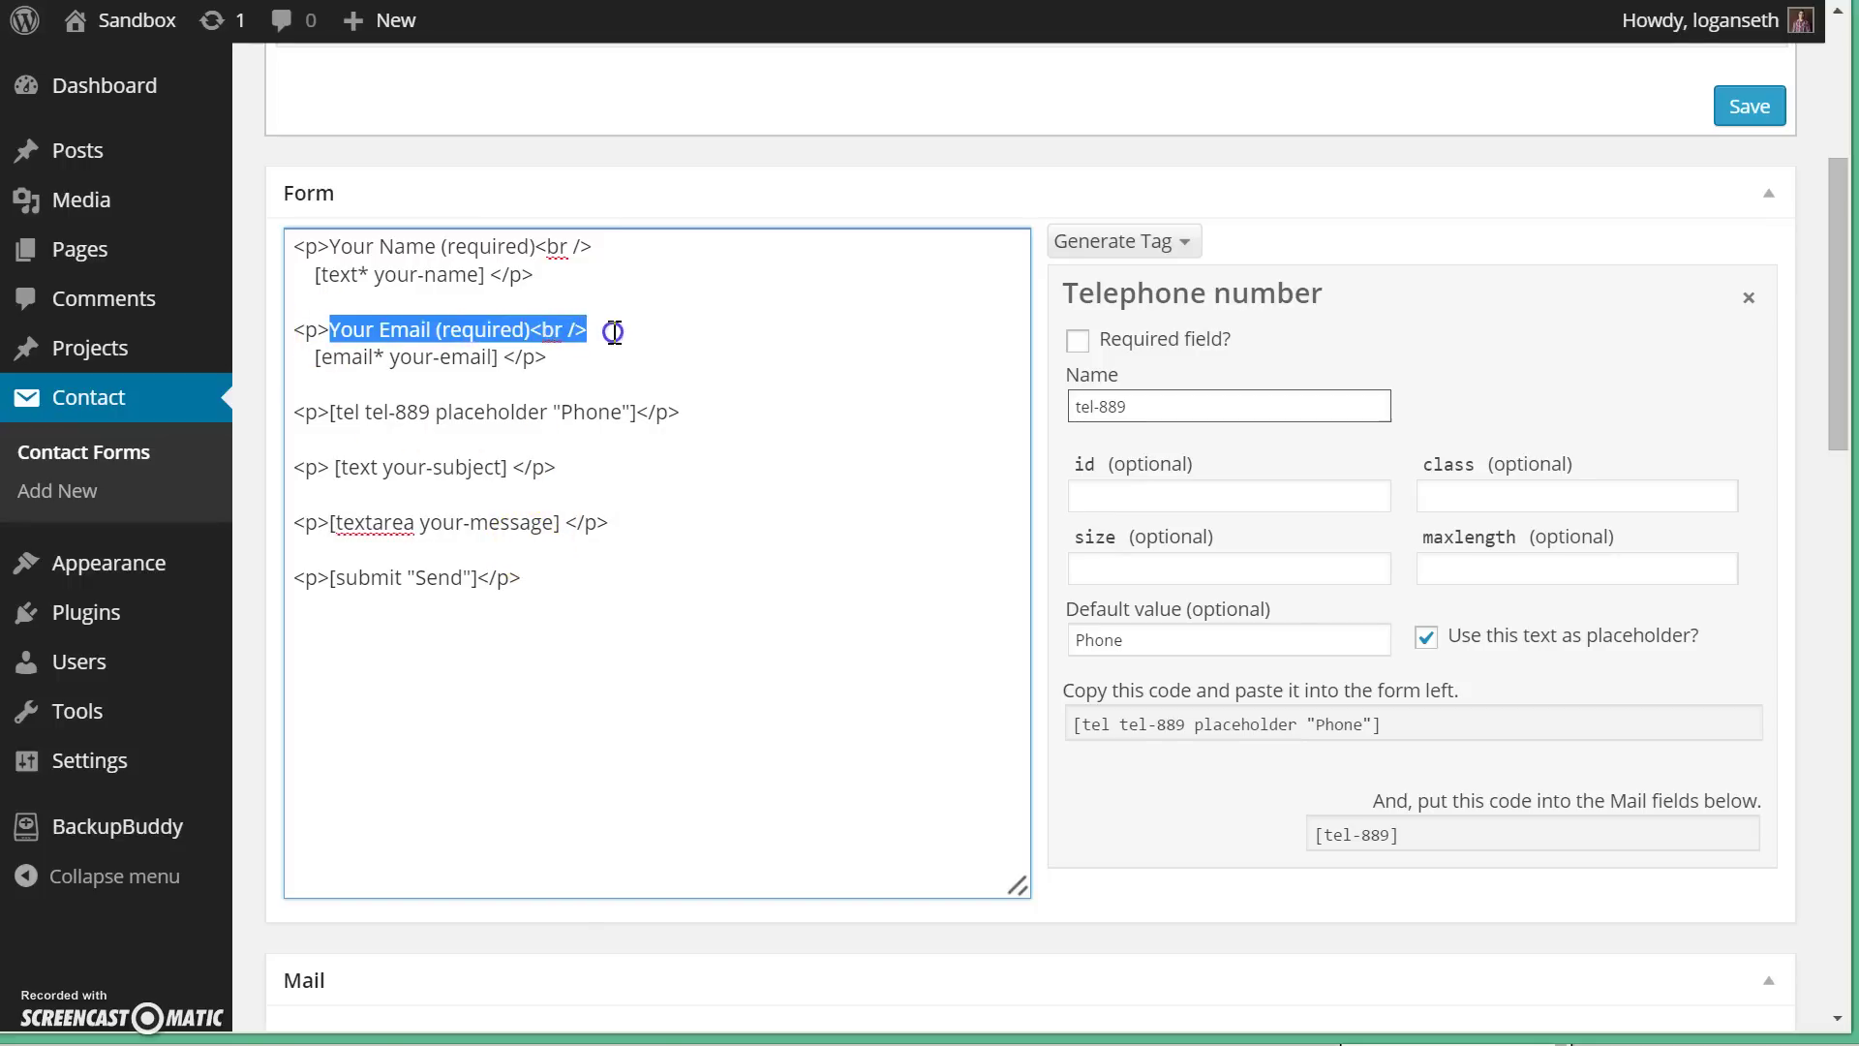
key(Delete)
key(Delete)
key(Delete)
key(Delete)
key(Delete)
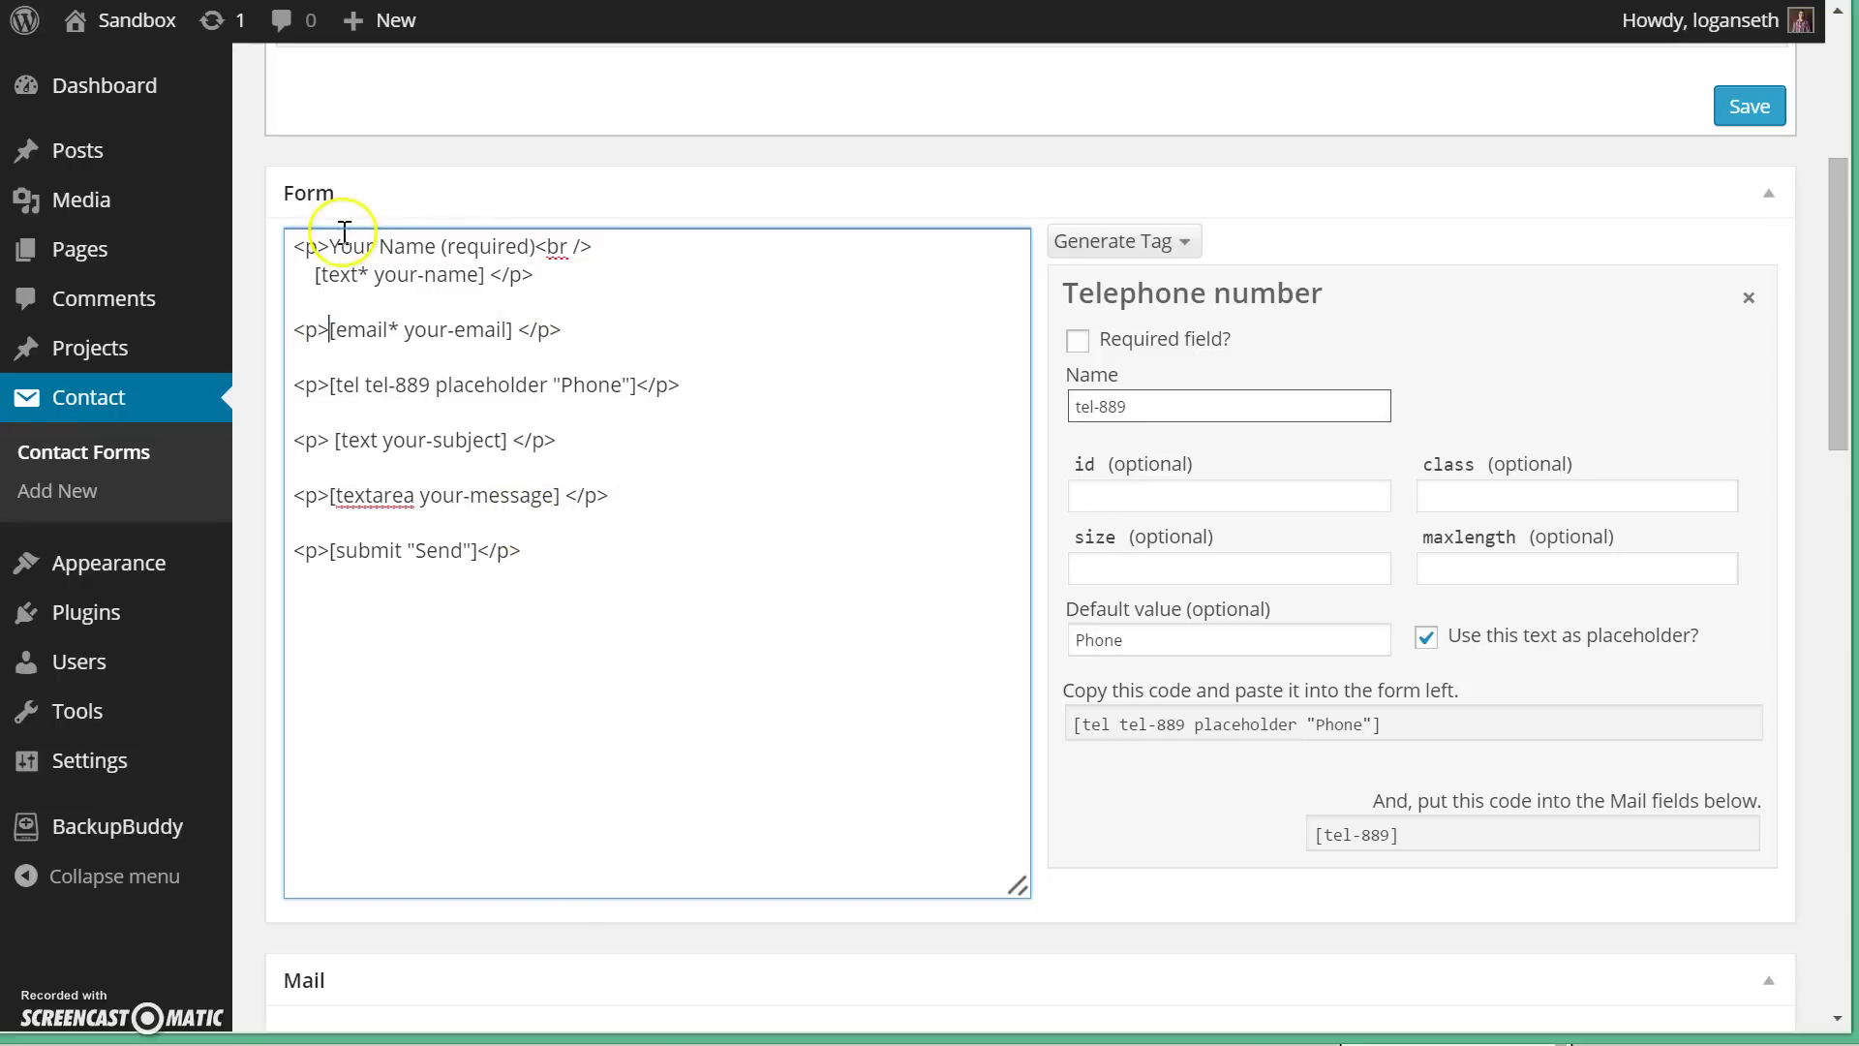
- Remove the "Your Name (required)" label and its line break so the your-name tag directly follows its <p>
drag(351, 245, 601, 213)
key(Delete)
key(Delete)
key(Delete)
key(Delete)
key(Delete)
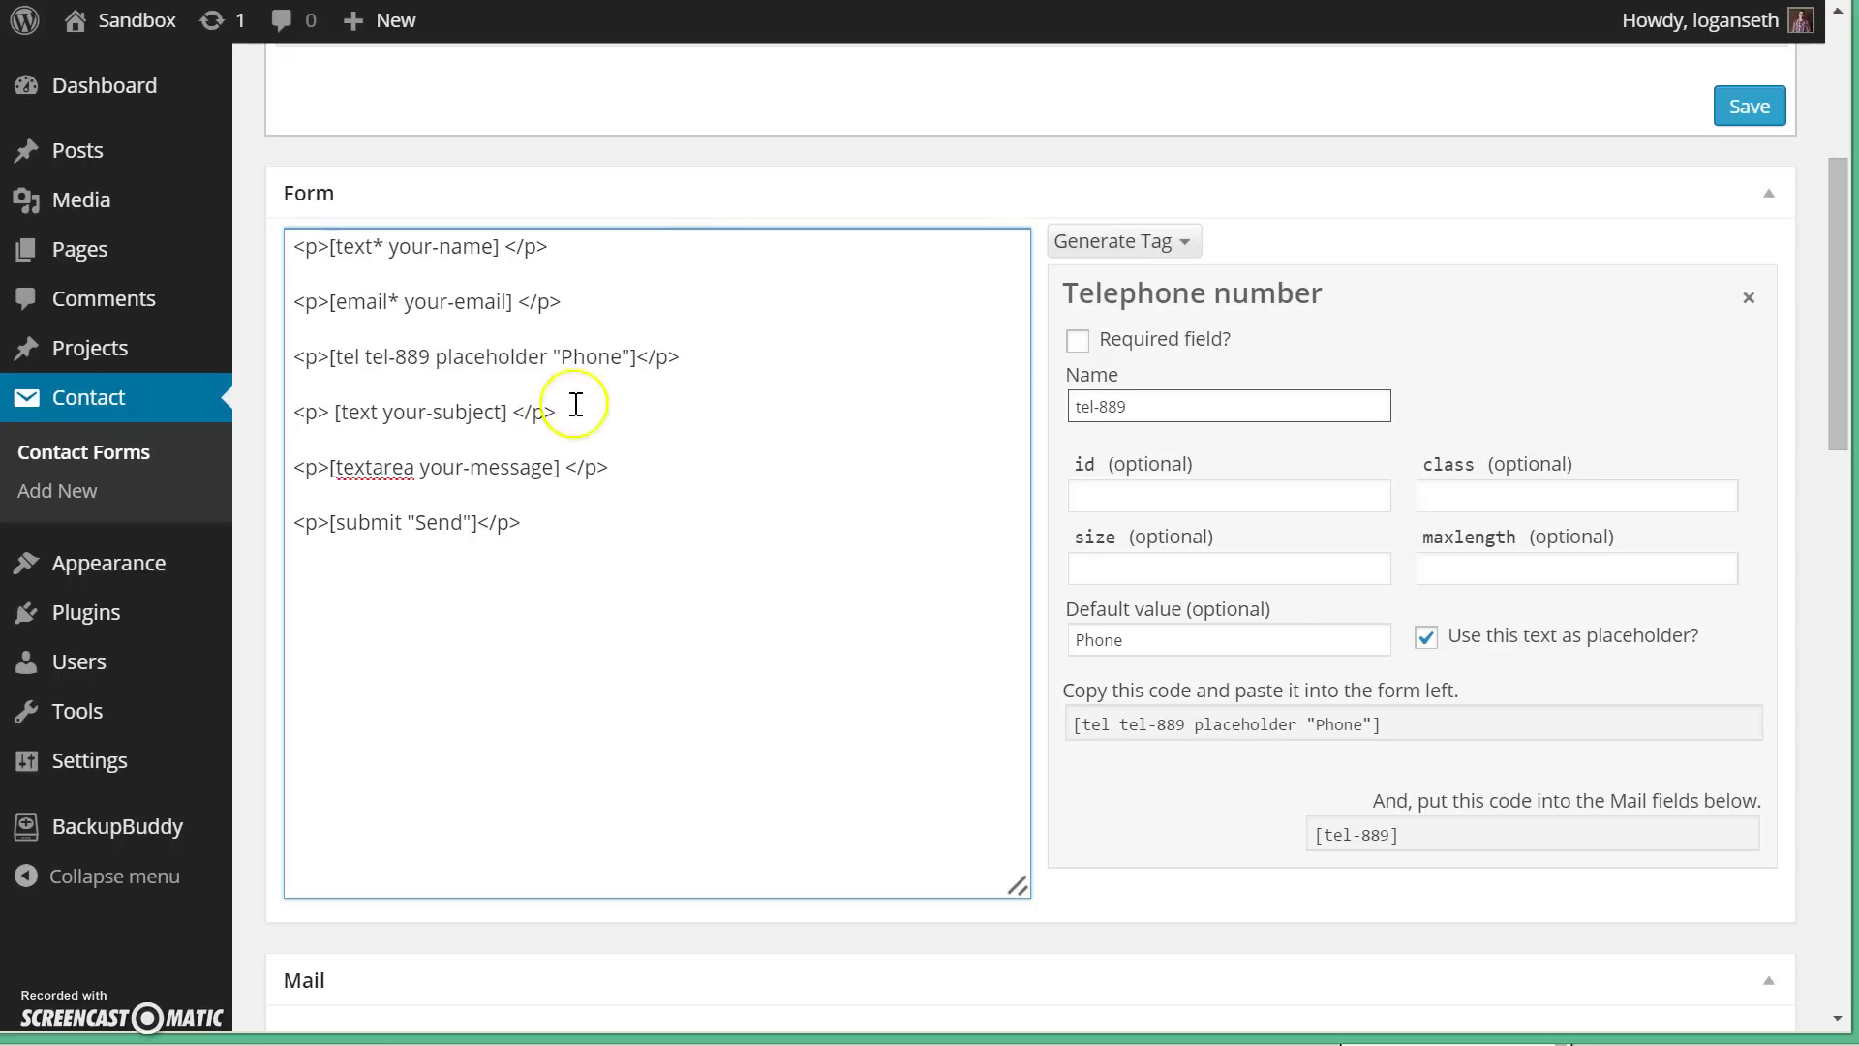
- Copy the placeholder attribute from the telephone tag into the your-name tag and change its text to "Name (required)"
drag(451, 357, 576, 362)
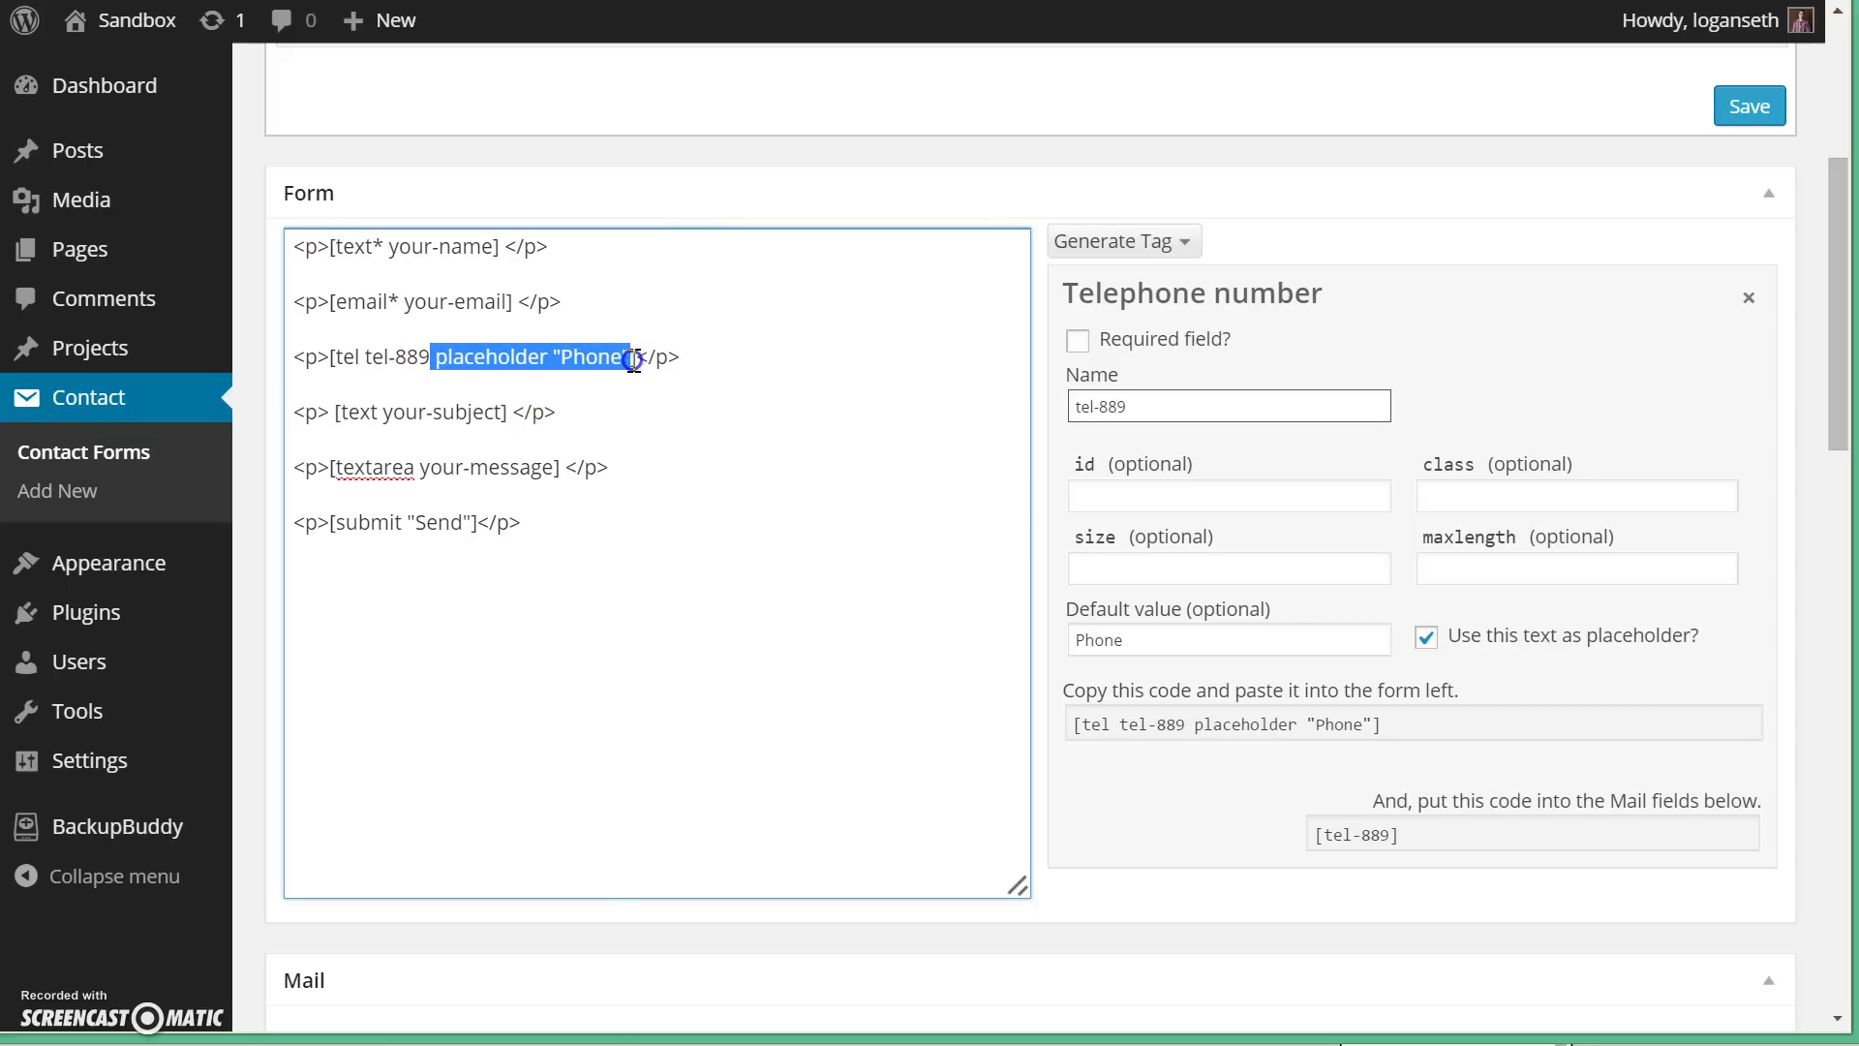
click(492, 249)
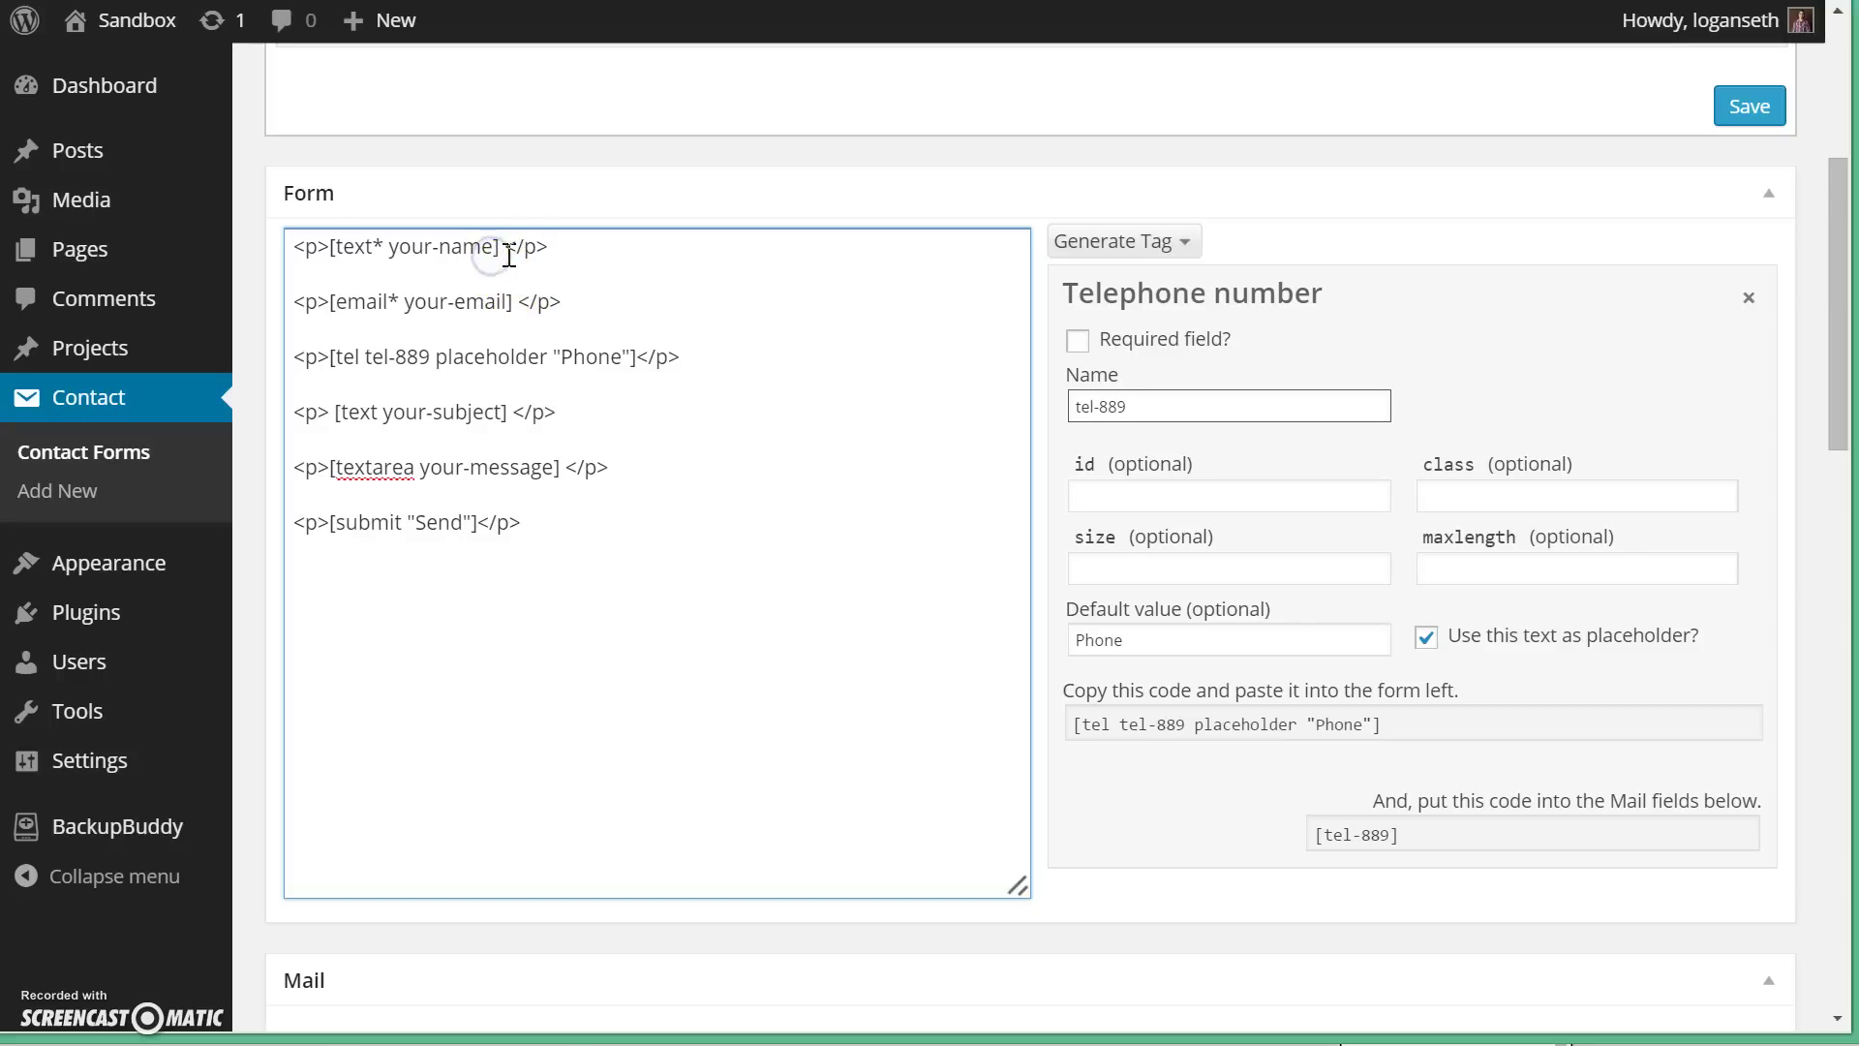
key(ctrl+v)
click(647, 239)
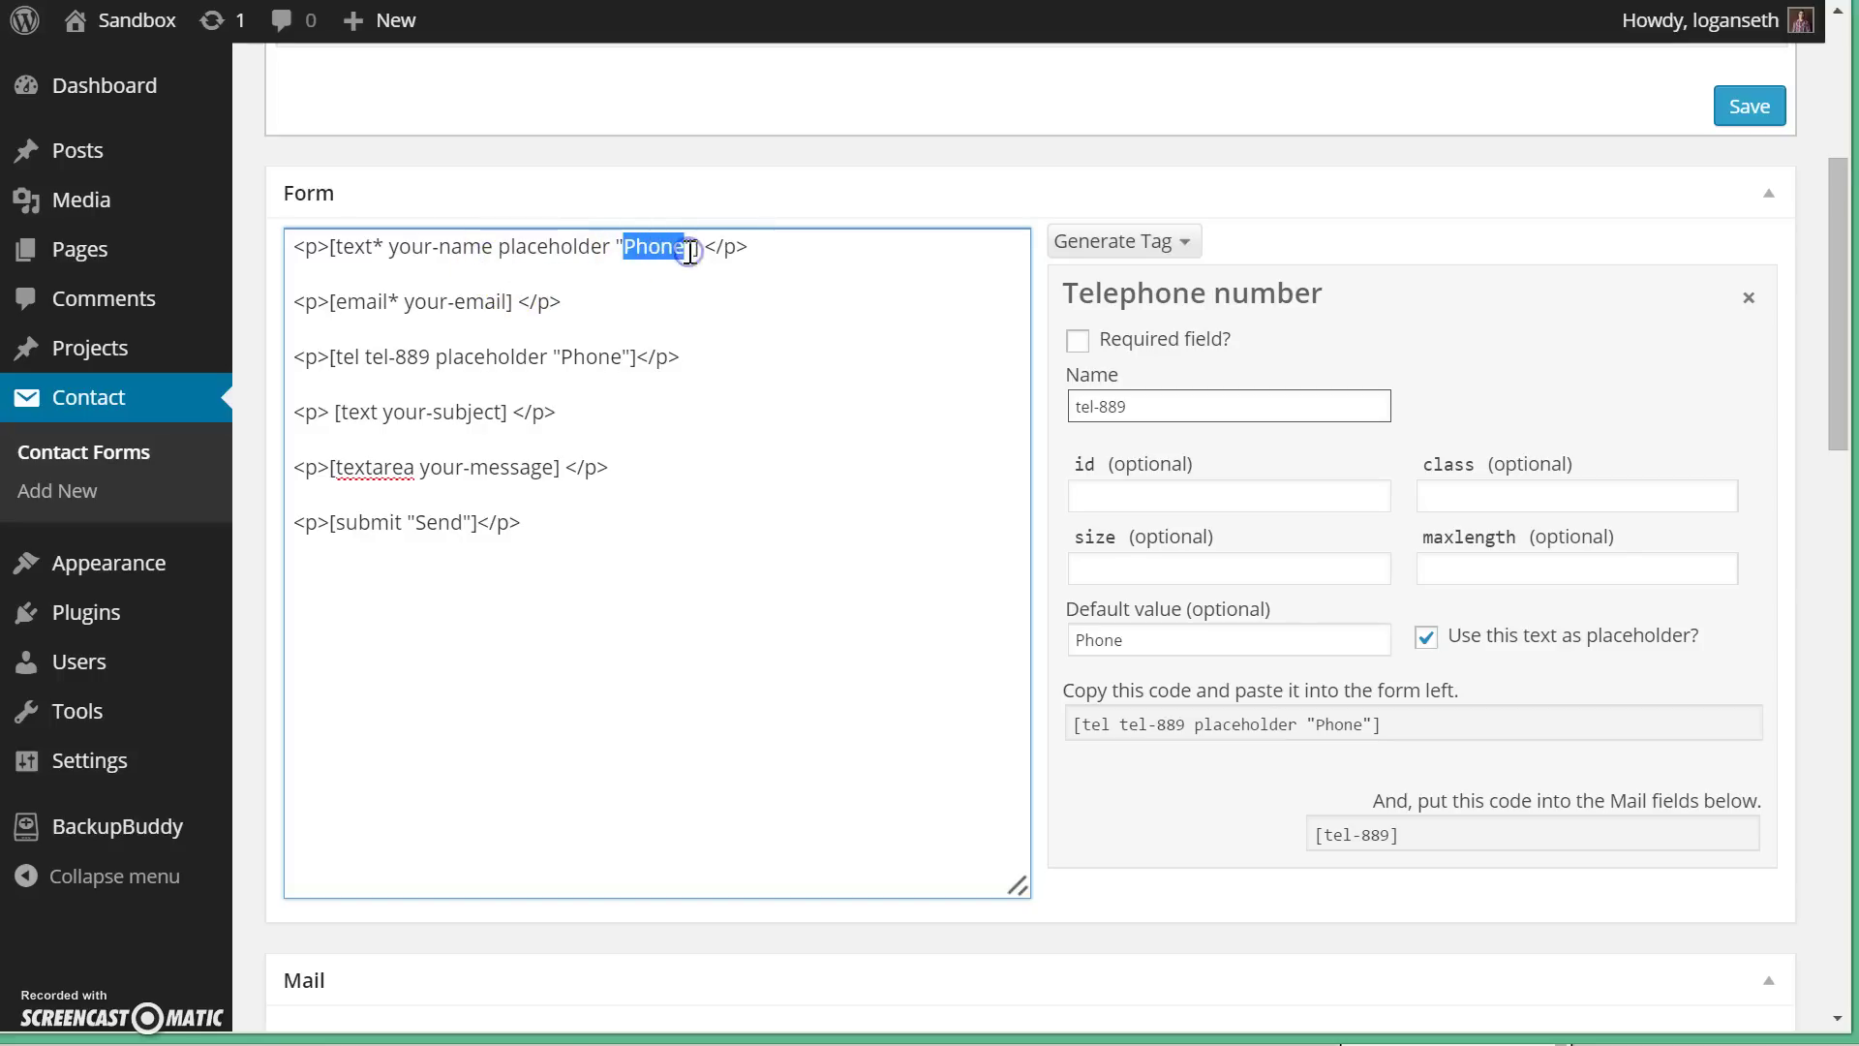
text(Name [required))
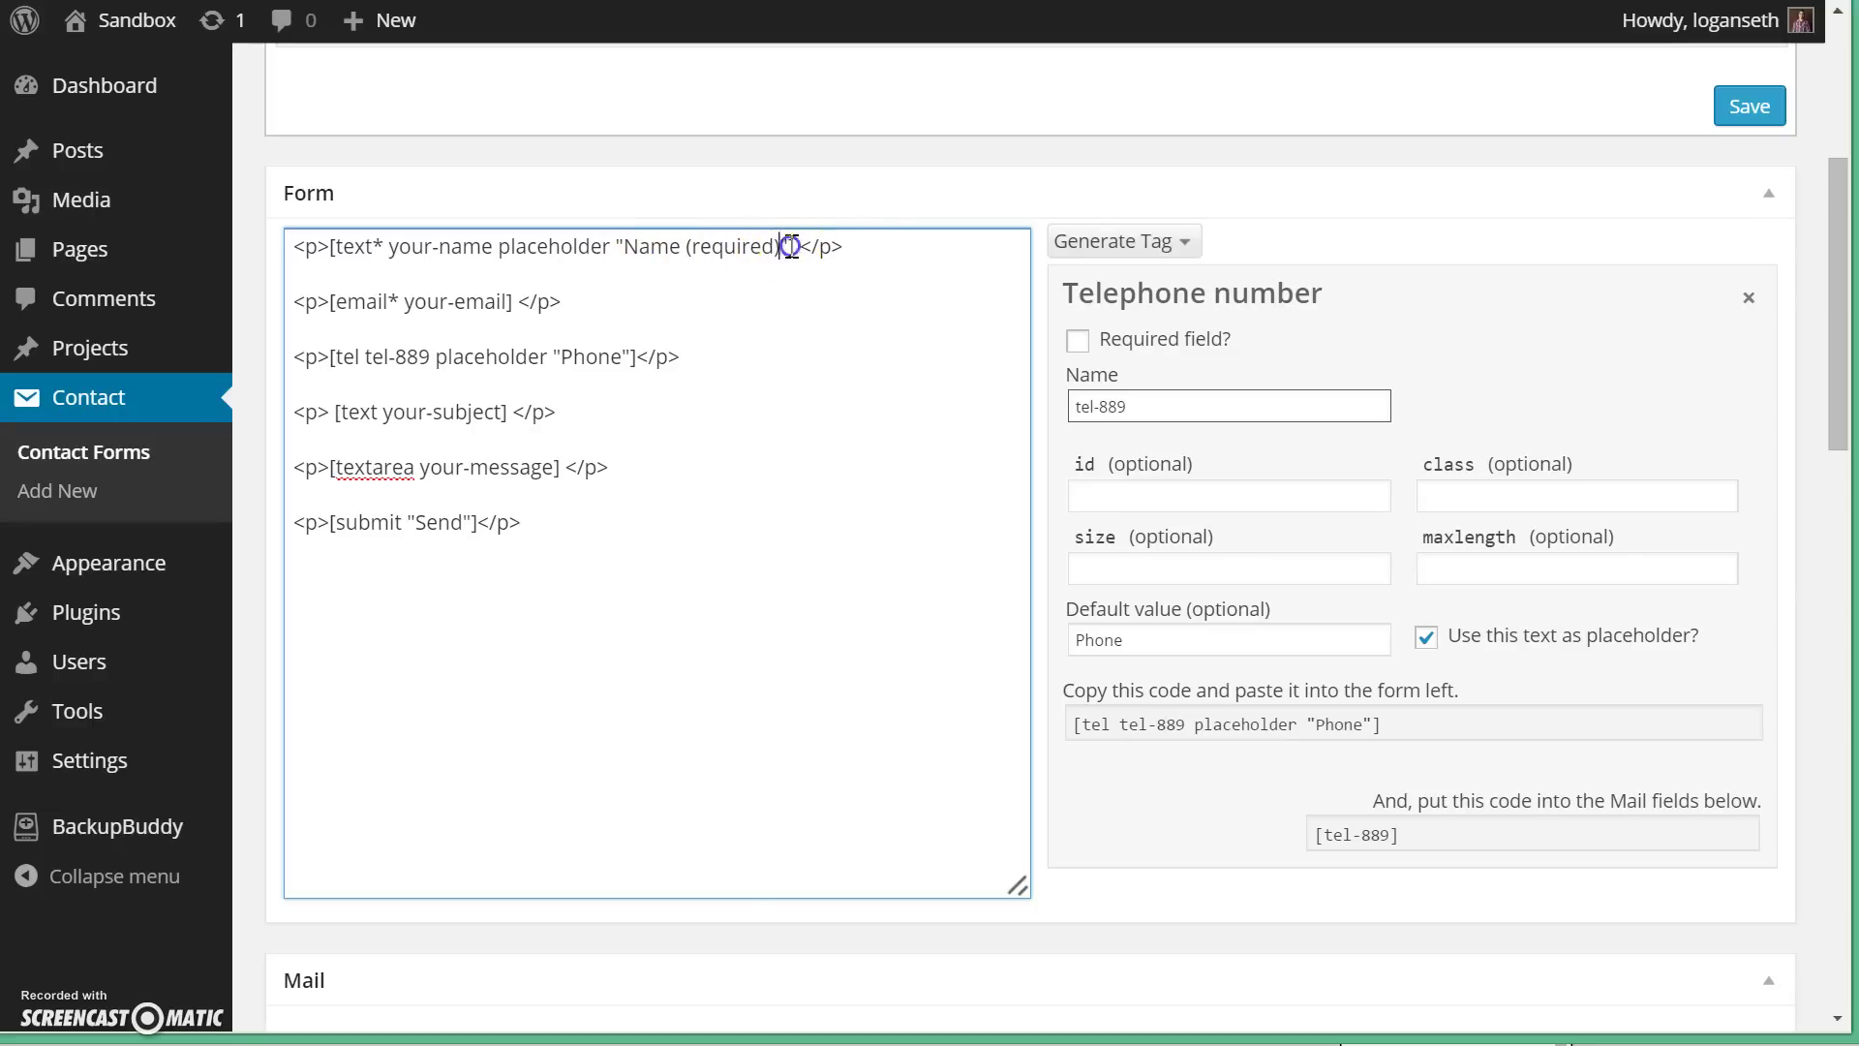
- Copy the name placeholder into the your-email tag as "Email (required)", and change the telephone placeholder to "Phone (required)"
shift+click(496, 249)
key(ctrl+c)
click(509, 303)
key(ctrl+v)
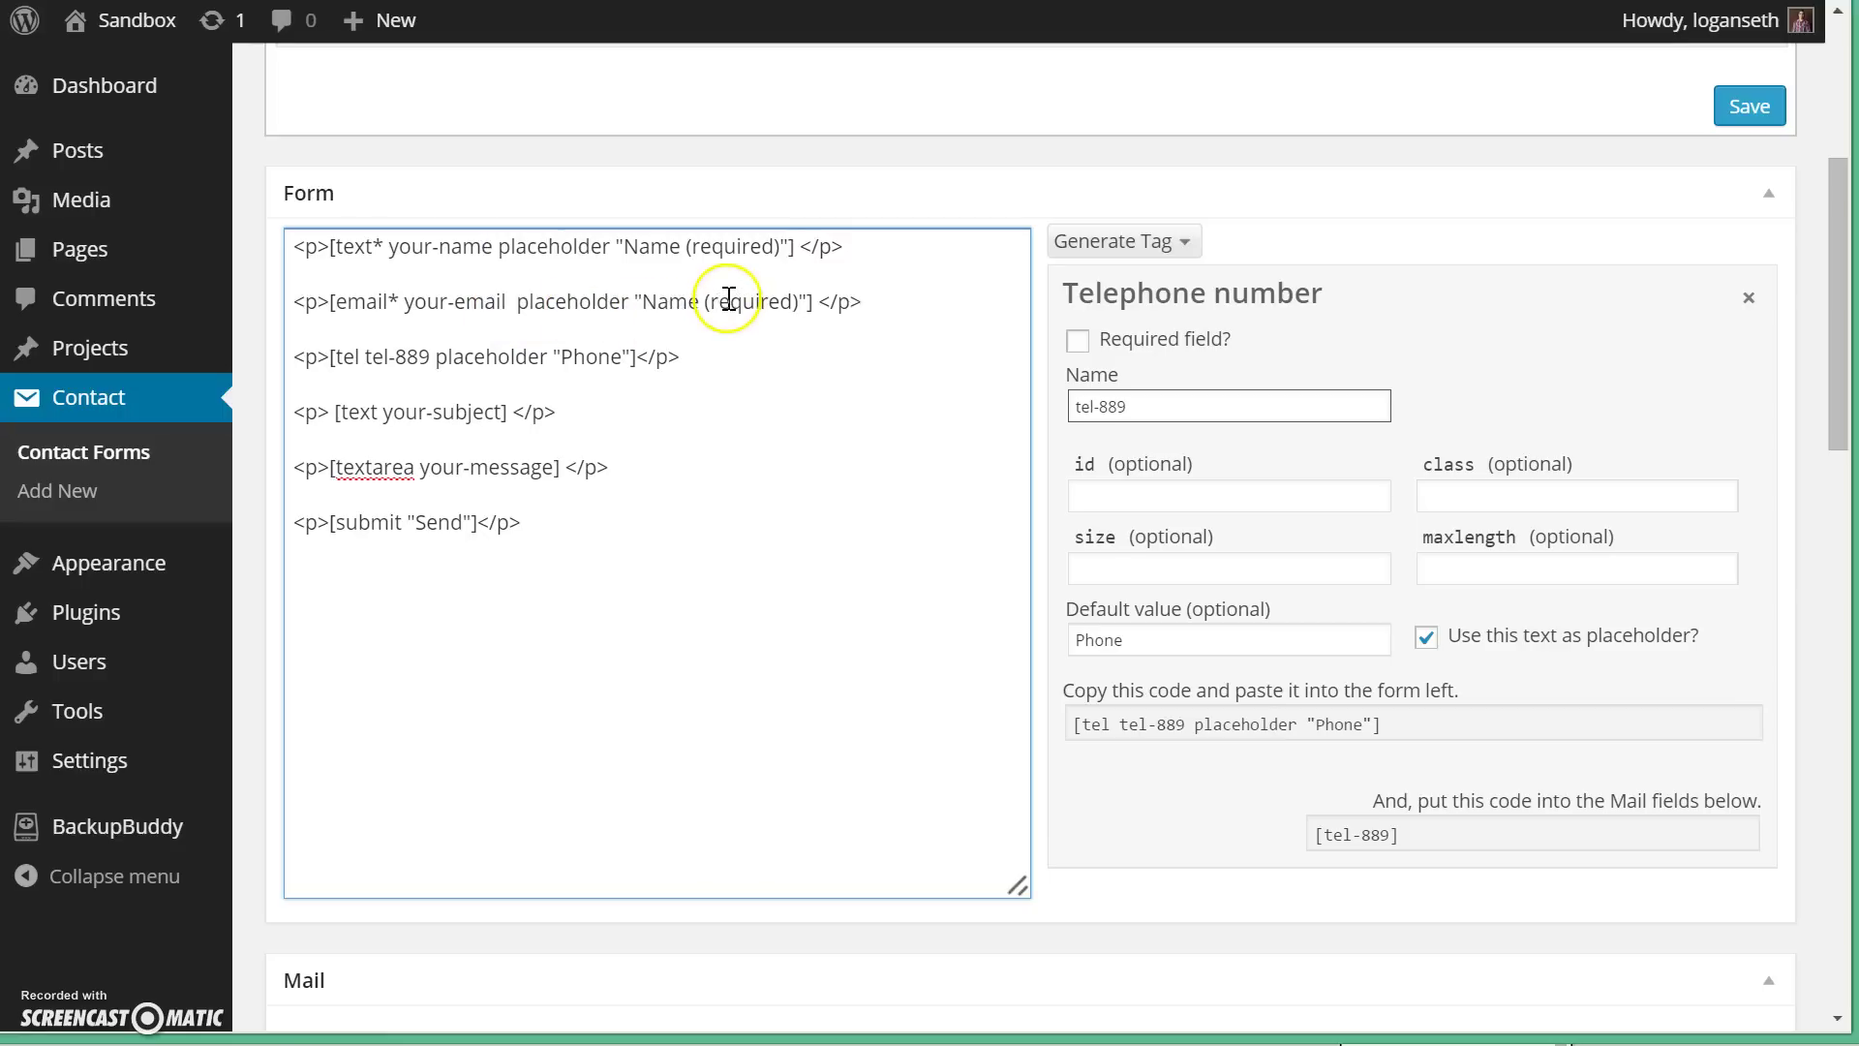
text(Email)
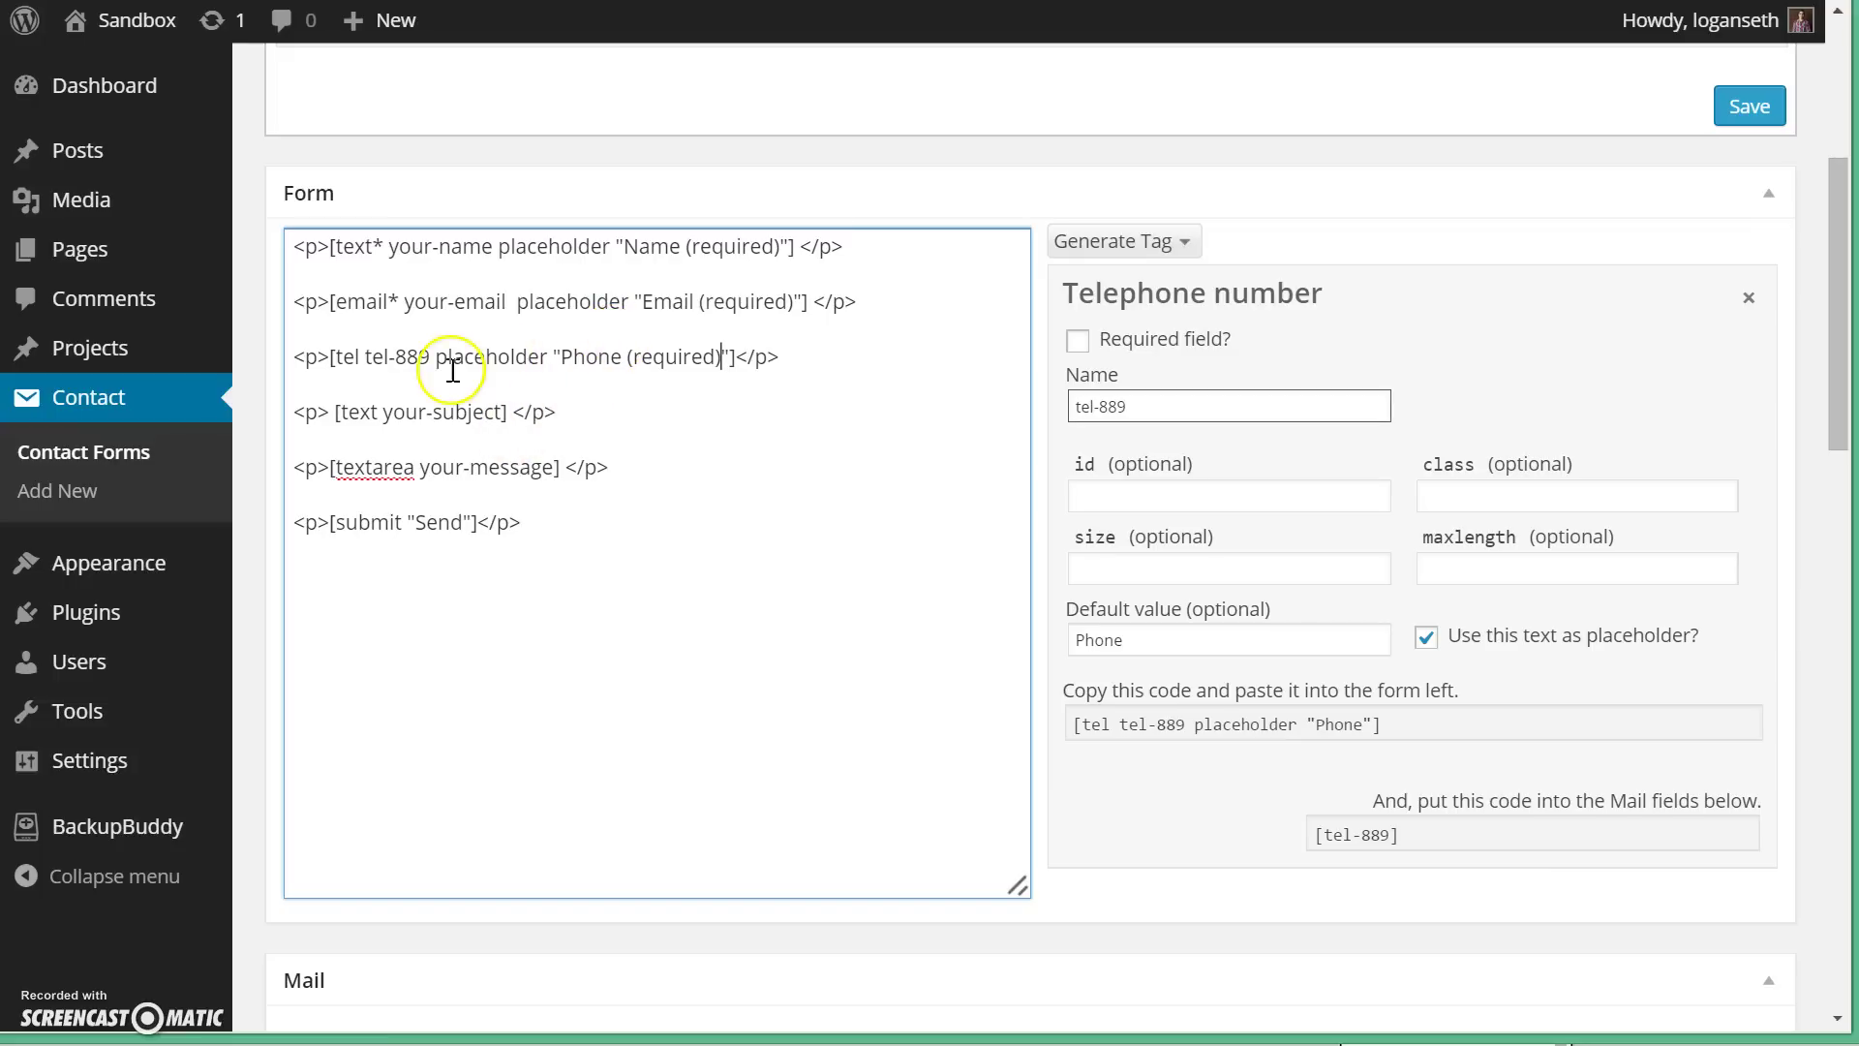
- Add the copied placeholder attribute to the your-subject tag with the text "Subject"
click(502, 412)
key(ctrl+v)
click(640, 413)
drag(640, 413, 765, 404)
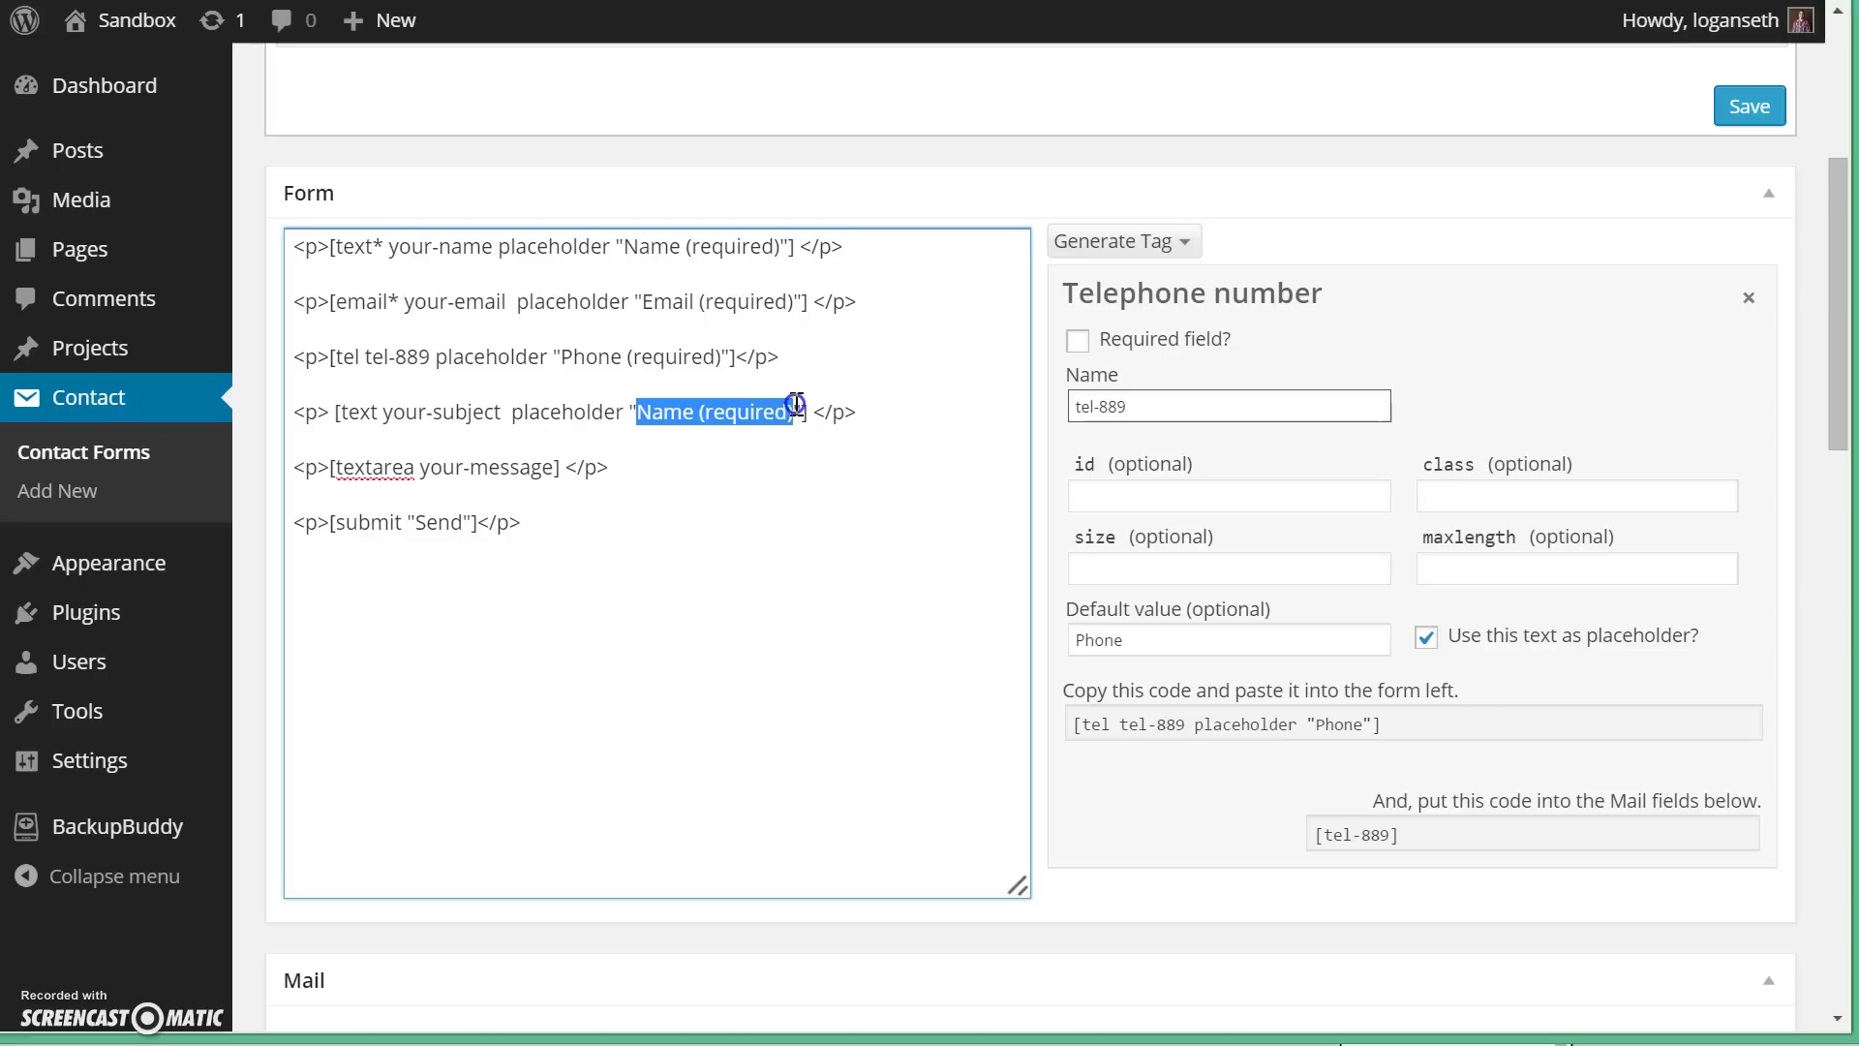
text(Subject)
- Add the copied placeholder attribute to the your-message textarea tag with the text "Message"
click(555, 469)
key(ctrl+v)
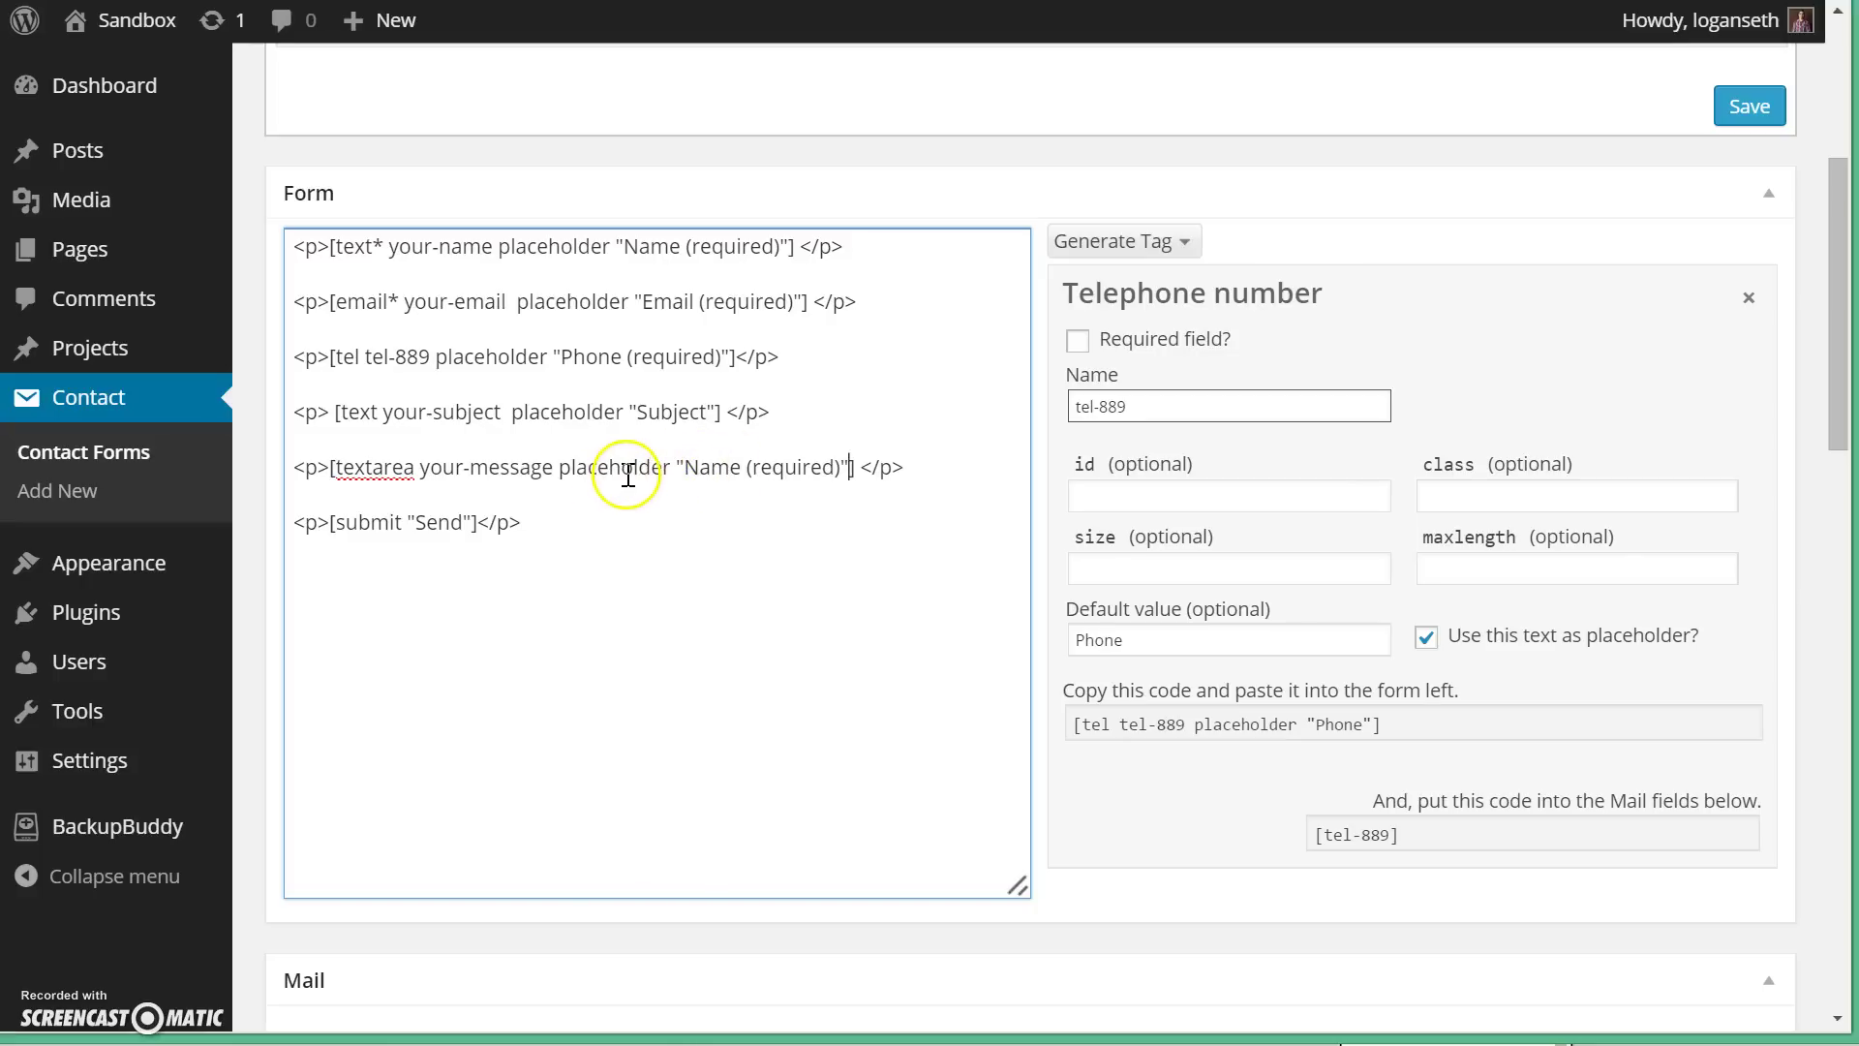
drag(684, 467, 828, 456)
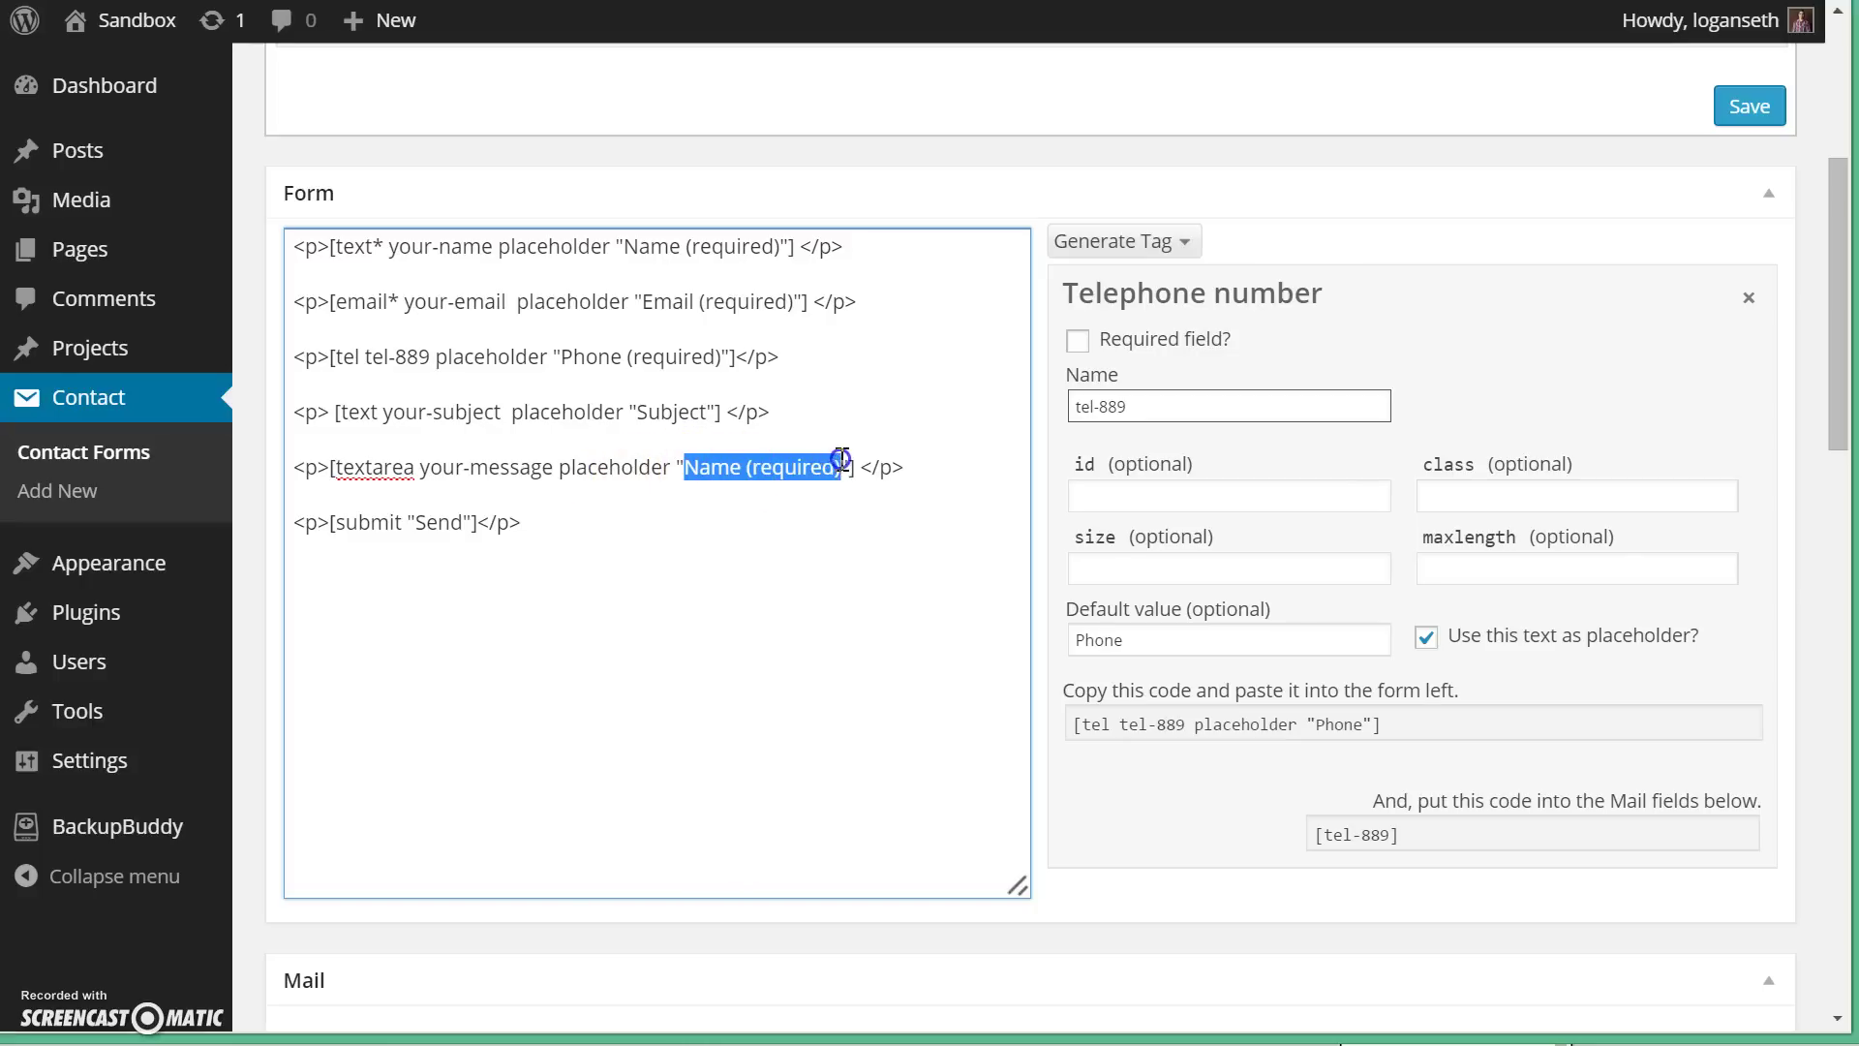
text(Messag)
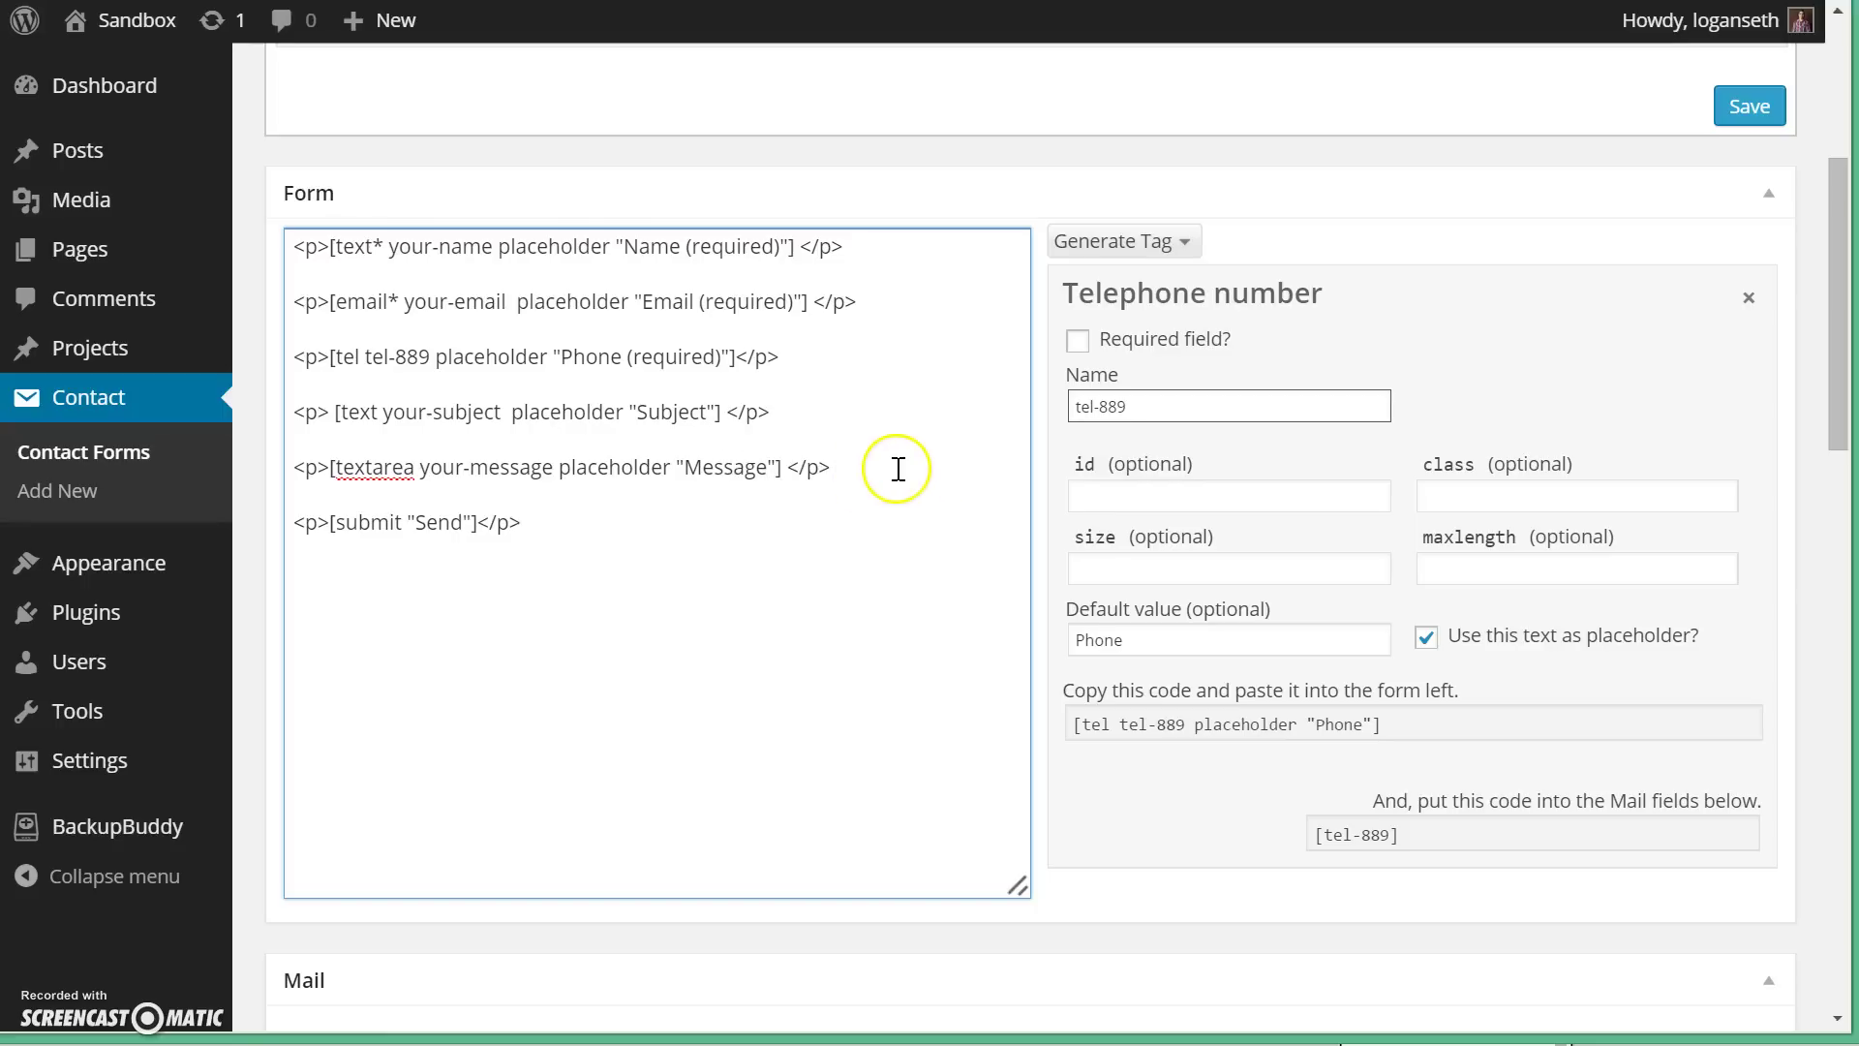
- Save the contact form and copy its shortcode
click(1732, 112)
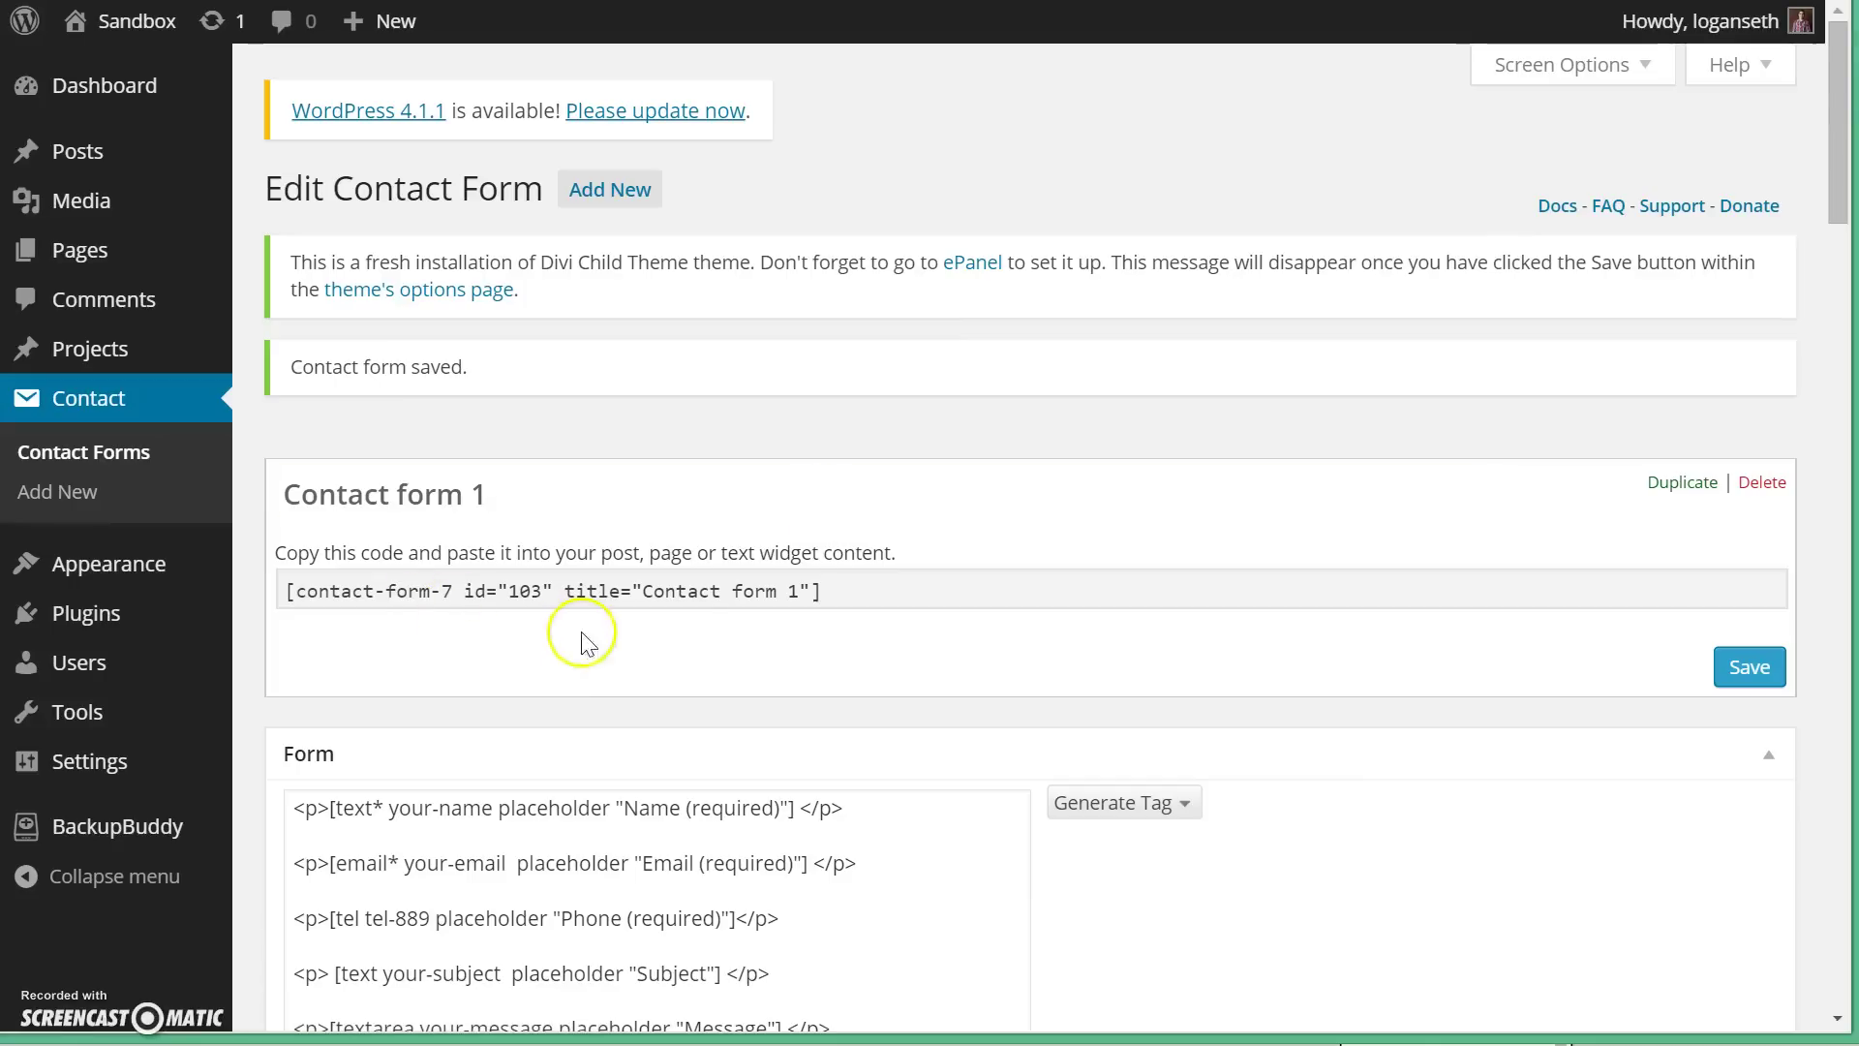
click(812, 593)
right_click(811, 592)
click(851, 602)
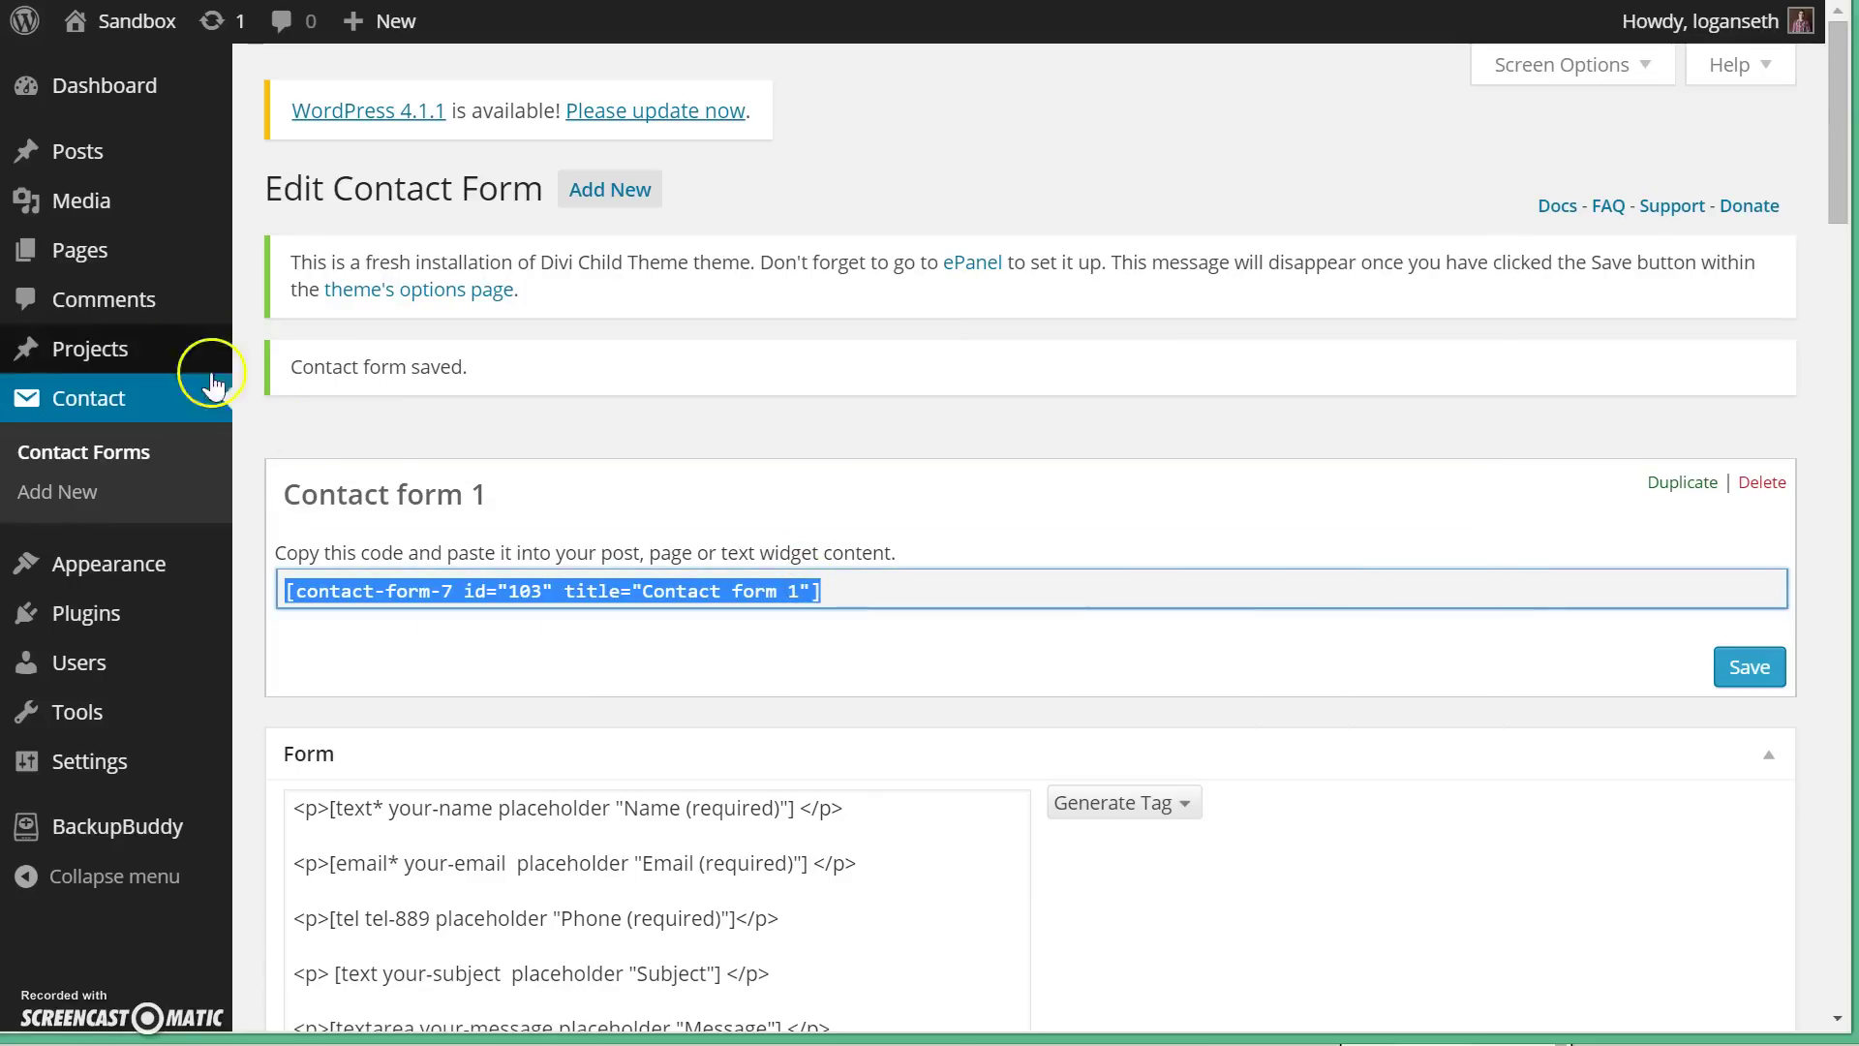
- Open the Landing page for editing from the list of all pages
mouse_move(120, 271)
click(289, 254)
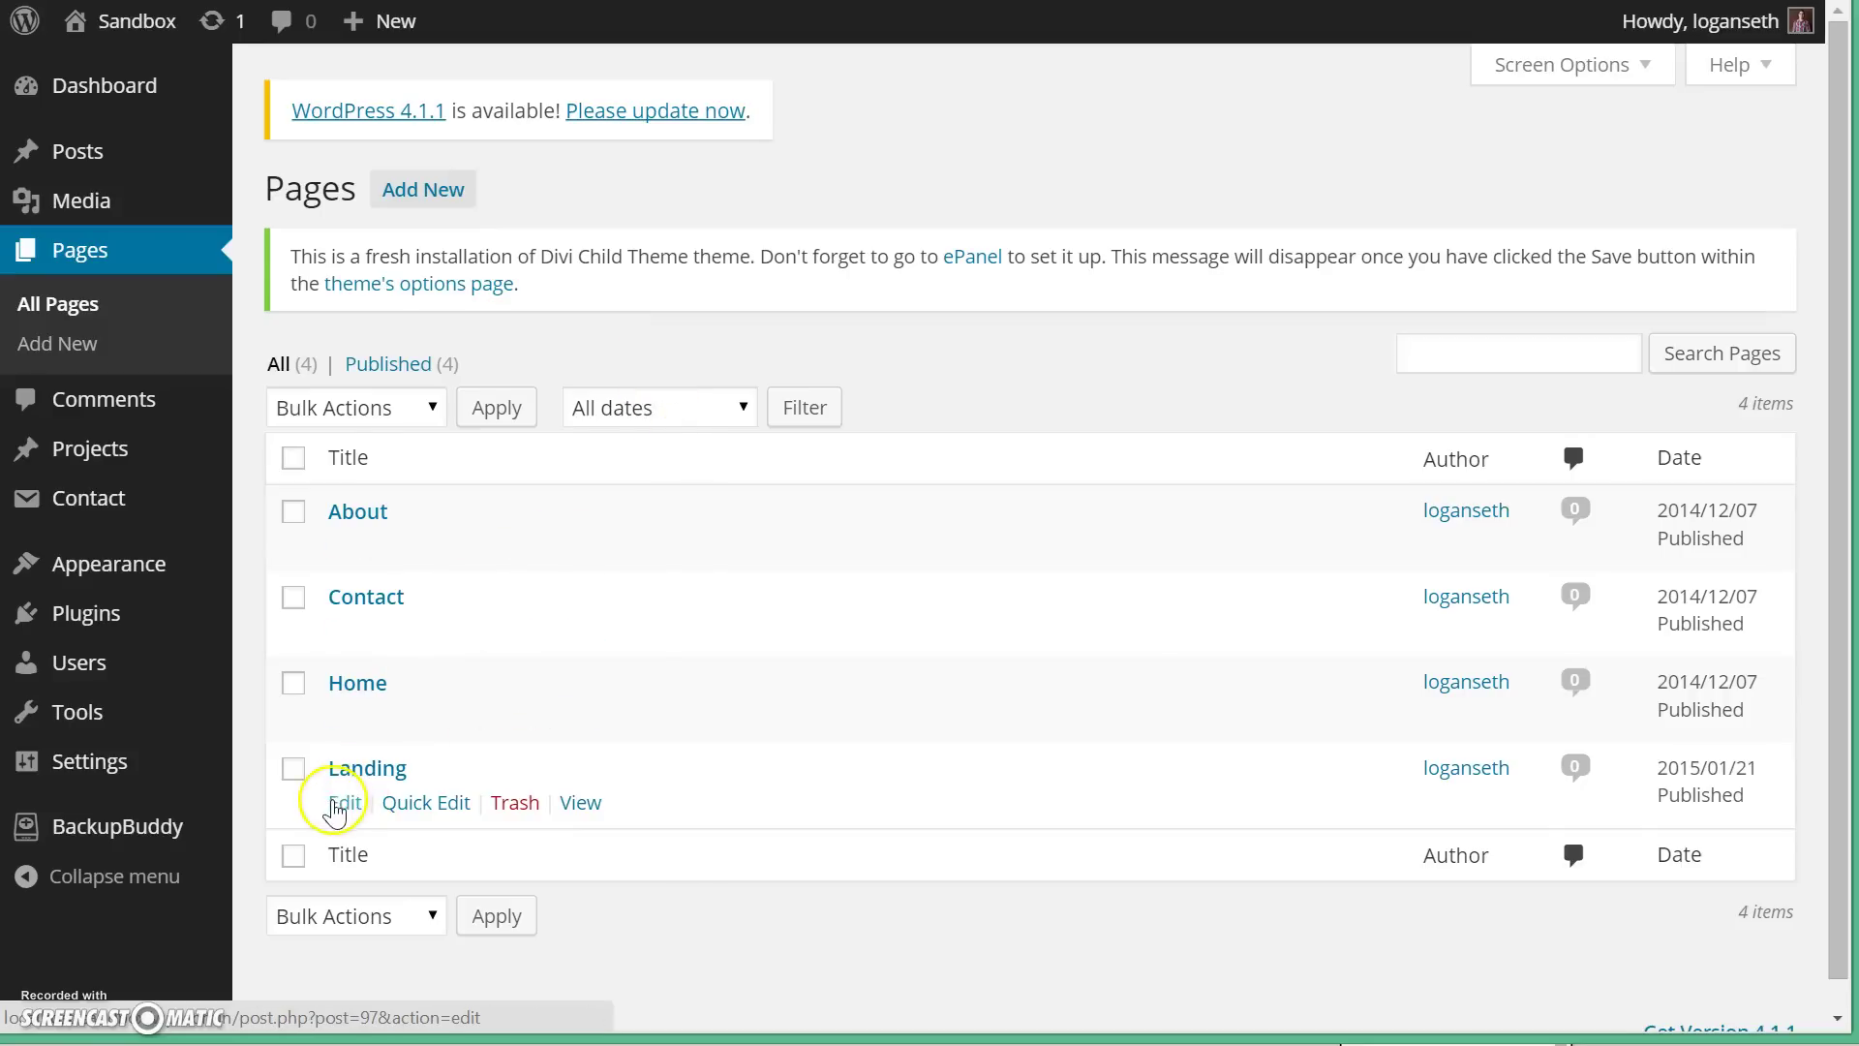
click(345, 802)
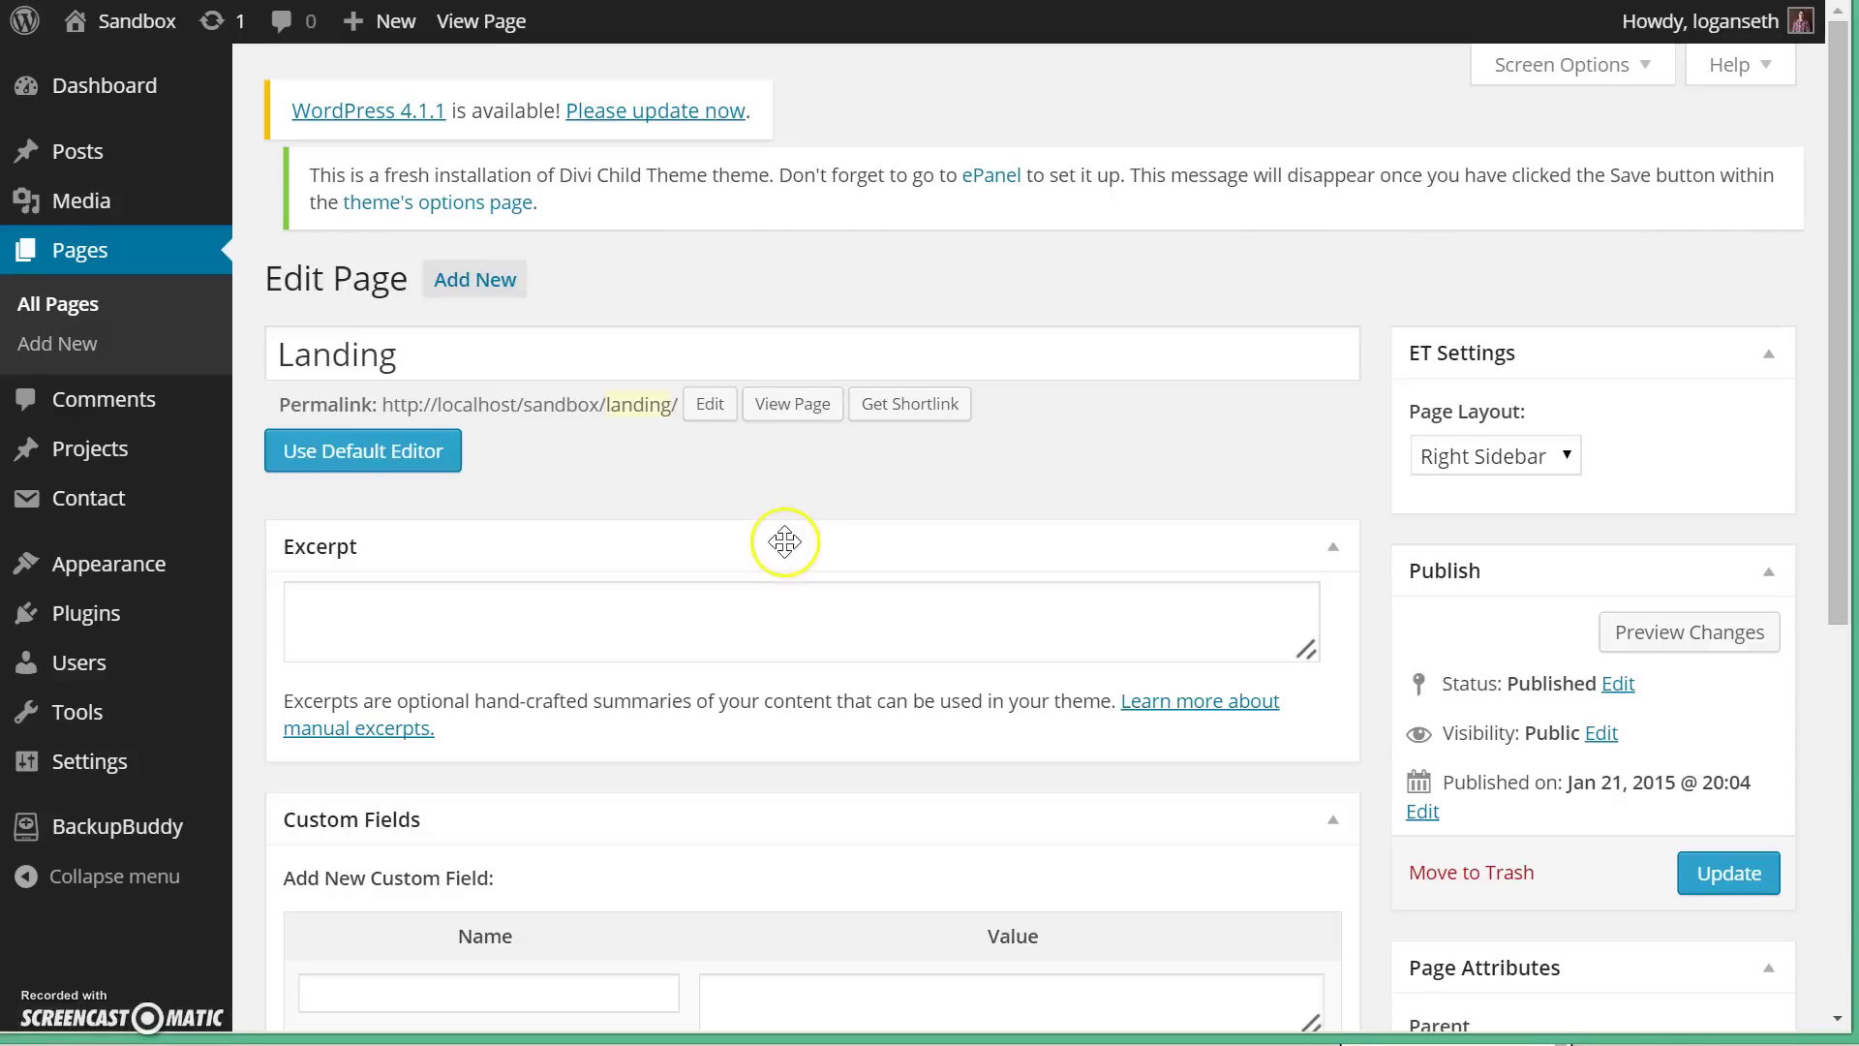
- Add a regular section in the Page Builder and move it above the existing section
scroll(789, 545, down, 3)
scroll(872, 664, down, 3)
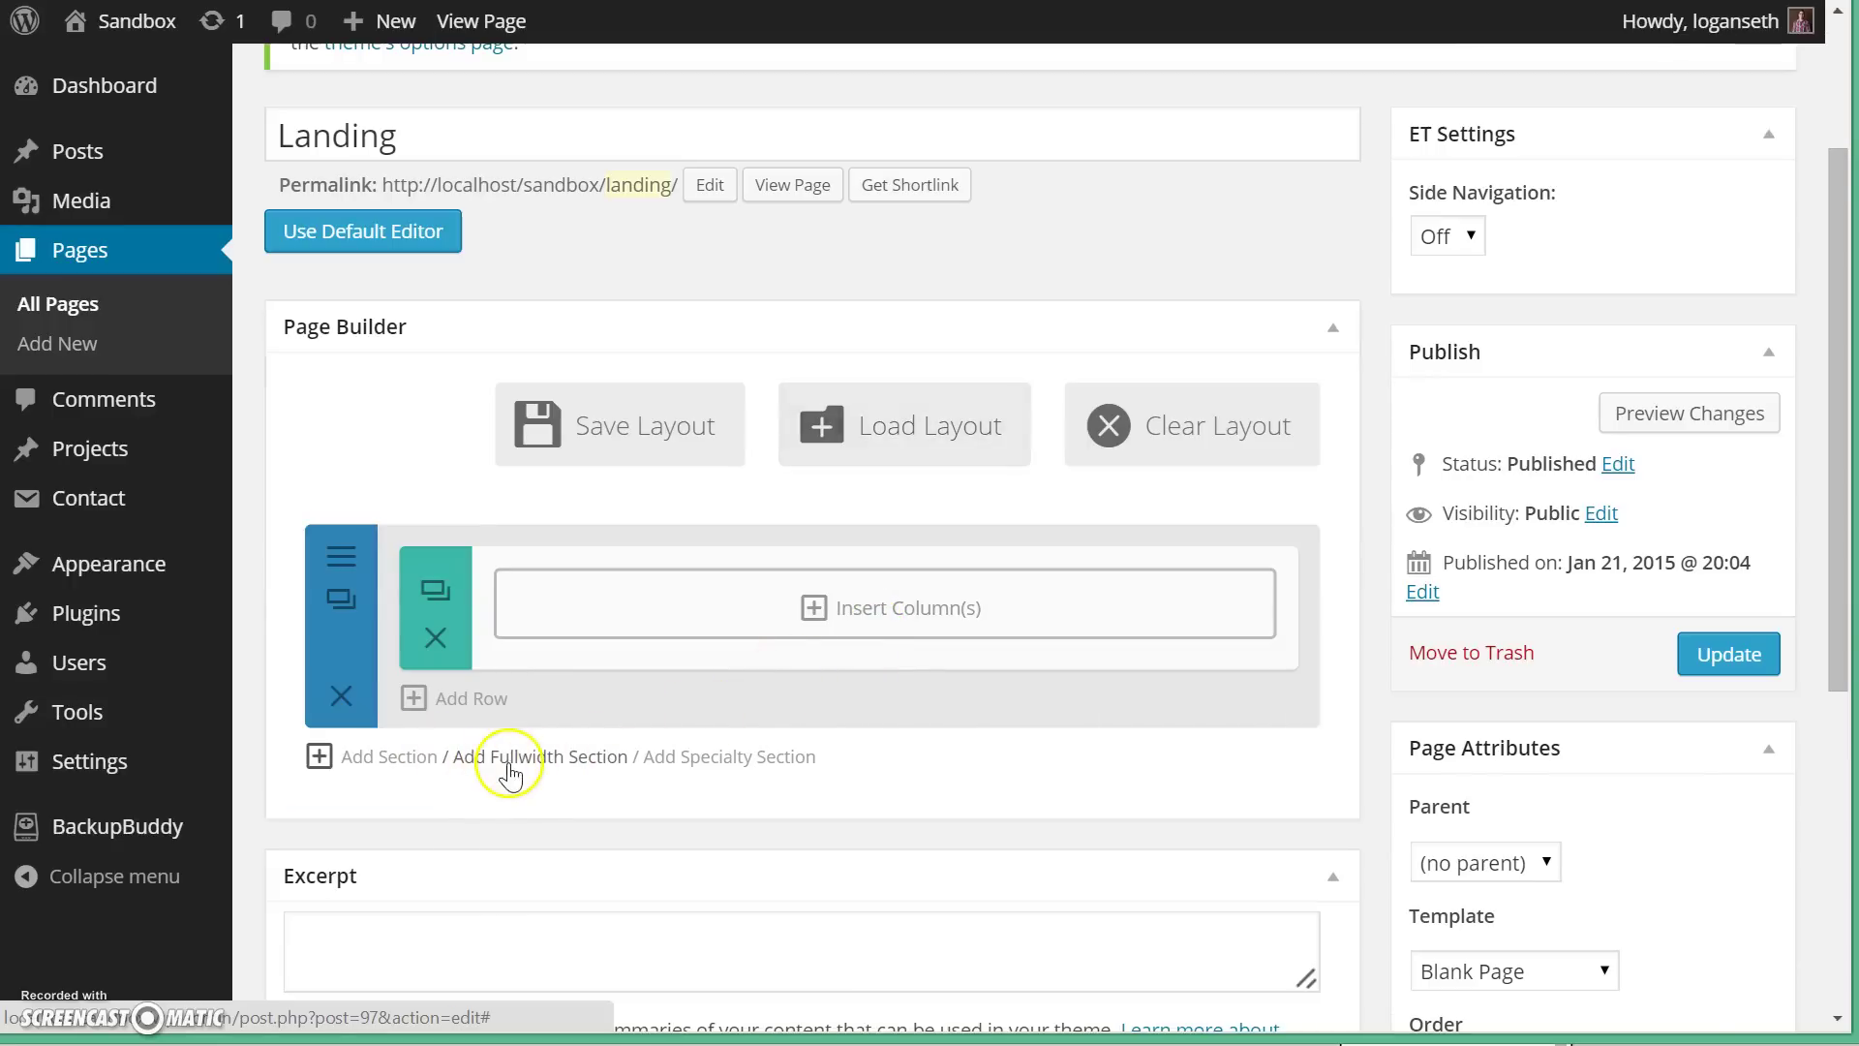
click(407, 756)
drag(502, 746, 507, 503)
- Insert two half-width columns in the new section's row and add a Text module to the first column
click(813, 610)
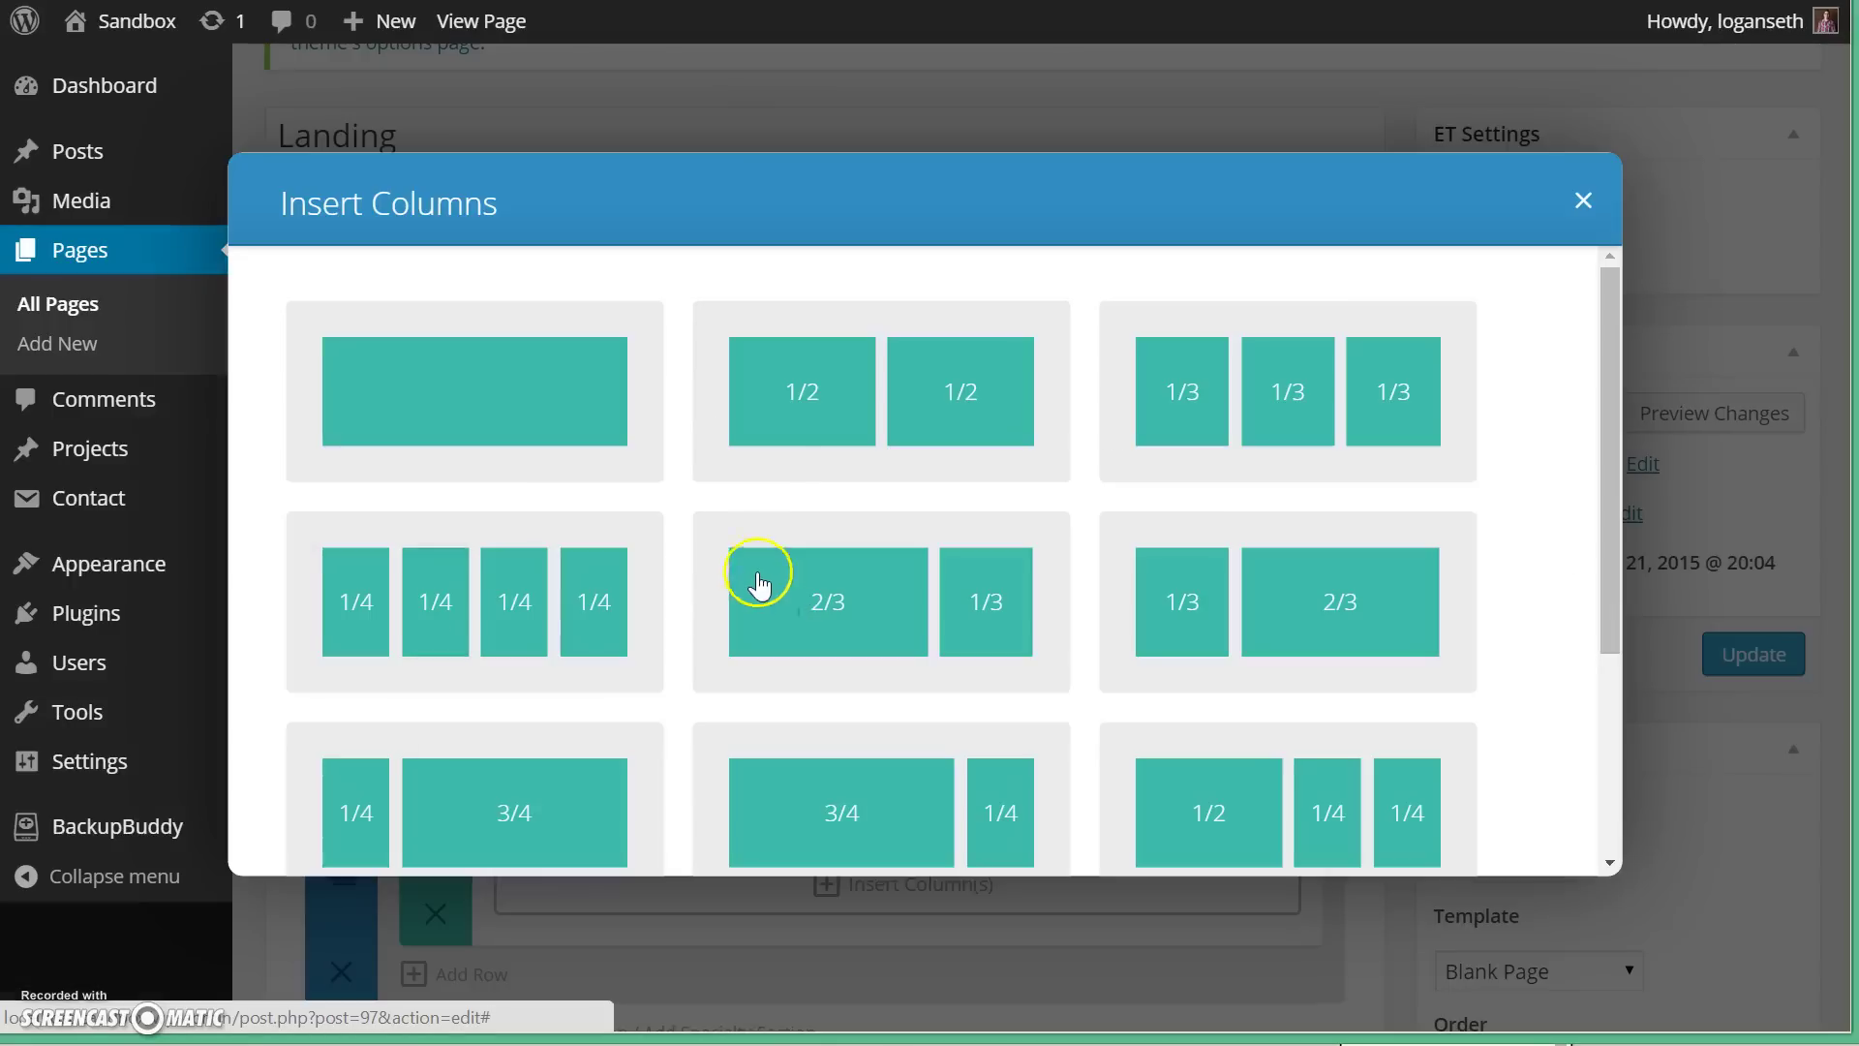
click(866, 410)
click(637, 605)
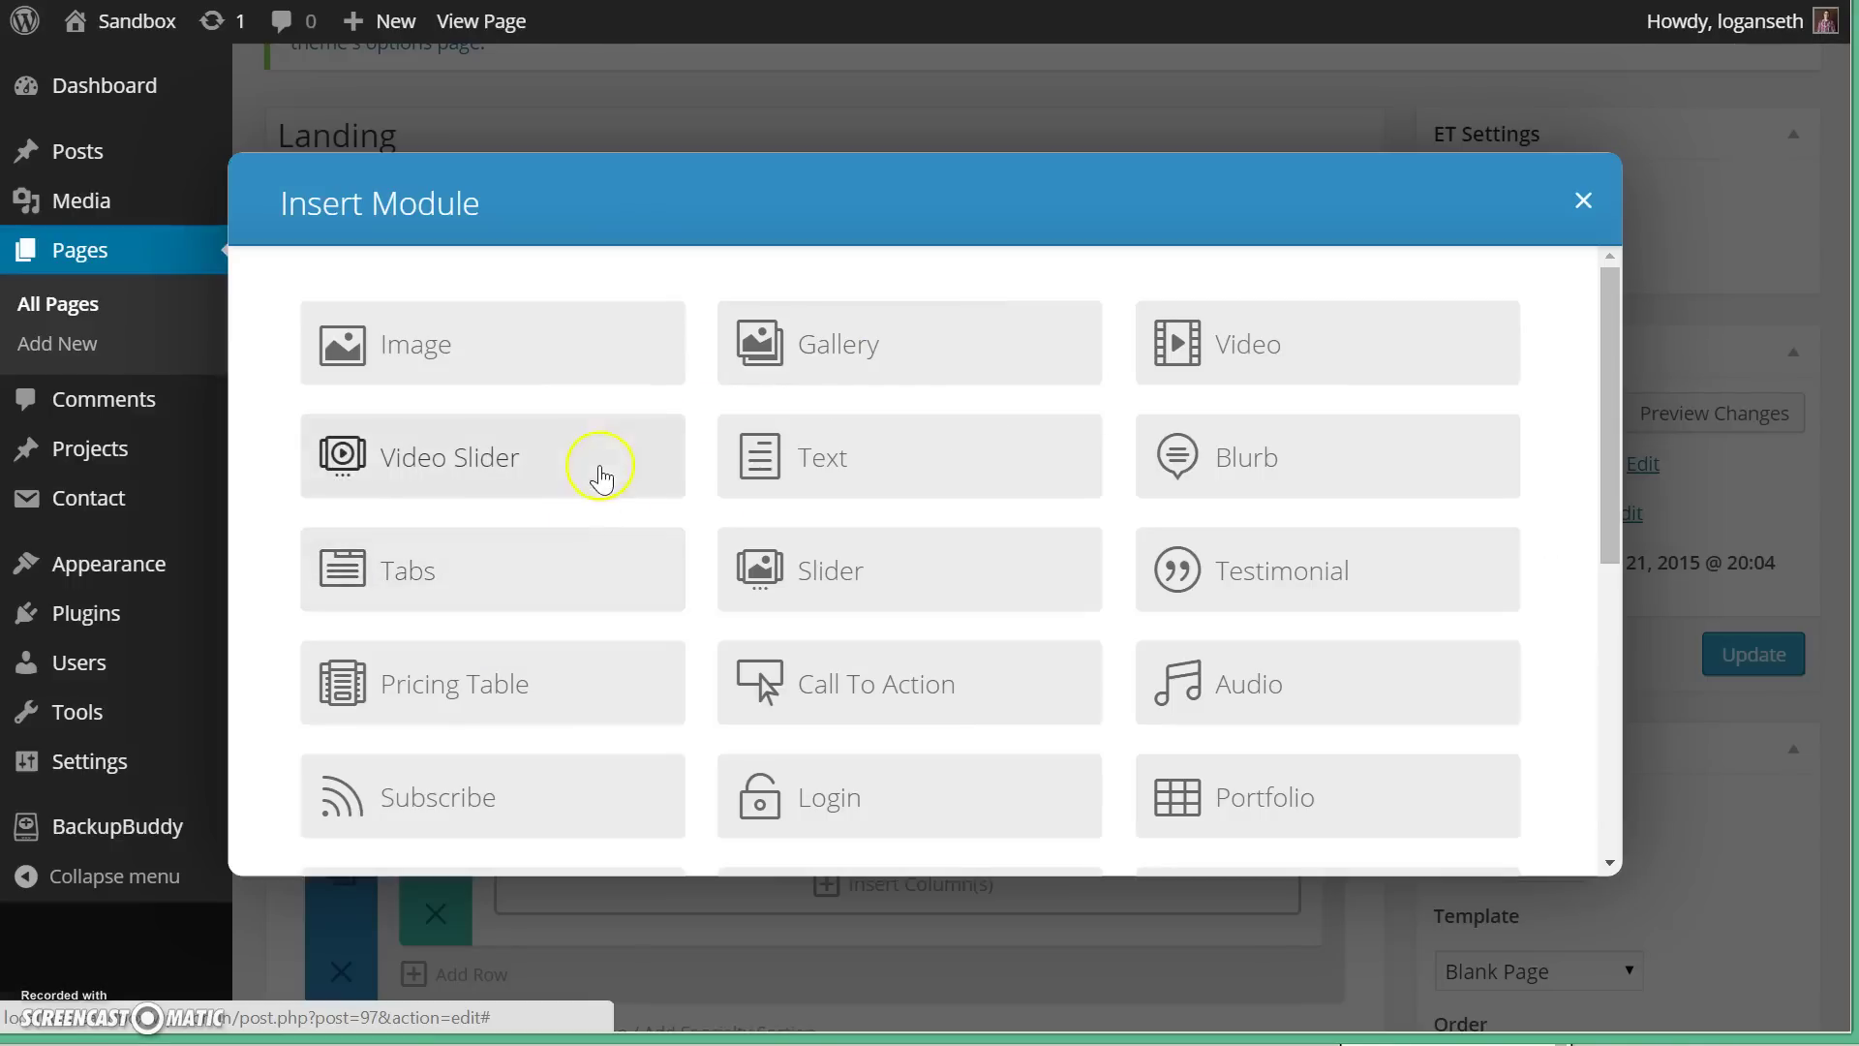
click(802, 466)
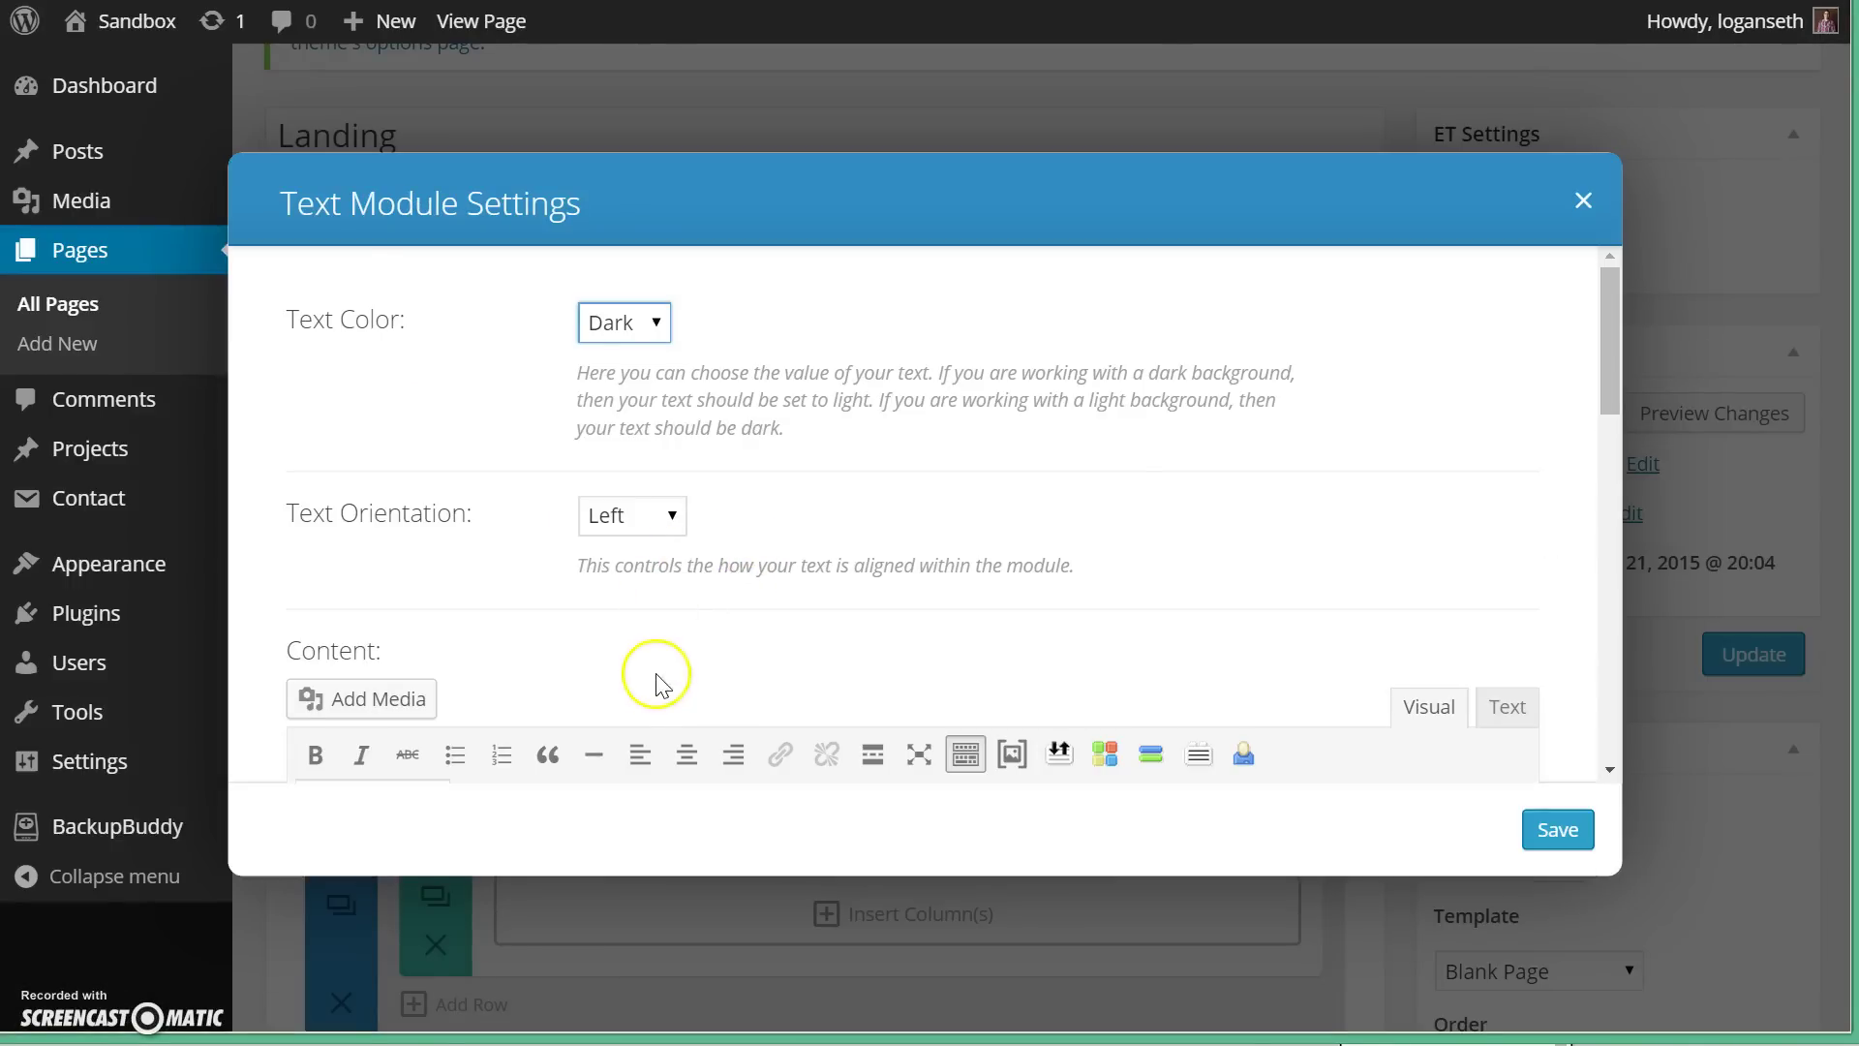
- Paste the contact form shortcode into the Text module's content, save the module, and update the Landing page
scroll(655, 677, down, 3)
key(ctrl+v)
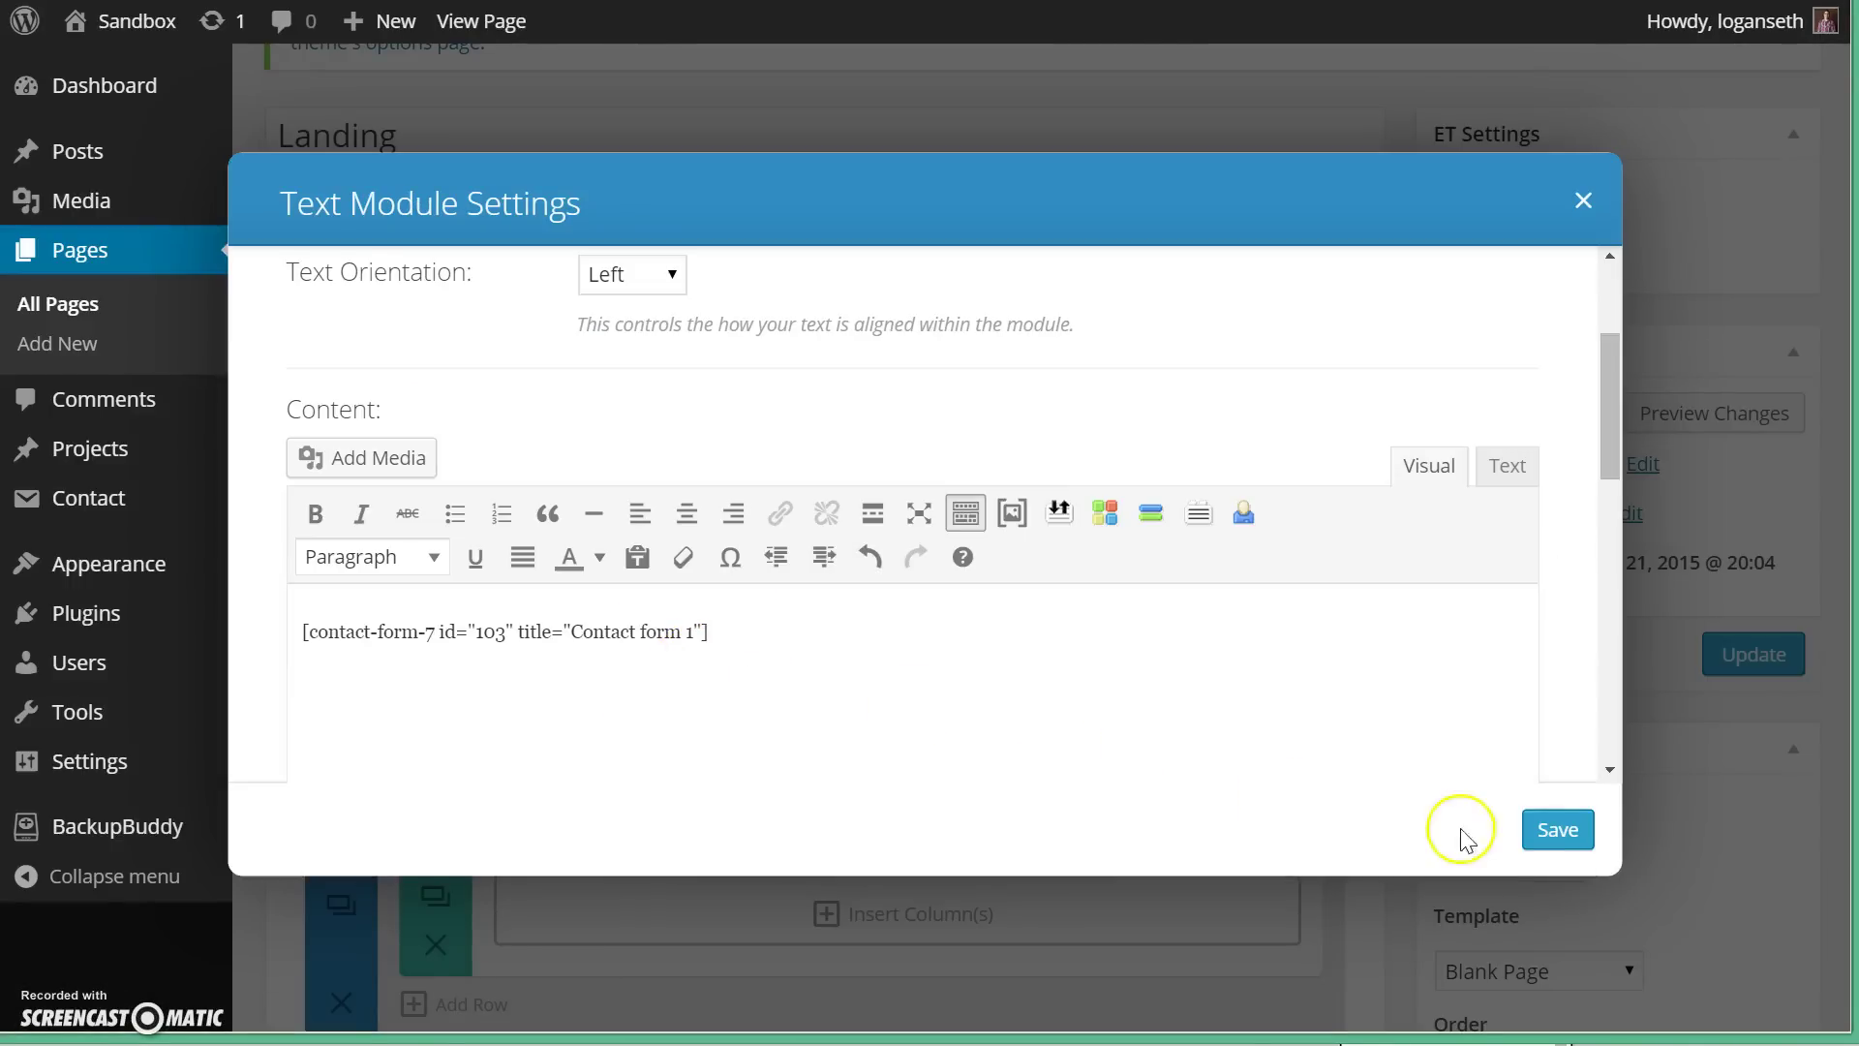
click(1554, 830)
click(1730, 656)
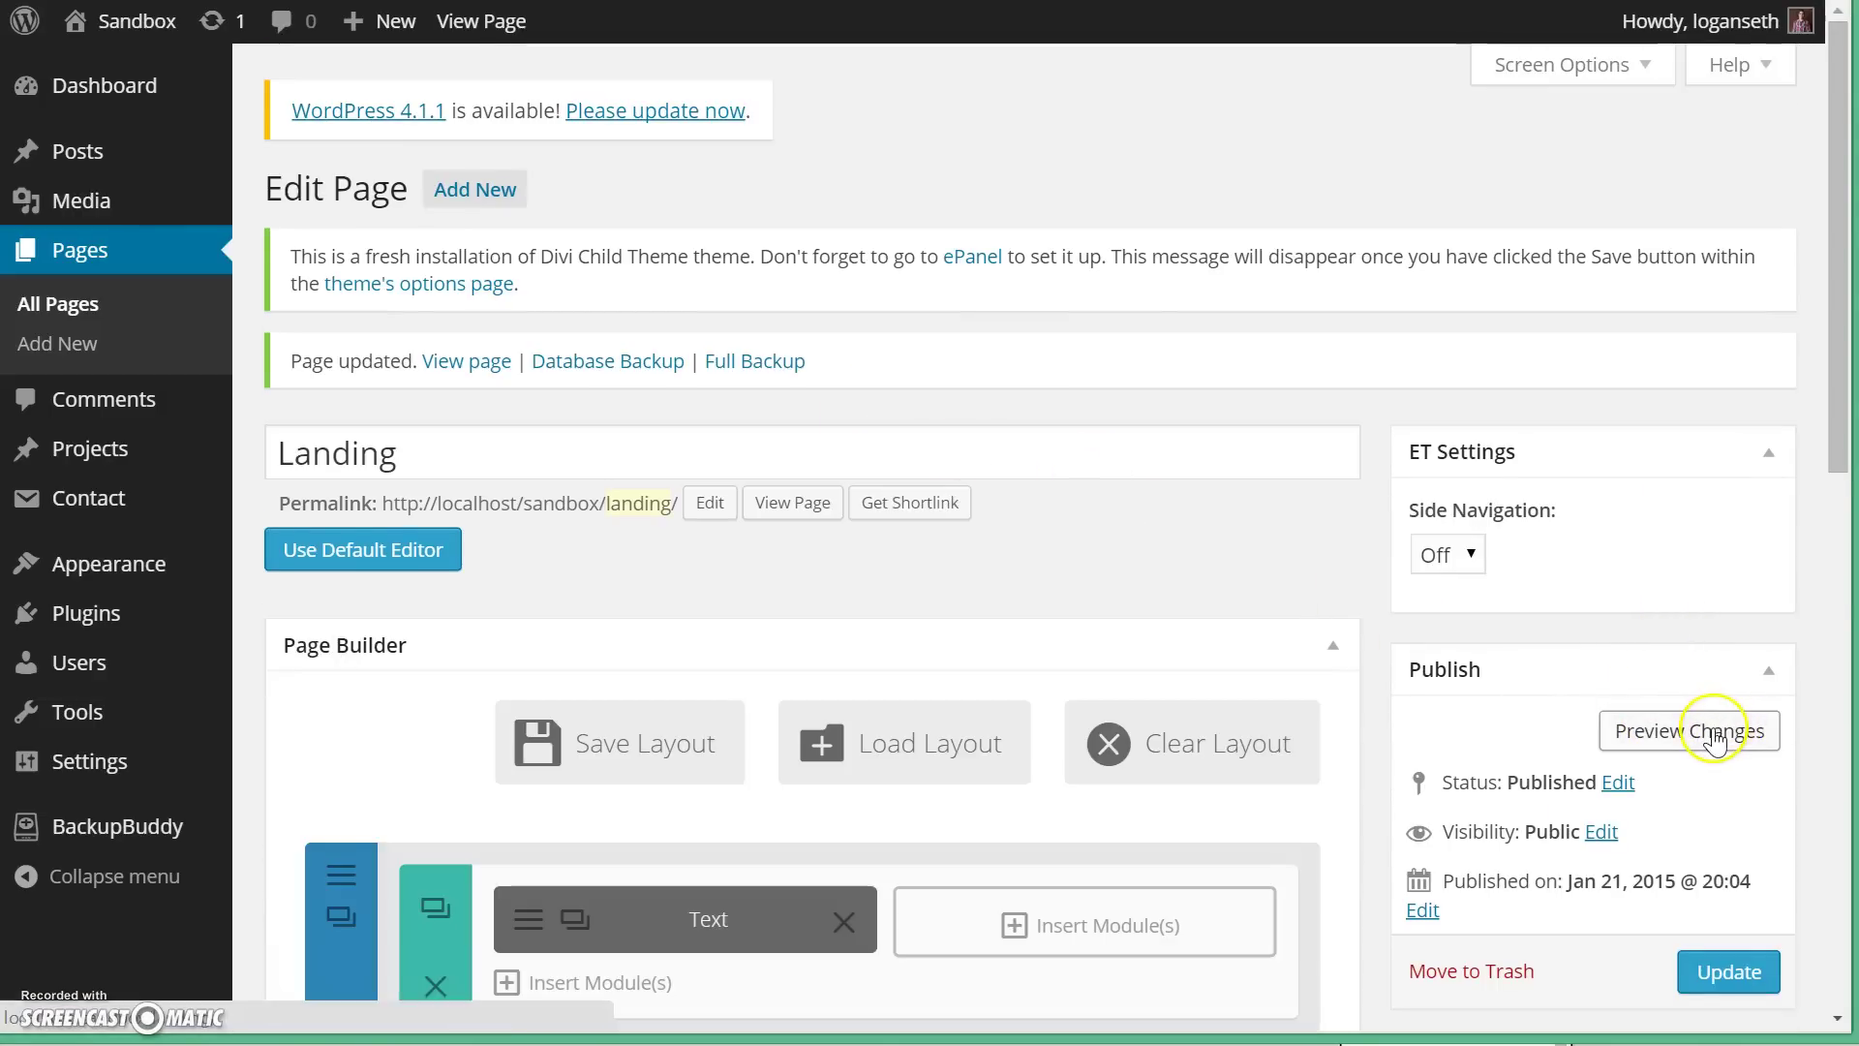
- Preview the Landing page, check the contact form's input fields and Send button, and close the preview
click(1742, 733)
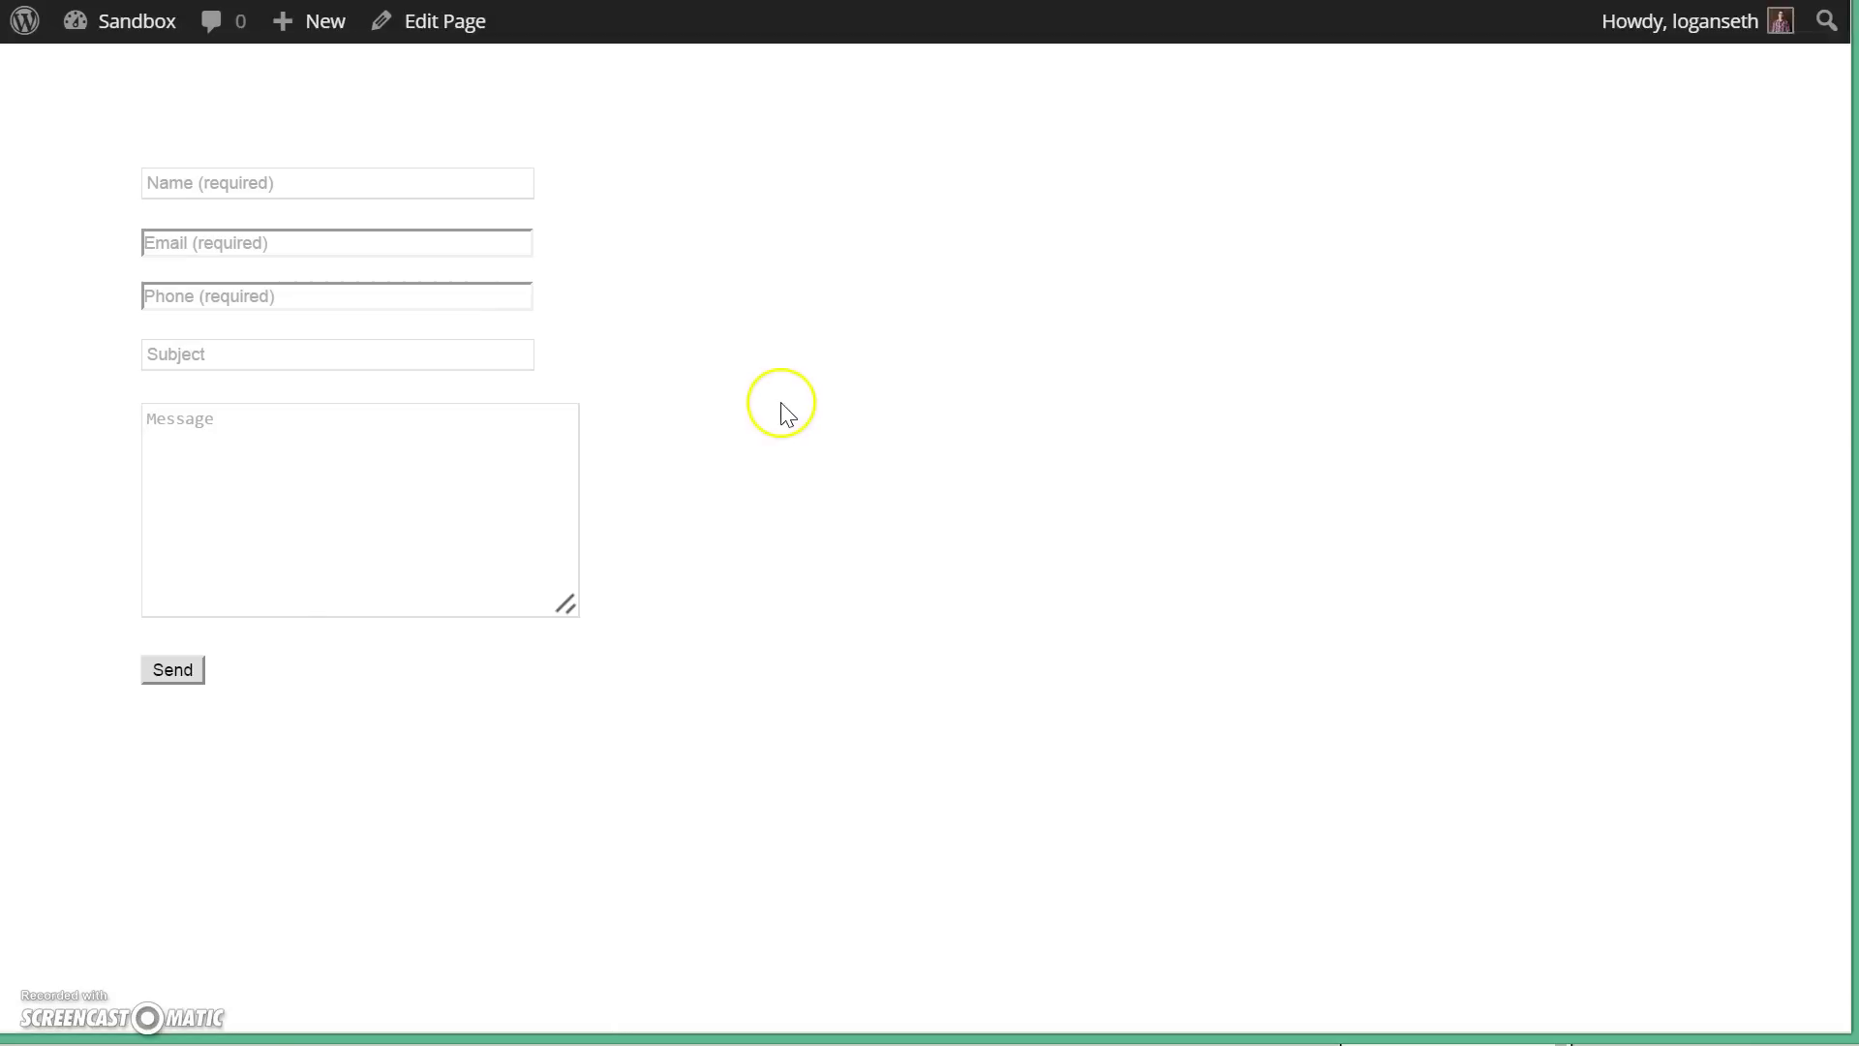
click(362, 170)
click(340, 236)
click(326, 283)
click(256, 601)
click(174, 668)
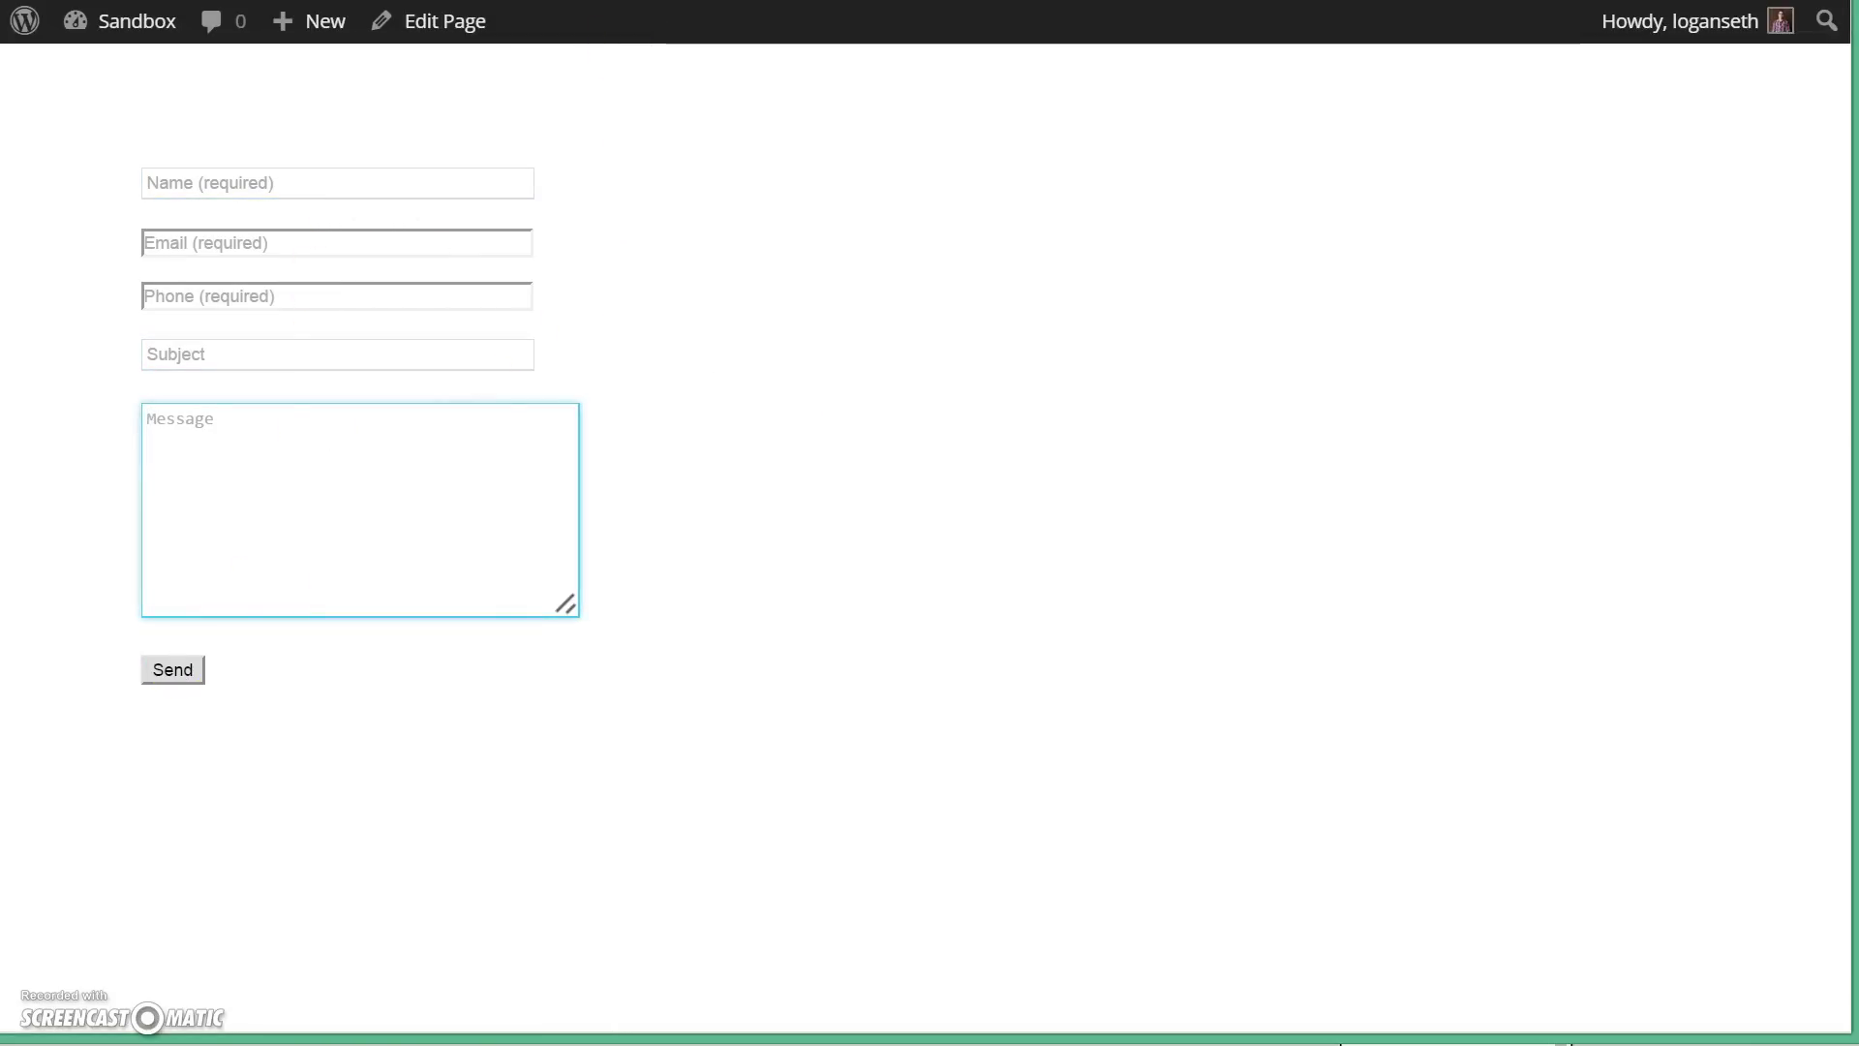
key(ctrl+w)
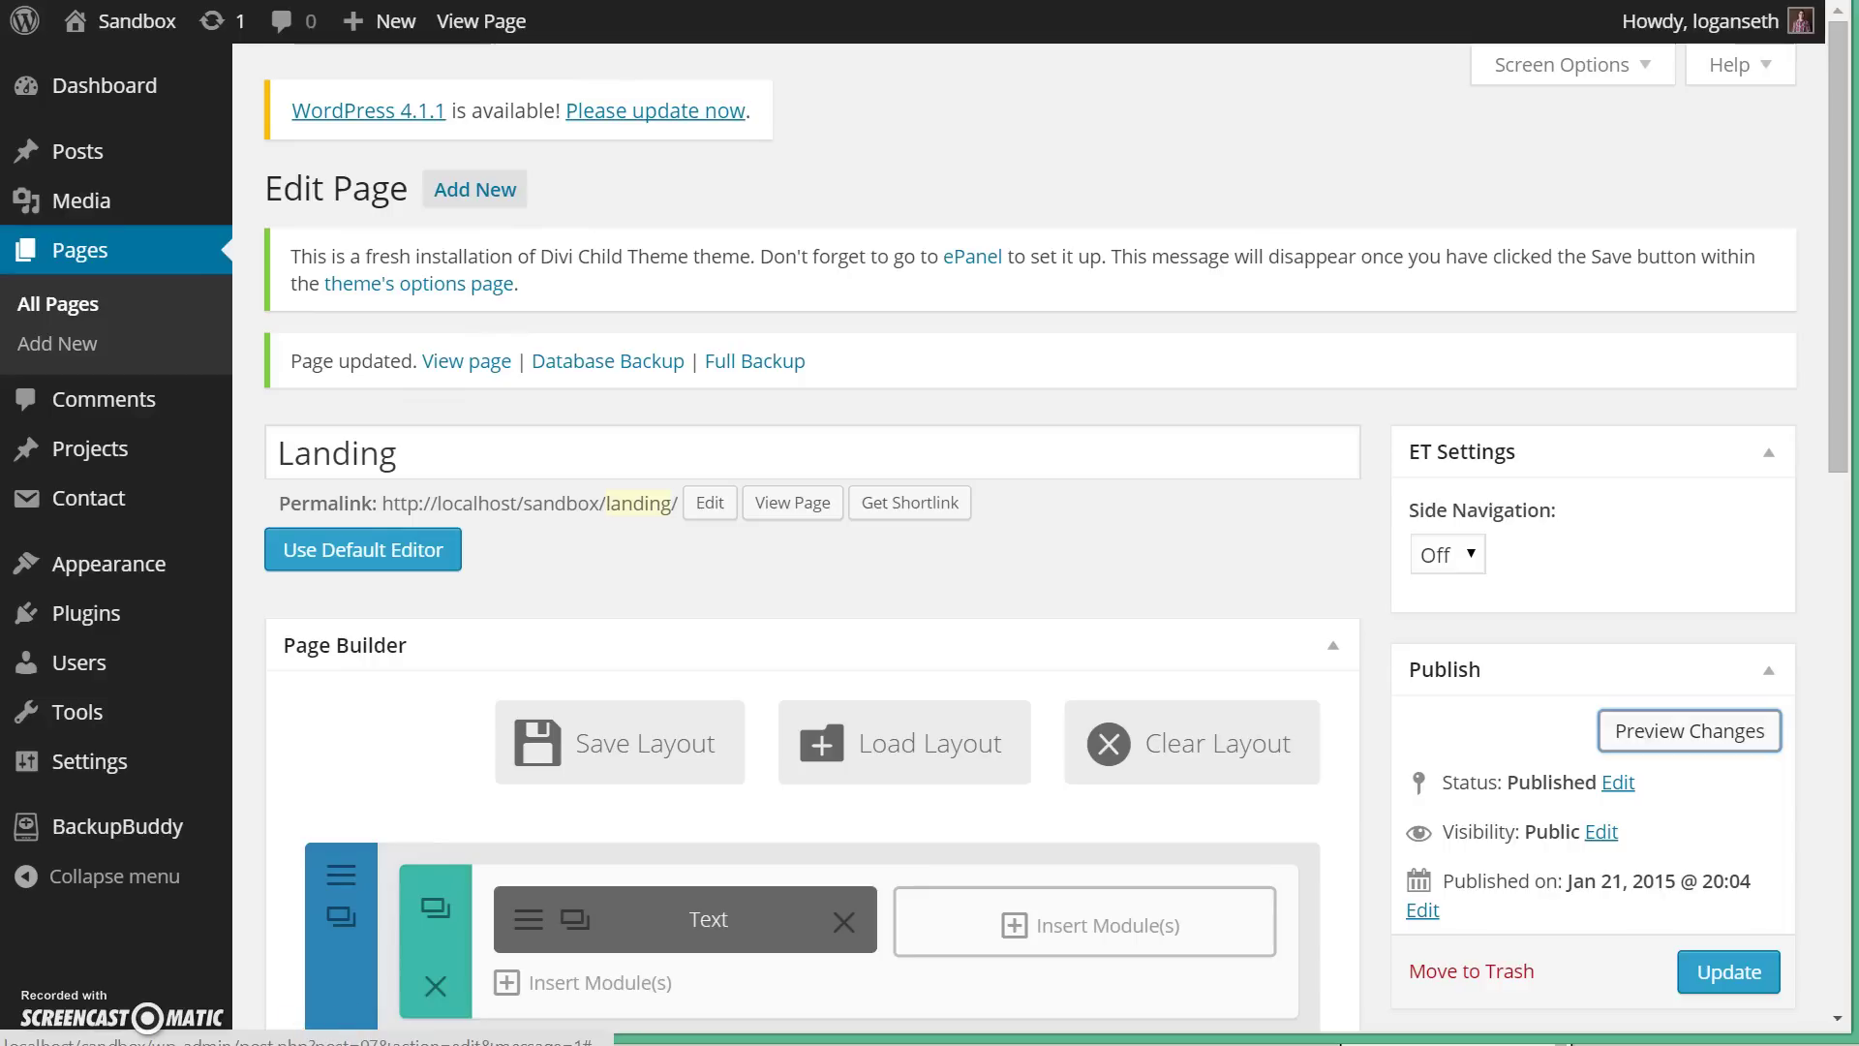
- View style.css from the Divi-Child theme folder in Notepad, close the file, and minimize the folder window
mouse_move(581, 1041)
click(586, 1007)
click(1254, 1012)
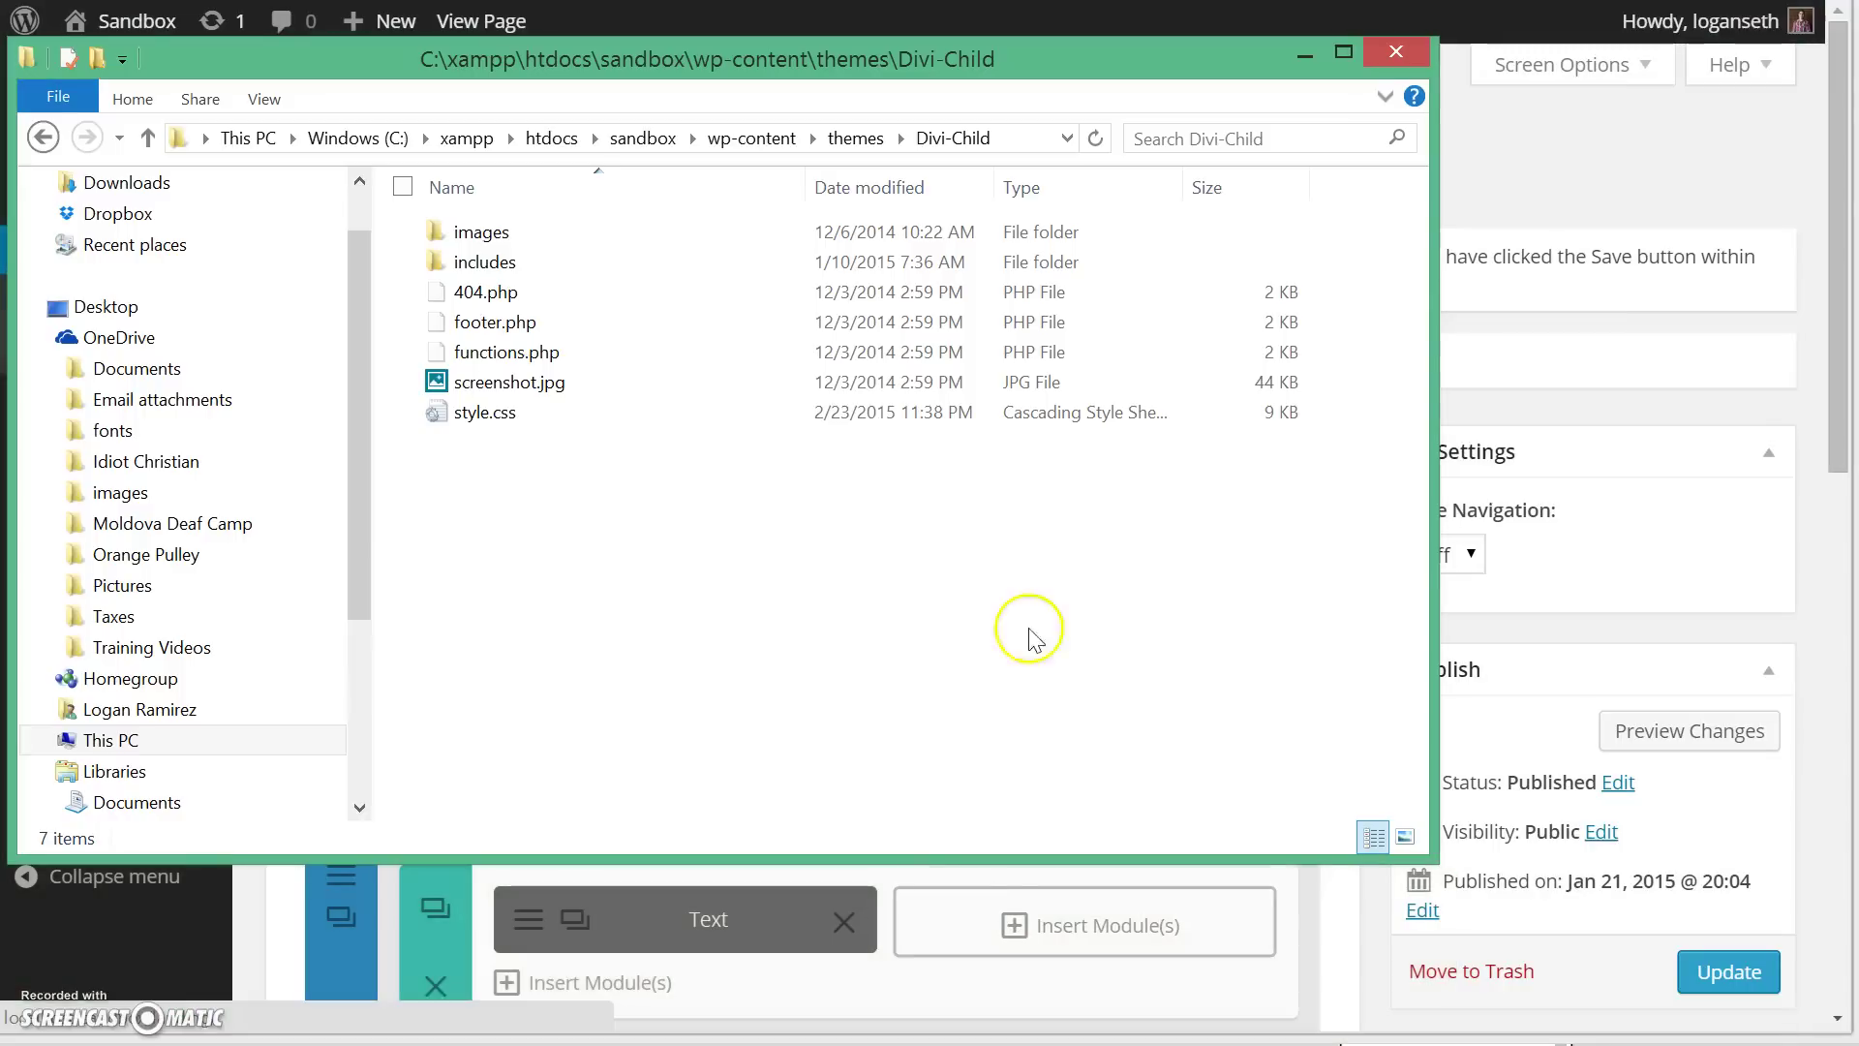
click(489, 414)
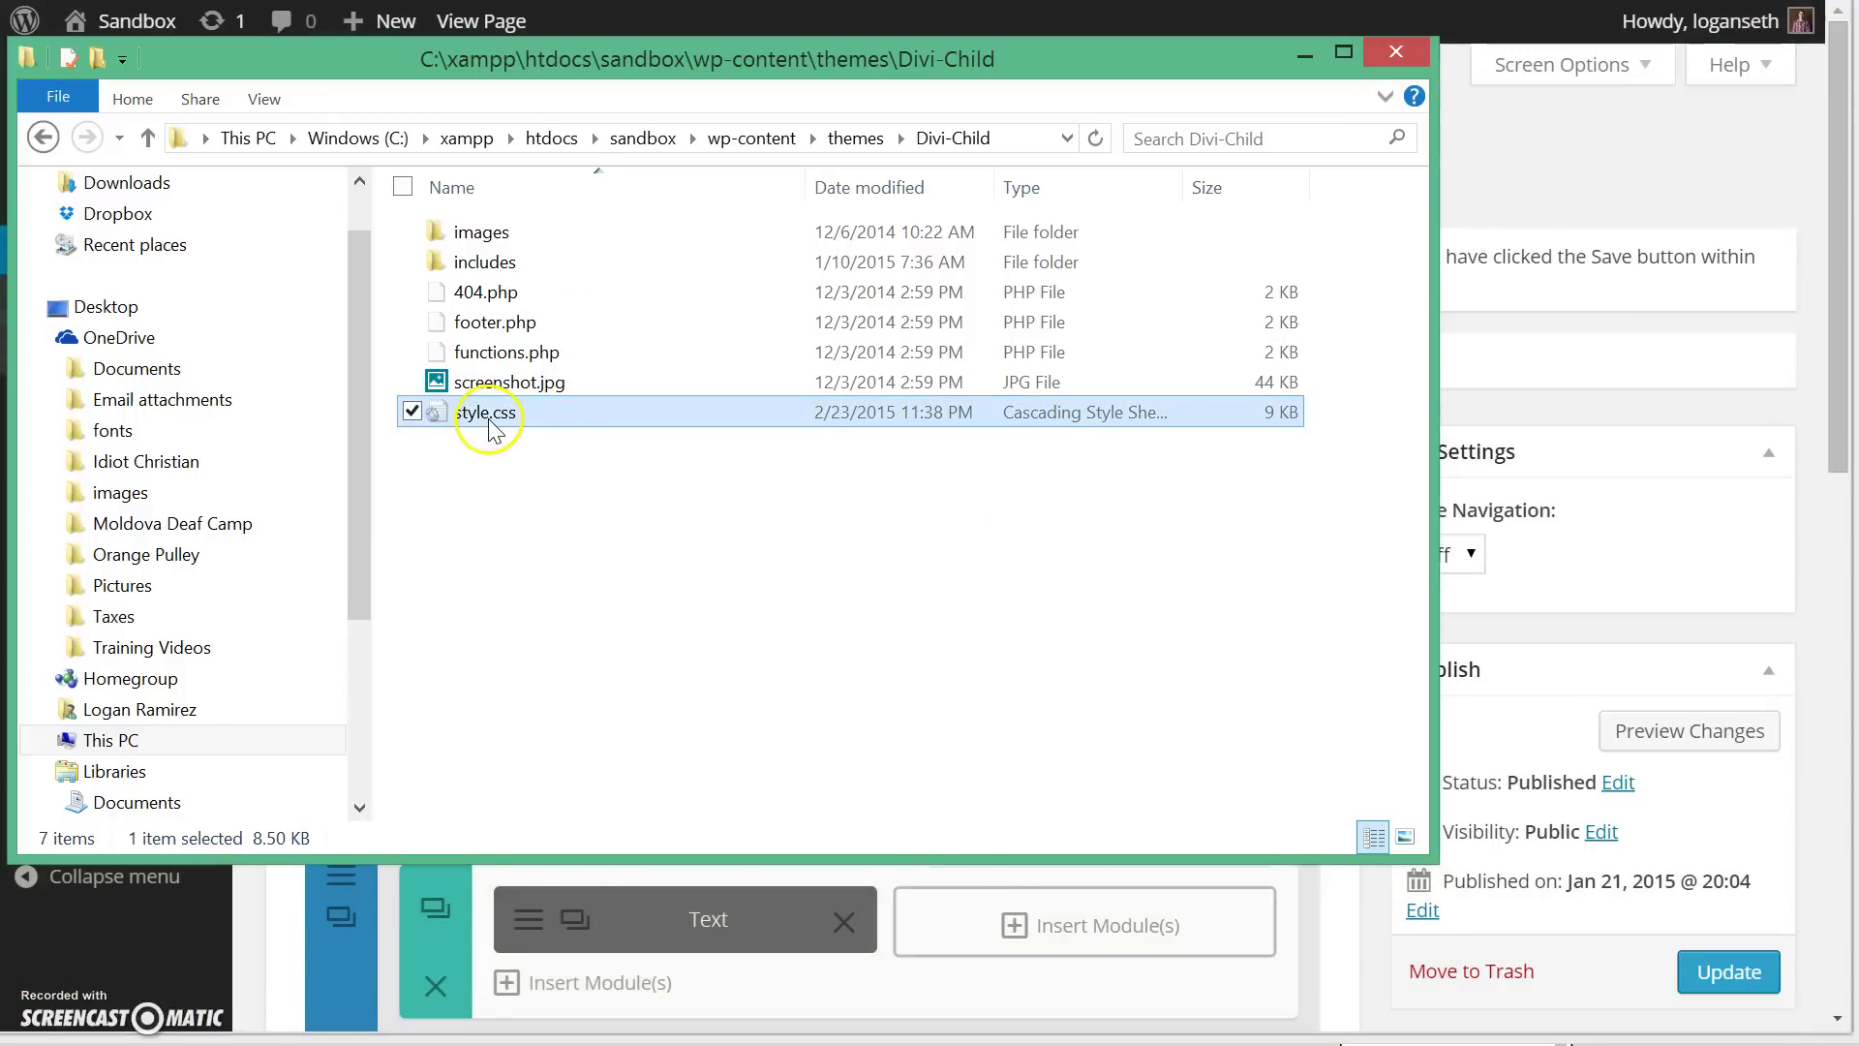
right_click(491, 426)
click(445, 467)
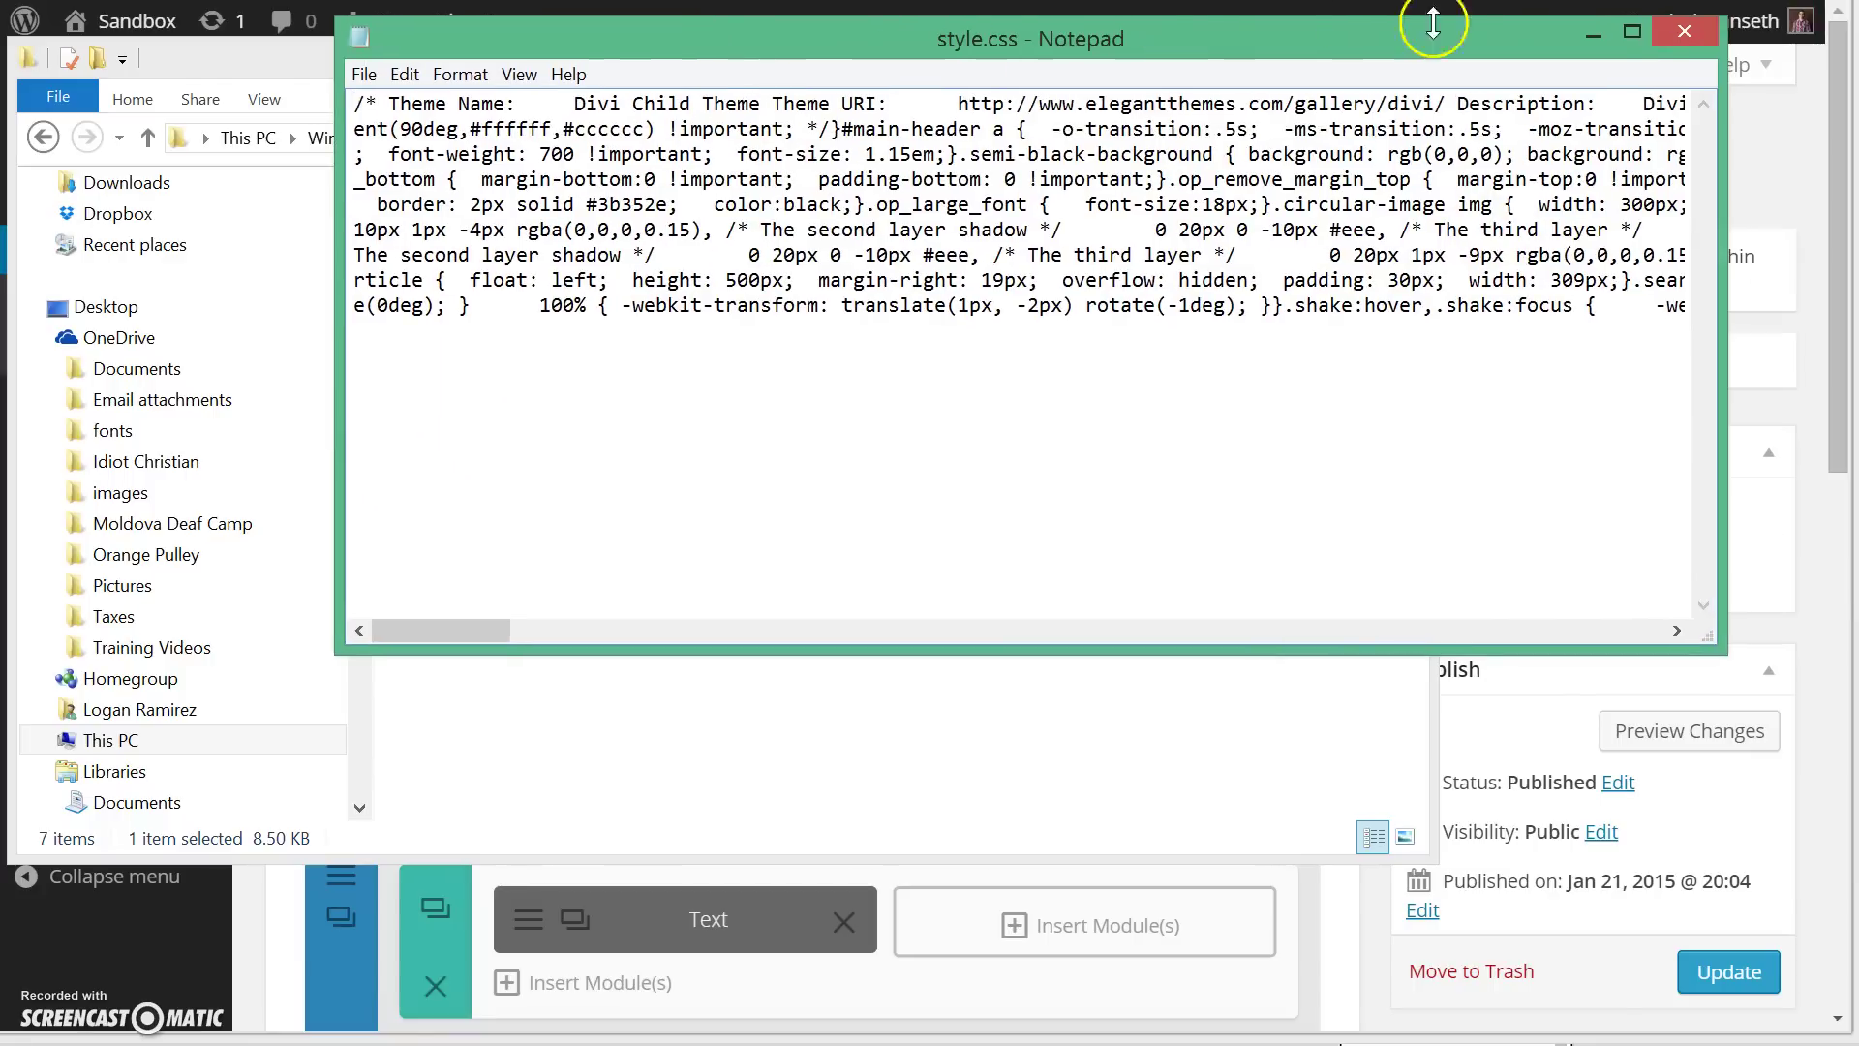
click(1683, 31)
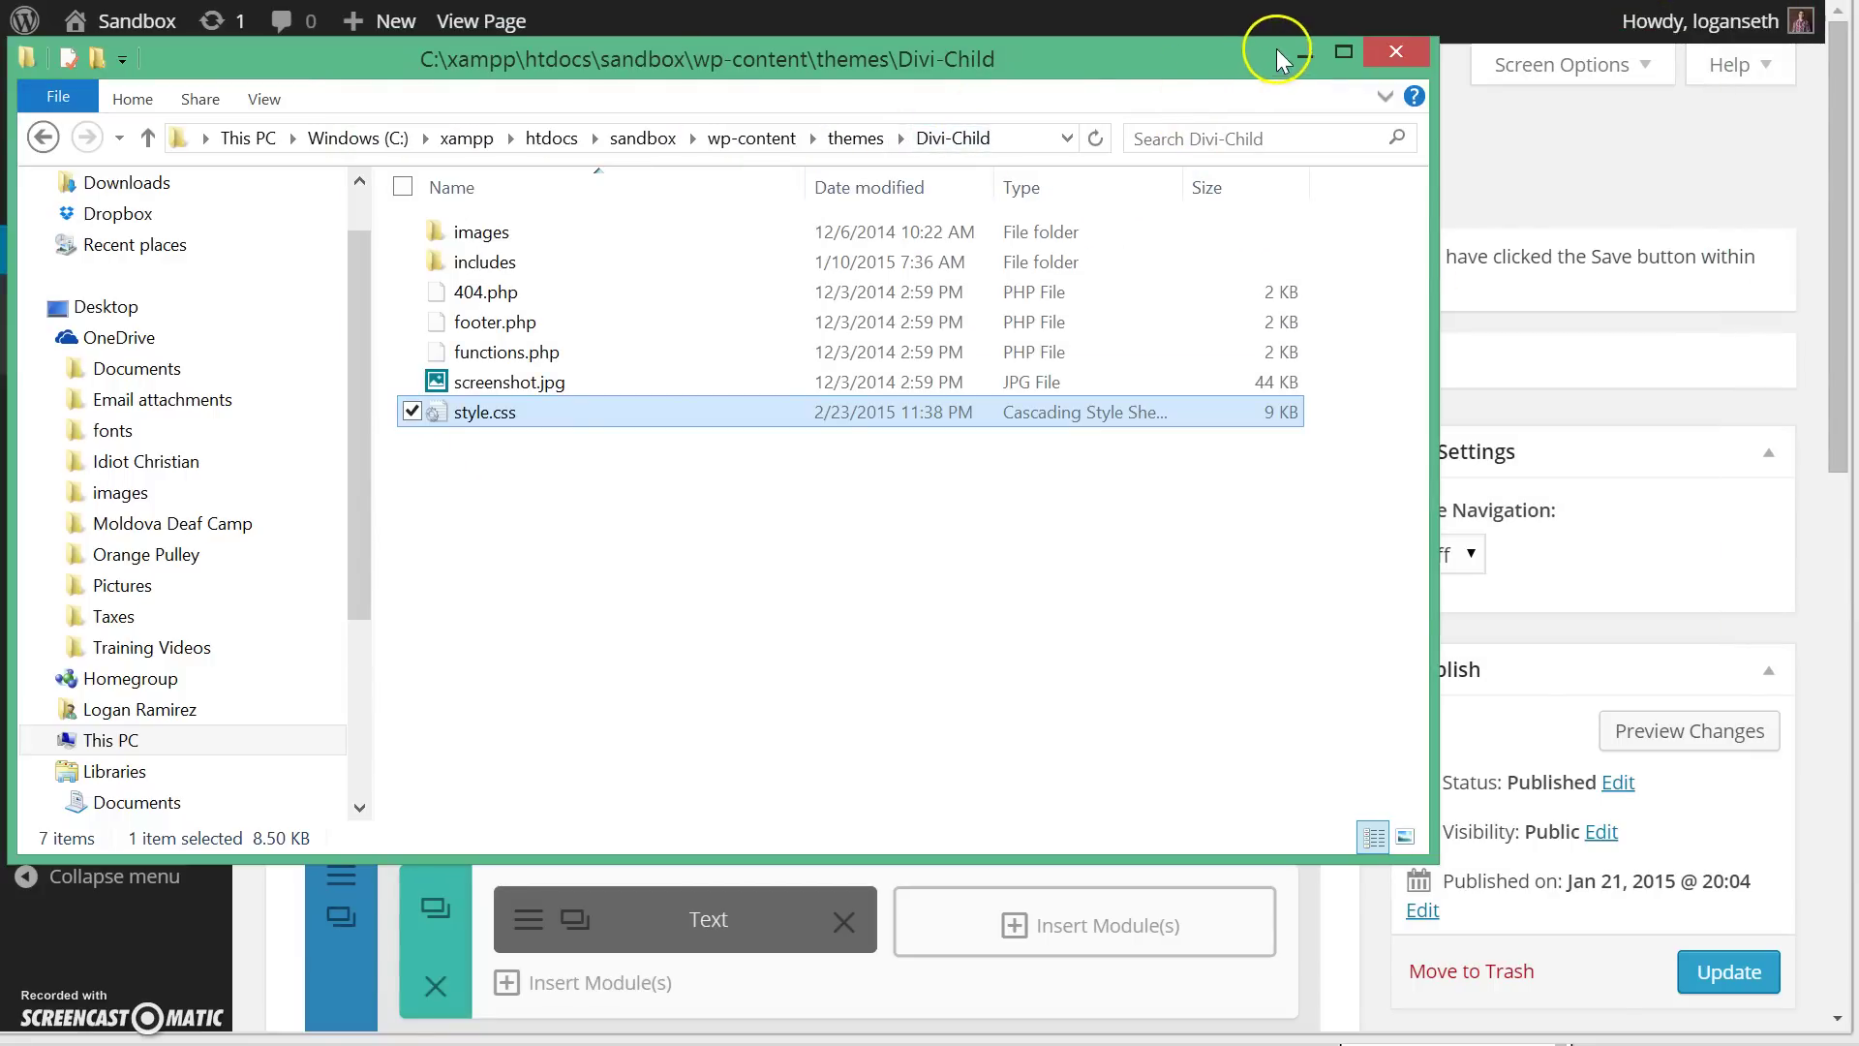
click(1301, 48)
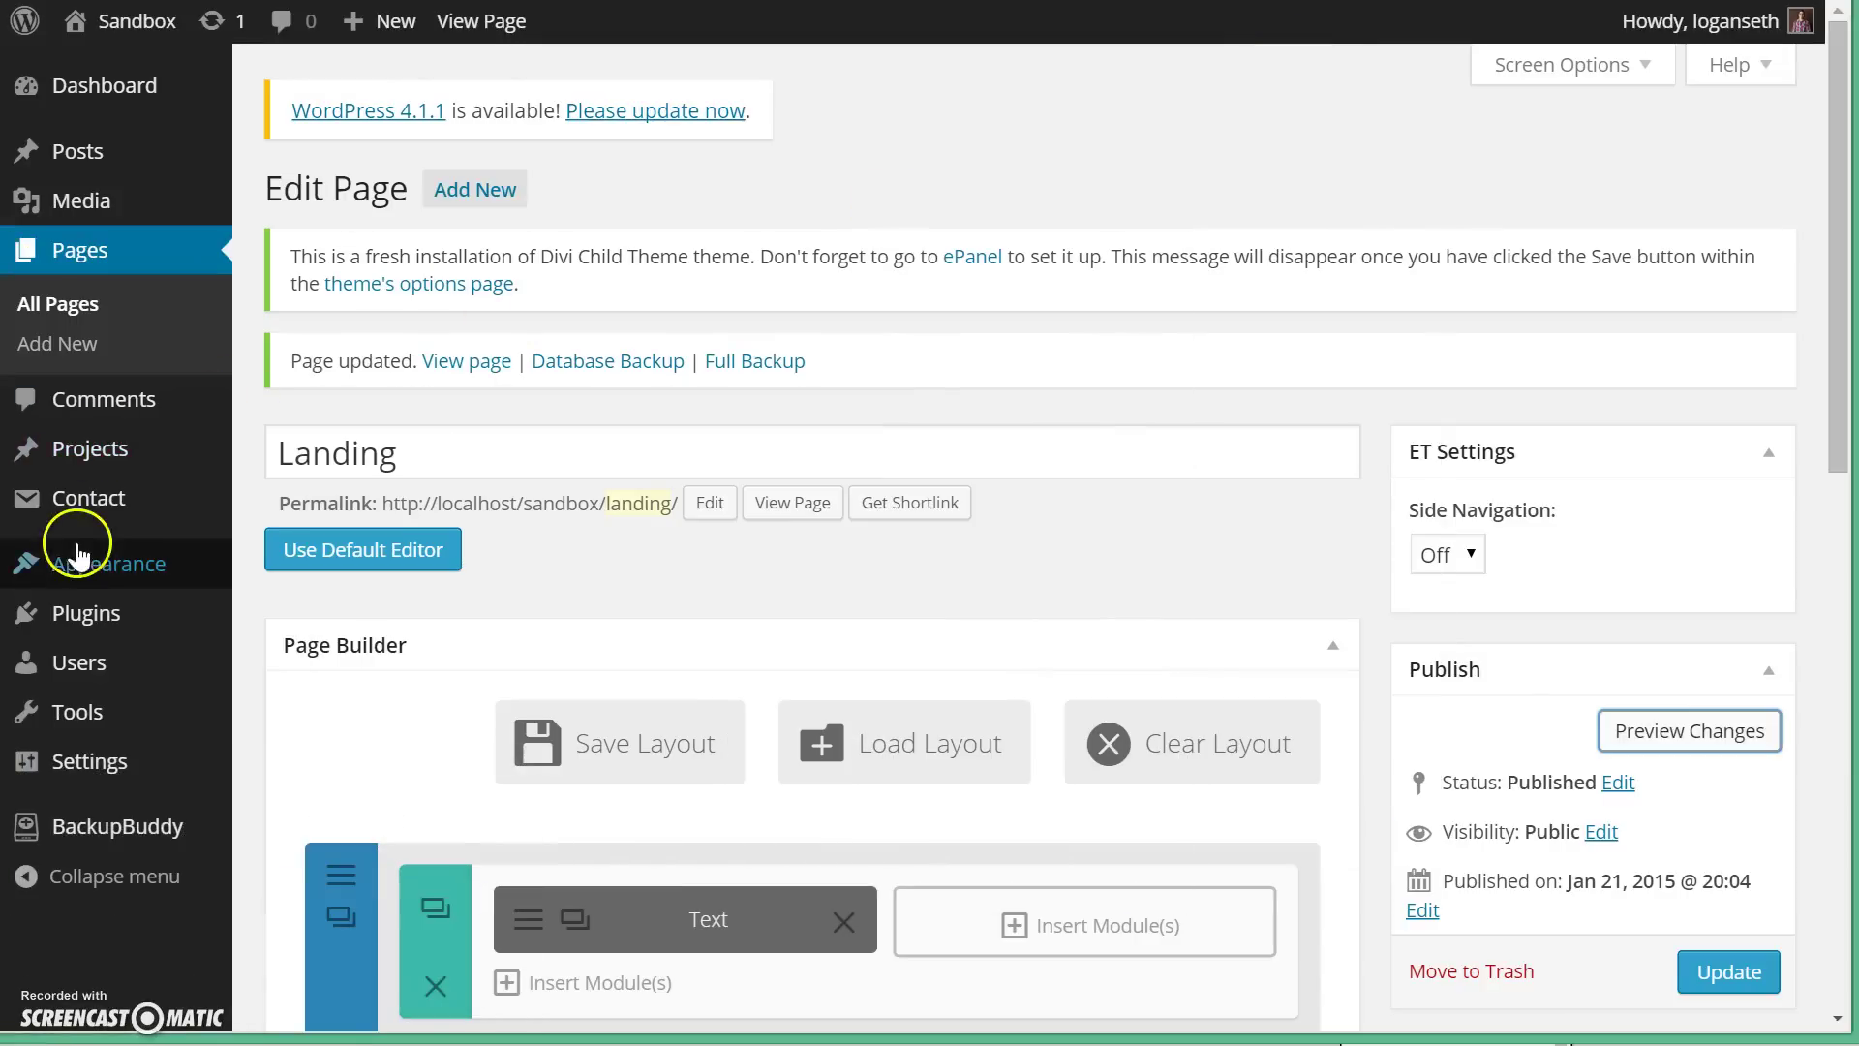
- Open the Divi Theme Options and place the cursor in the empty Custom CSS field
mouse_move(97, 561)
click(312, 787)
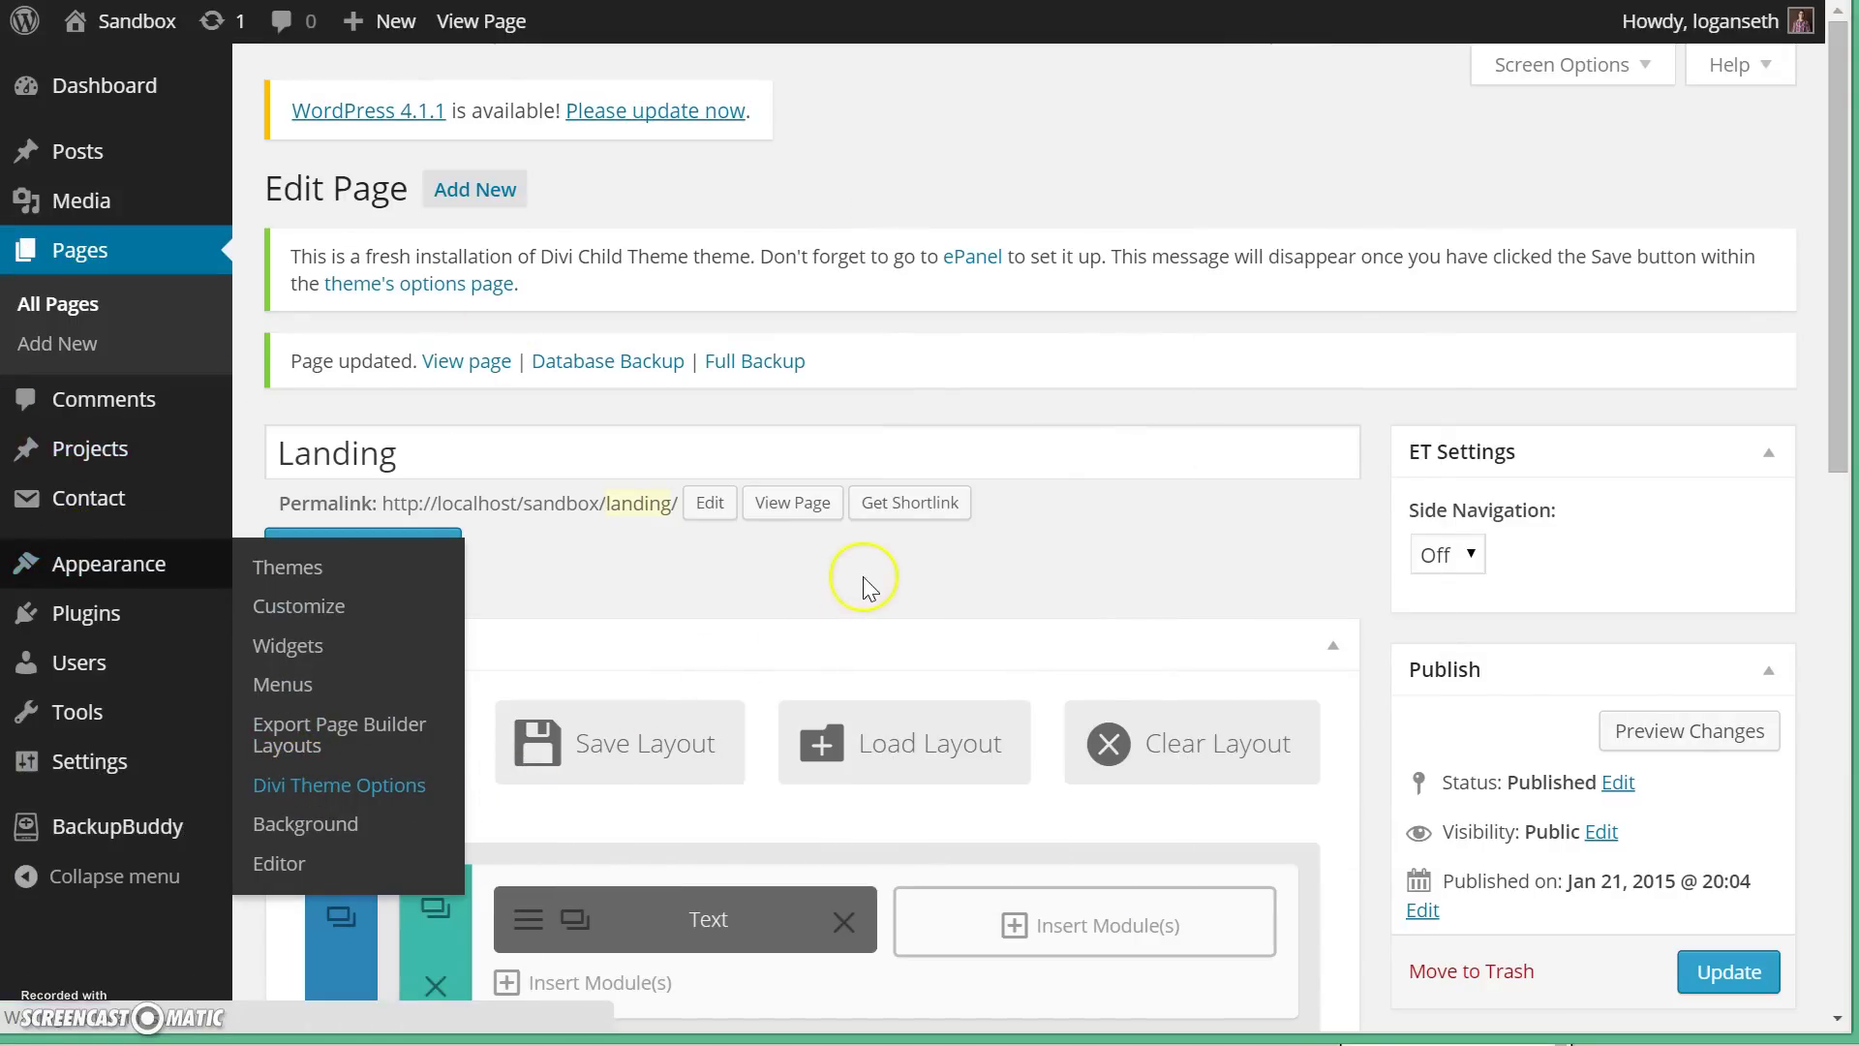
scroll(980, 578, down, 15)
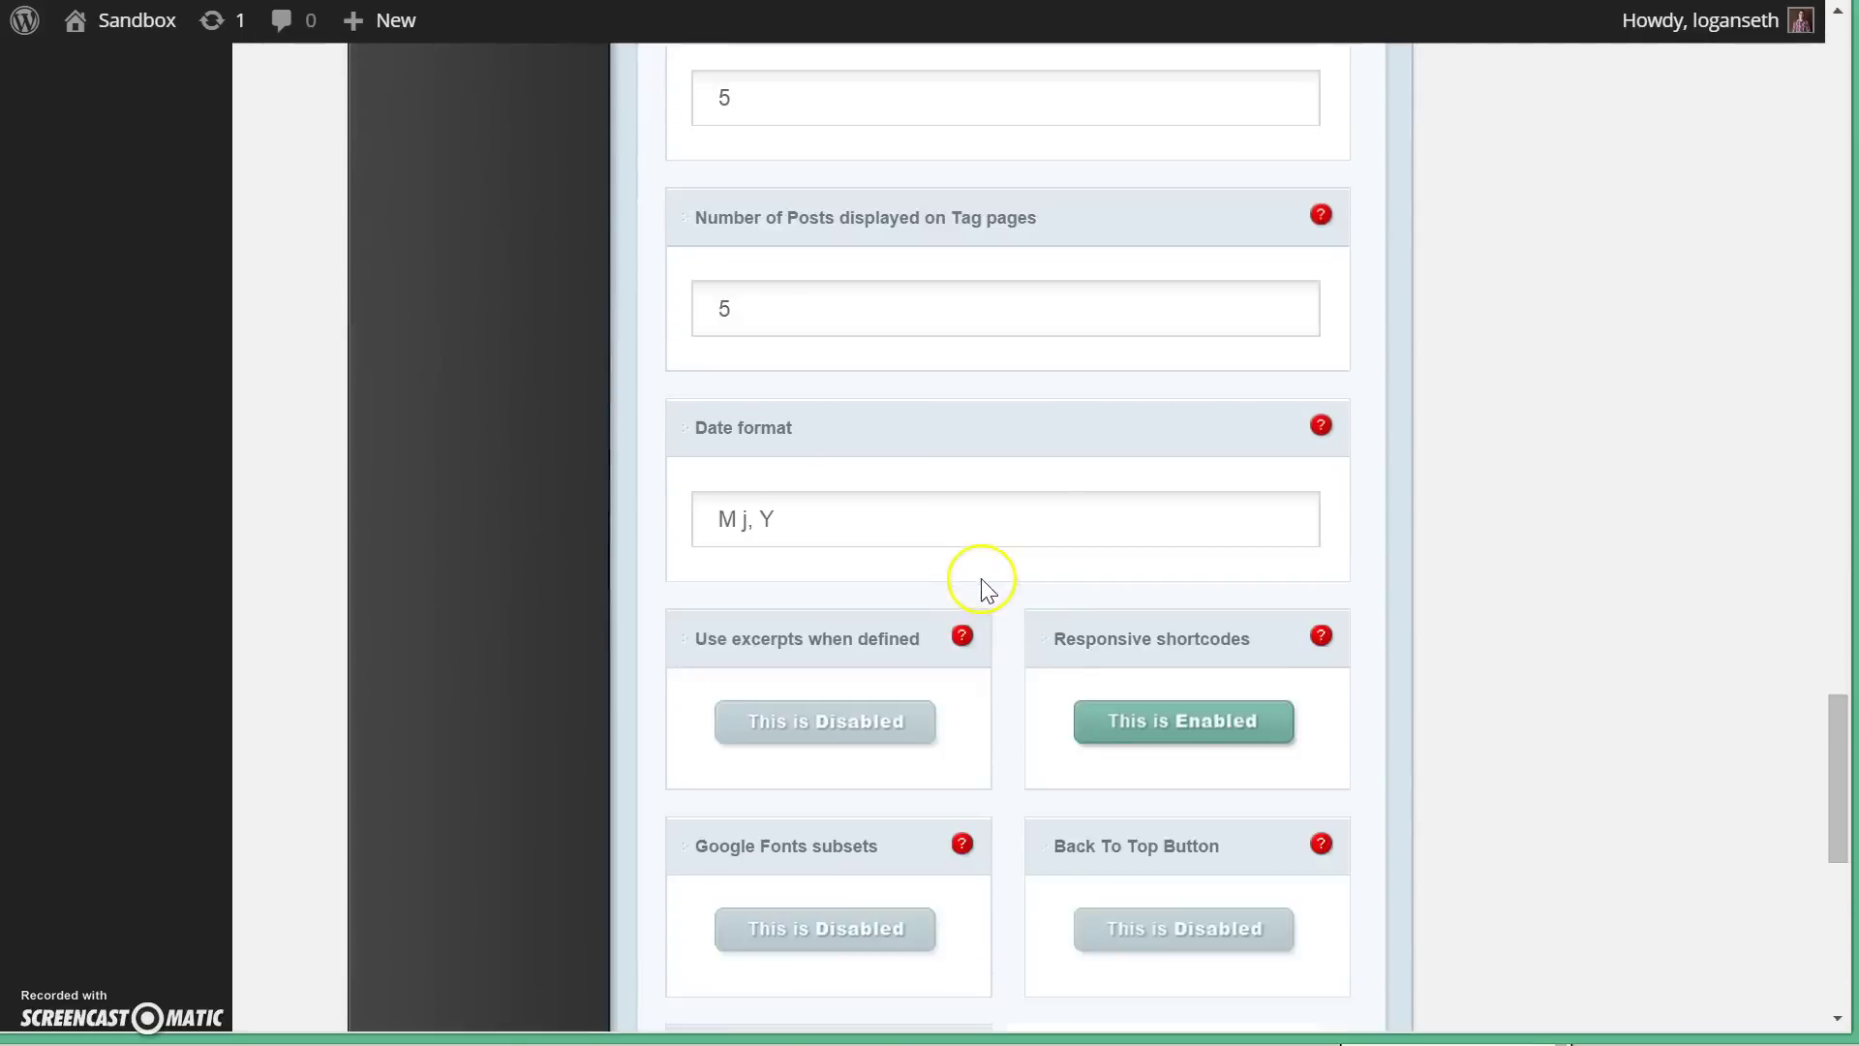
scroll(979, 578, down, 10)
click(979, 577)
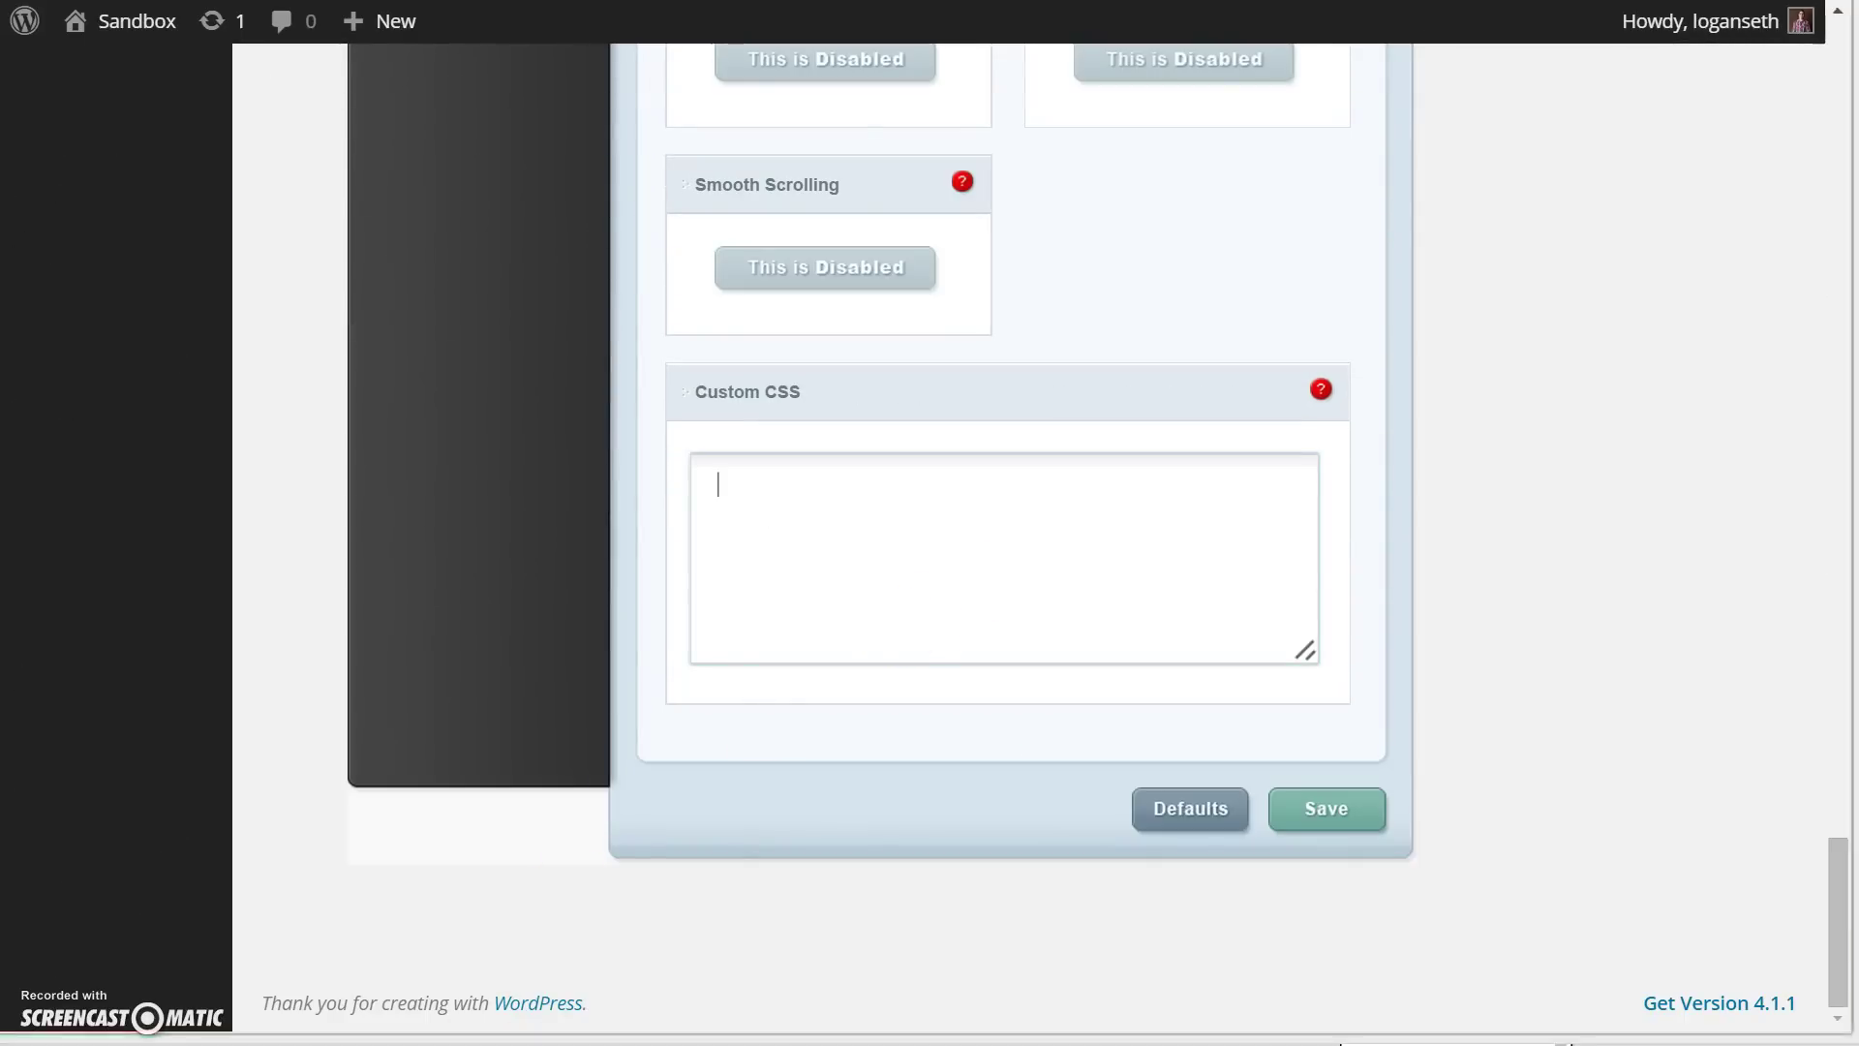
- Switch to the Notepad window containing the .wpcf7 form styles and copy all of the CSS code
key(alt+Tab)
click(793, 511)
scroll(799, 506, down, 5)
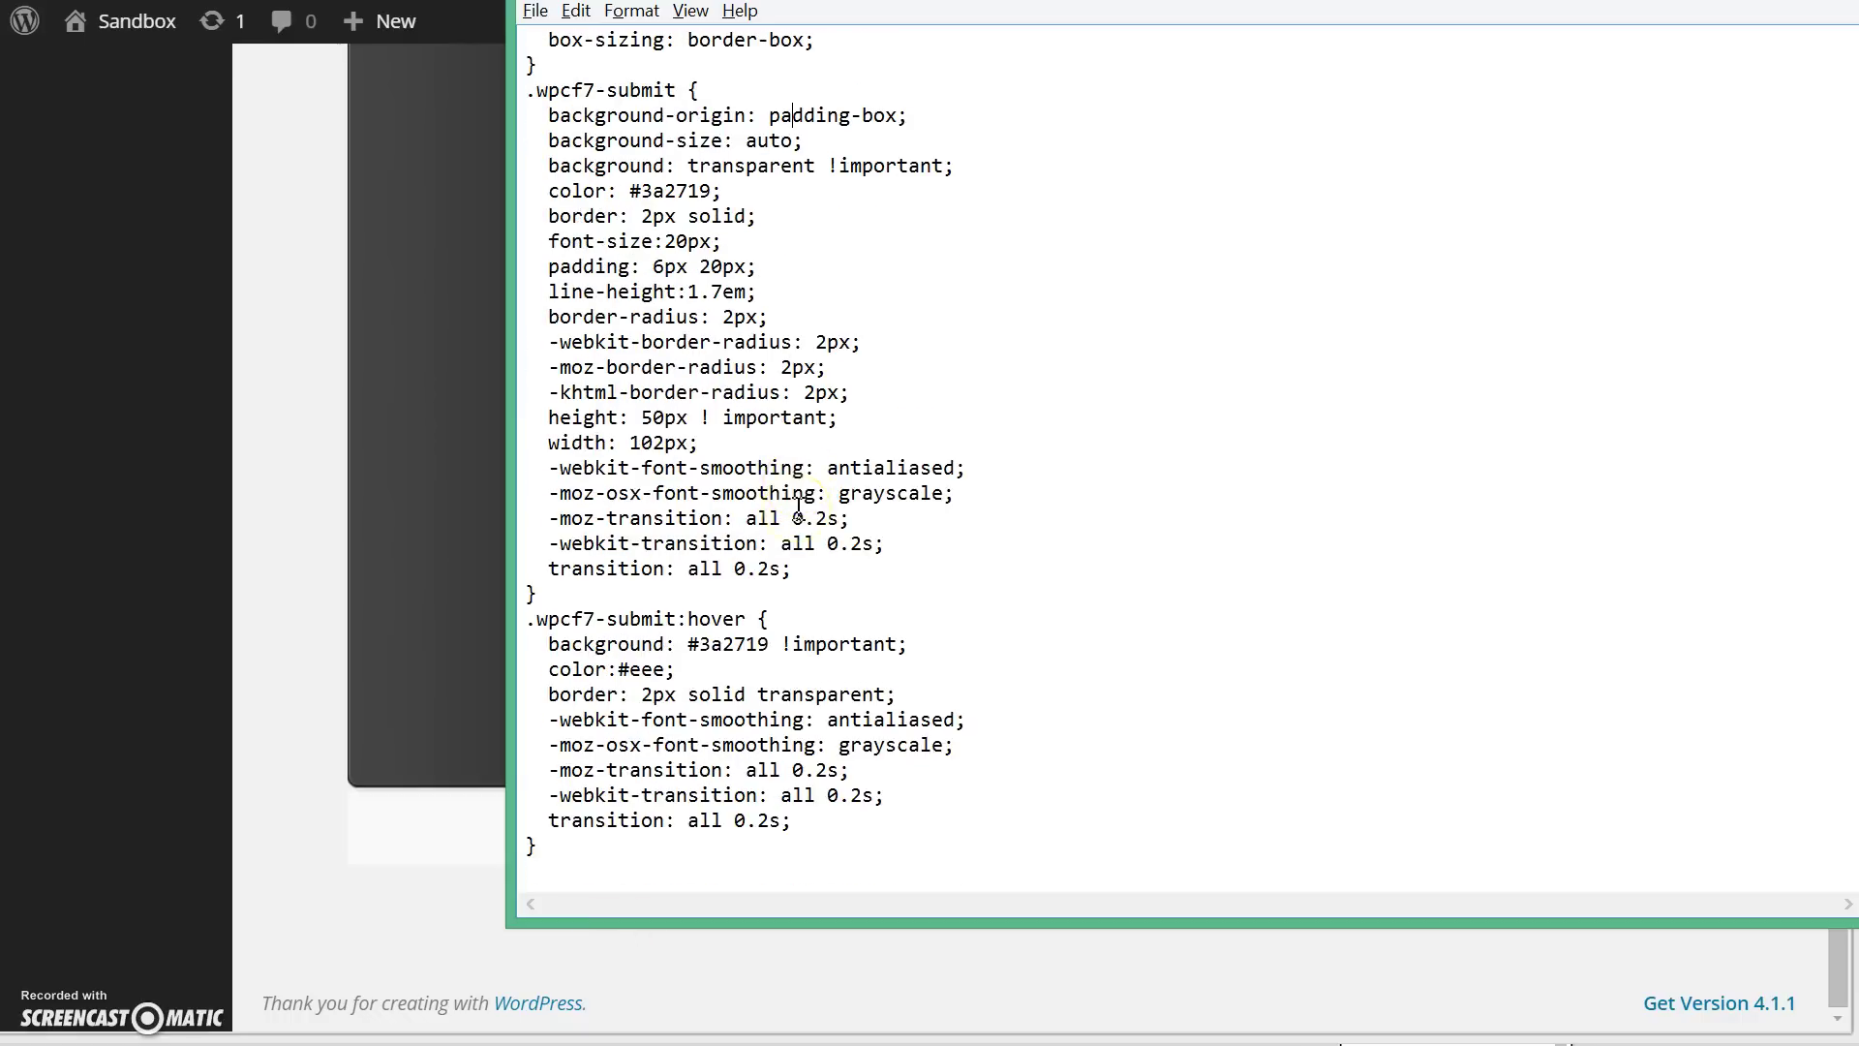
scroll(629, 735, up, 5)
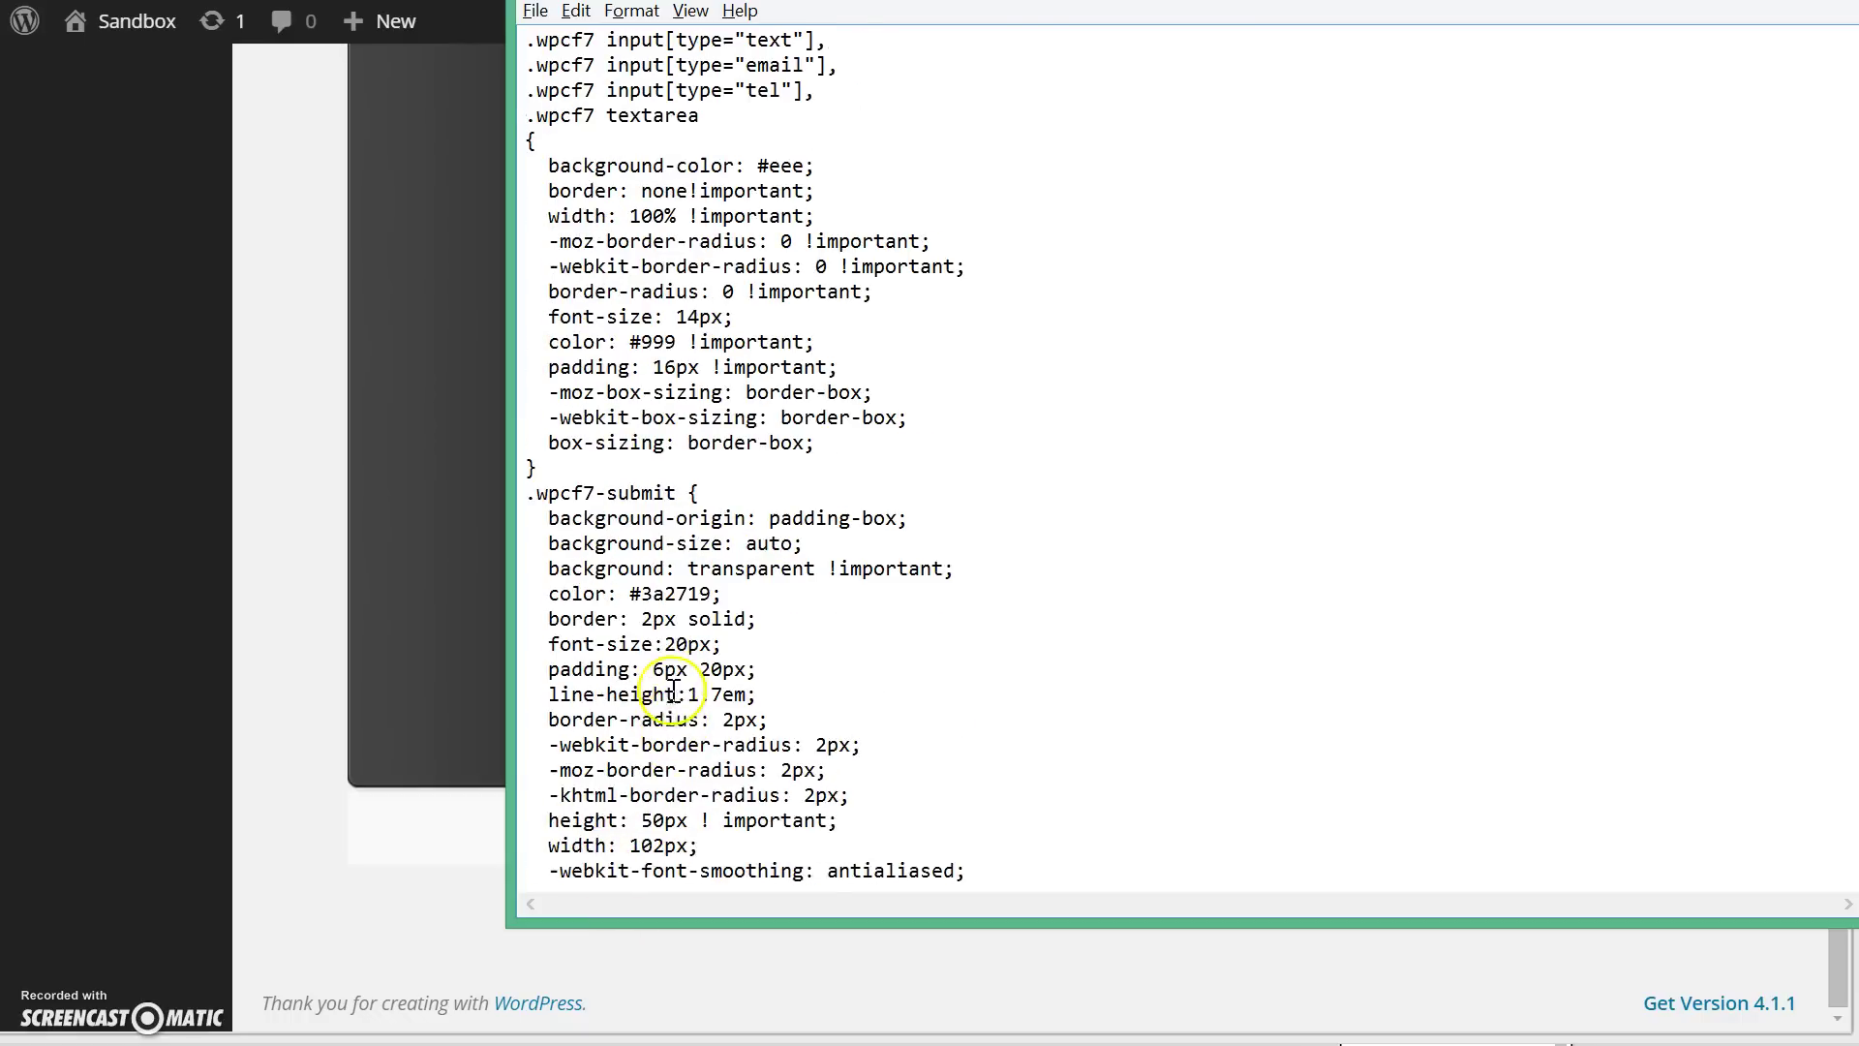
key(ctrl+a)
right_click(535, 46)
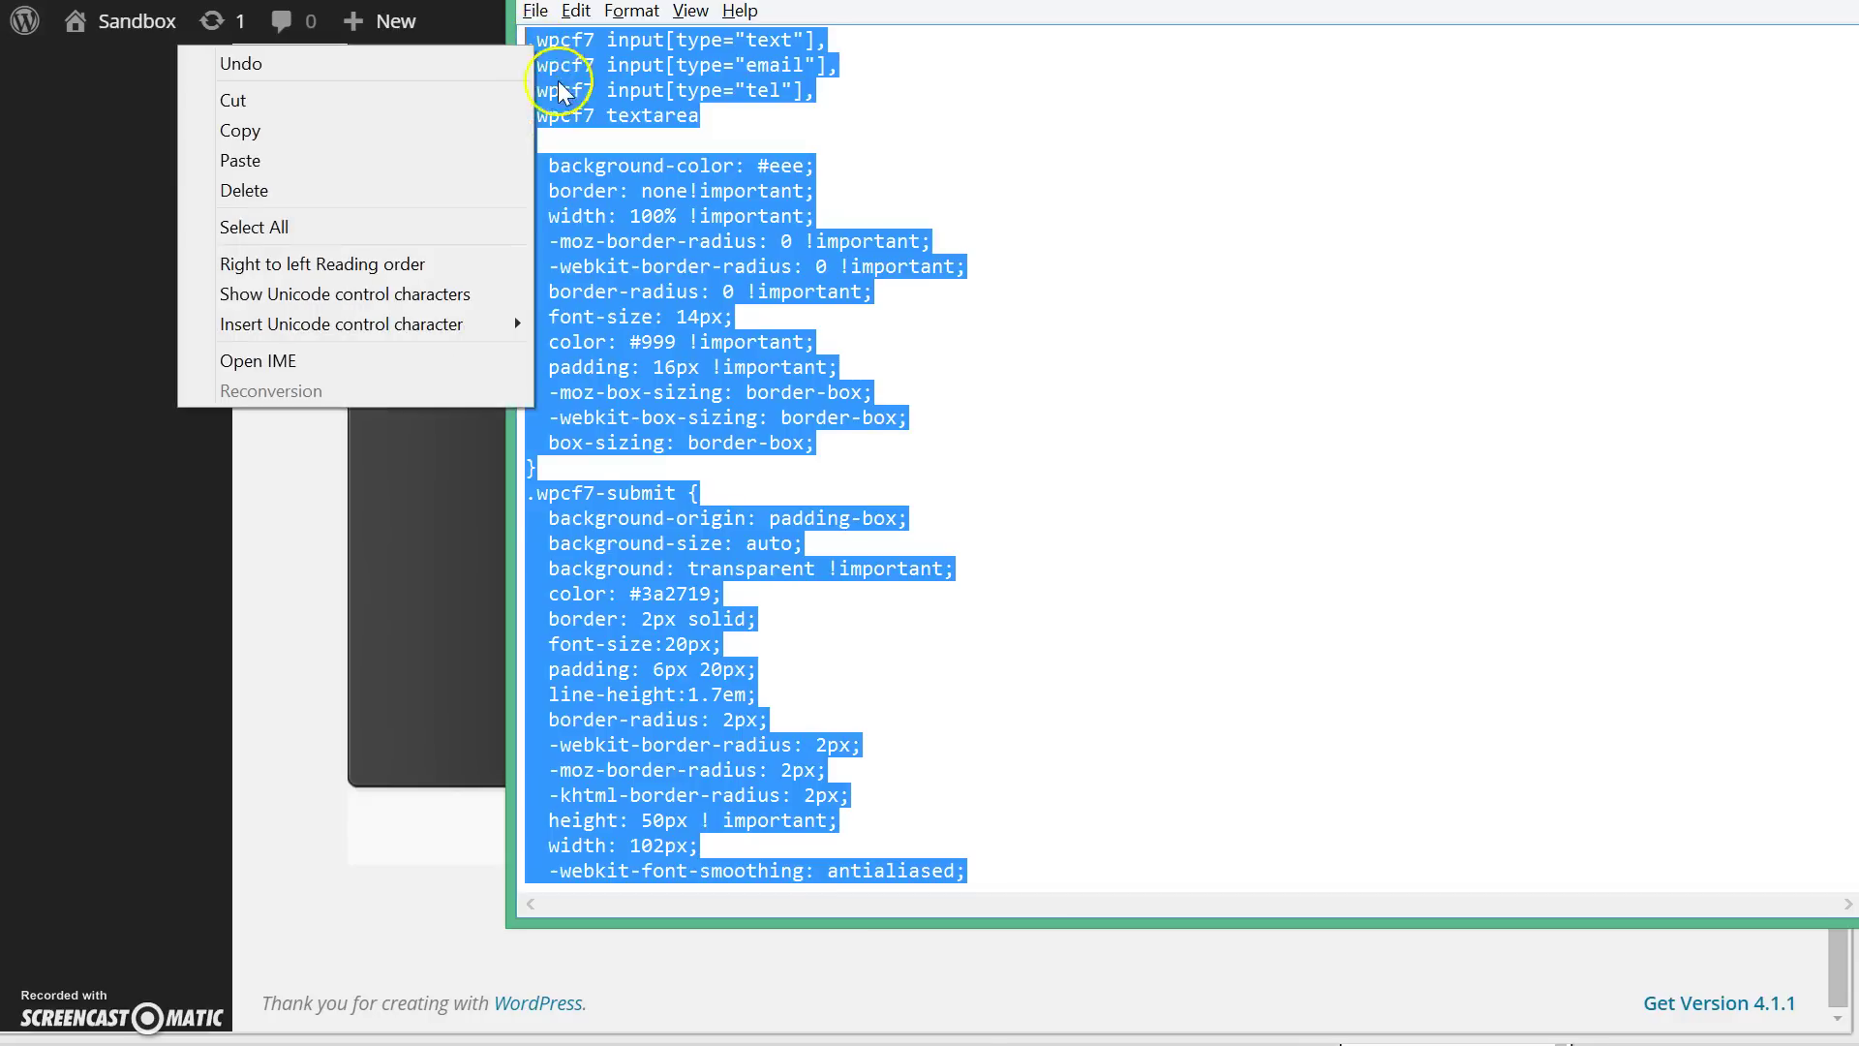
click(475, 130)
- Switch back to the browser, paste the copied CSS into the Custom CSS field, and save the theme options
key(alt+Tab)
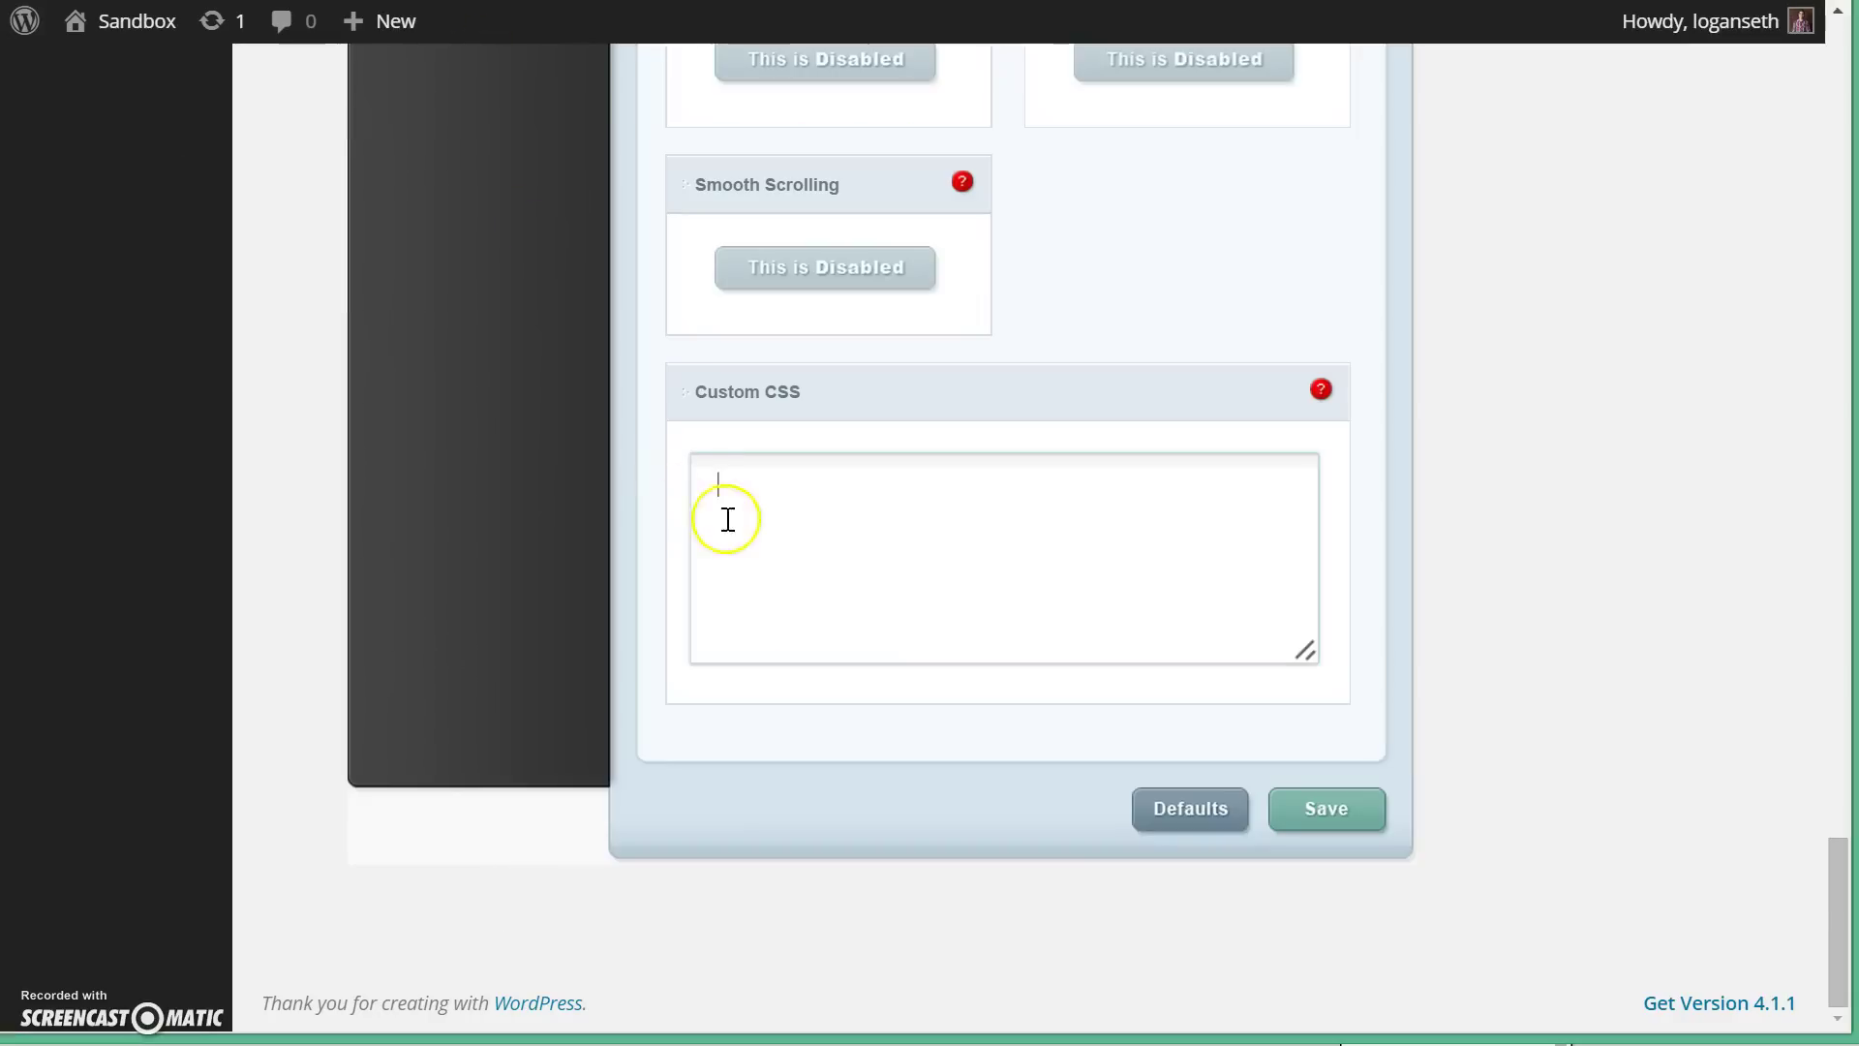
click(763, 477)
right_click(764, 477)
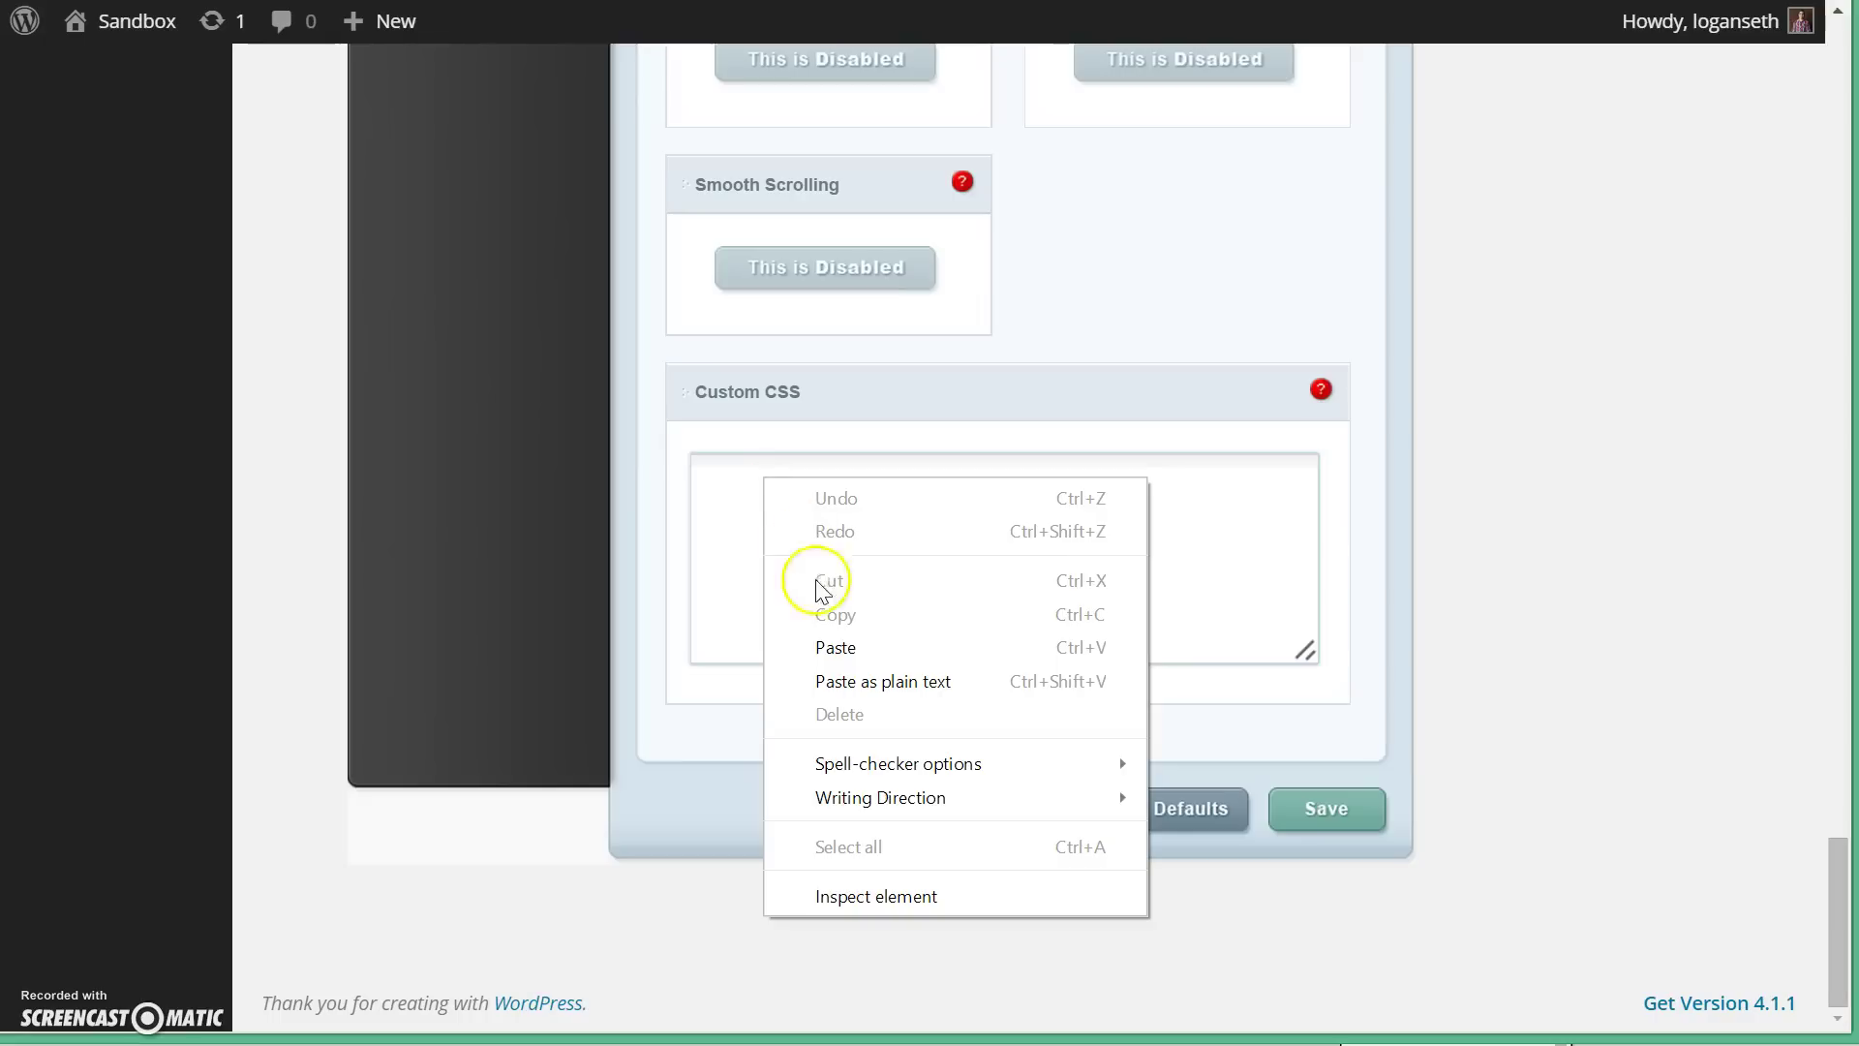
click(837, 646)
click(1317, 811)
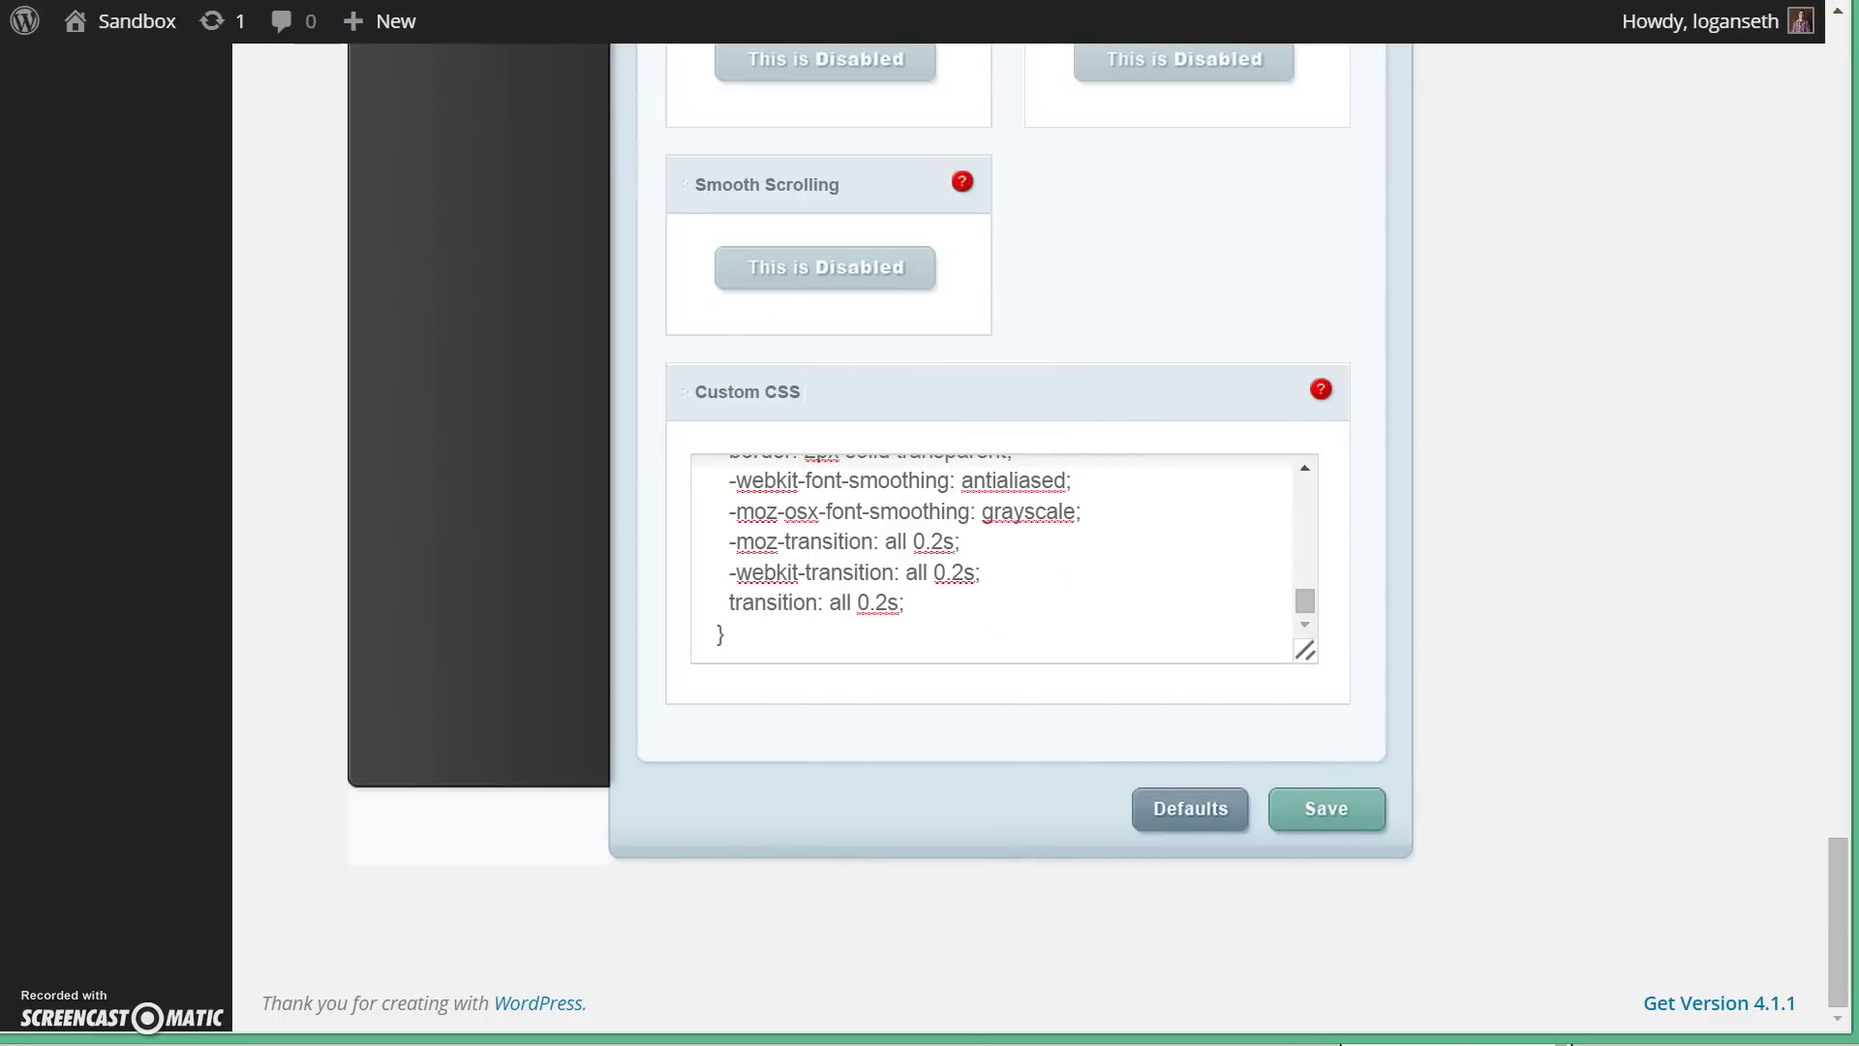
- Open the localhost site in a new browser tab to check the front end
key(F5)
text(local)
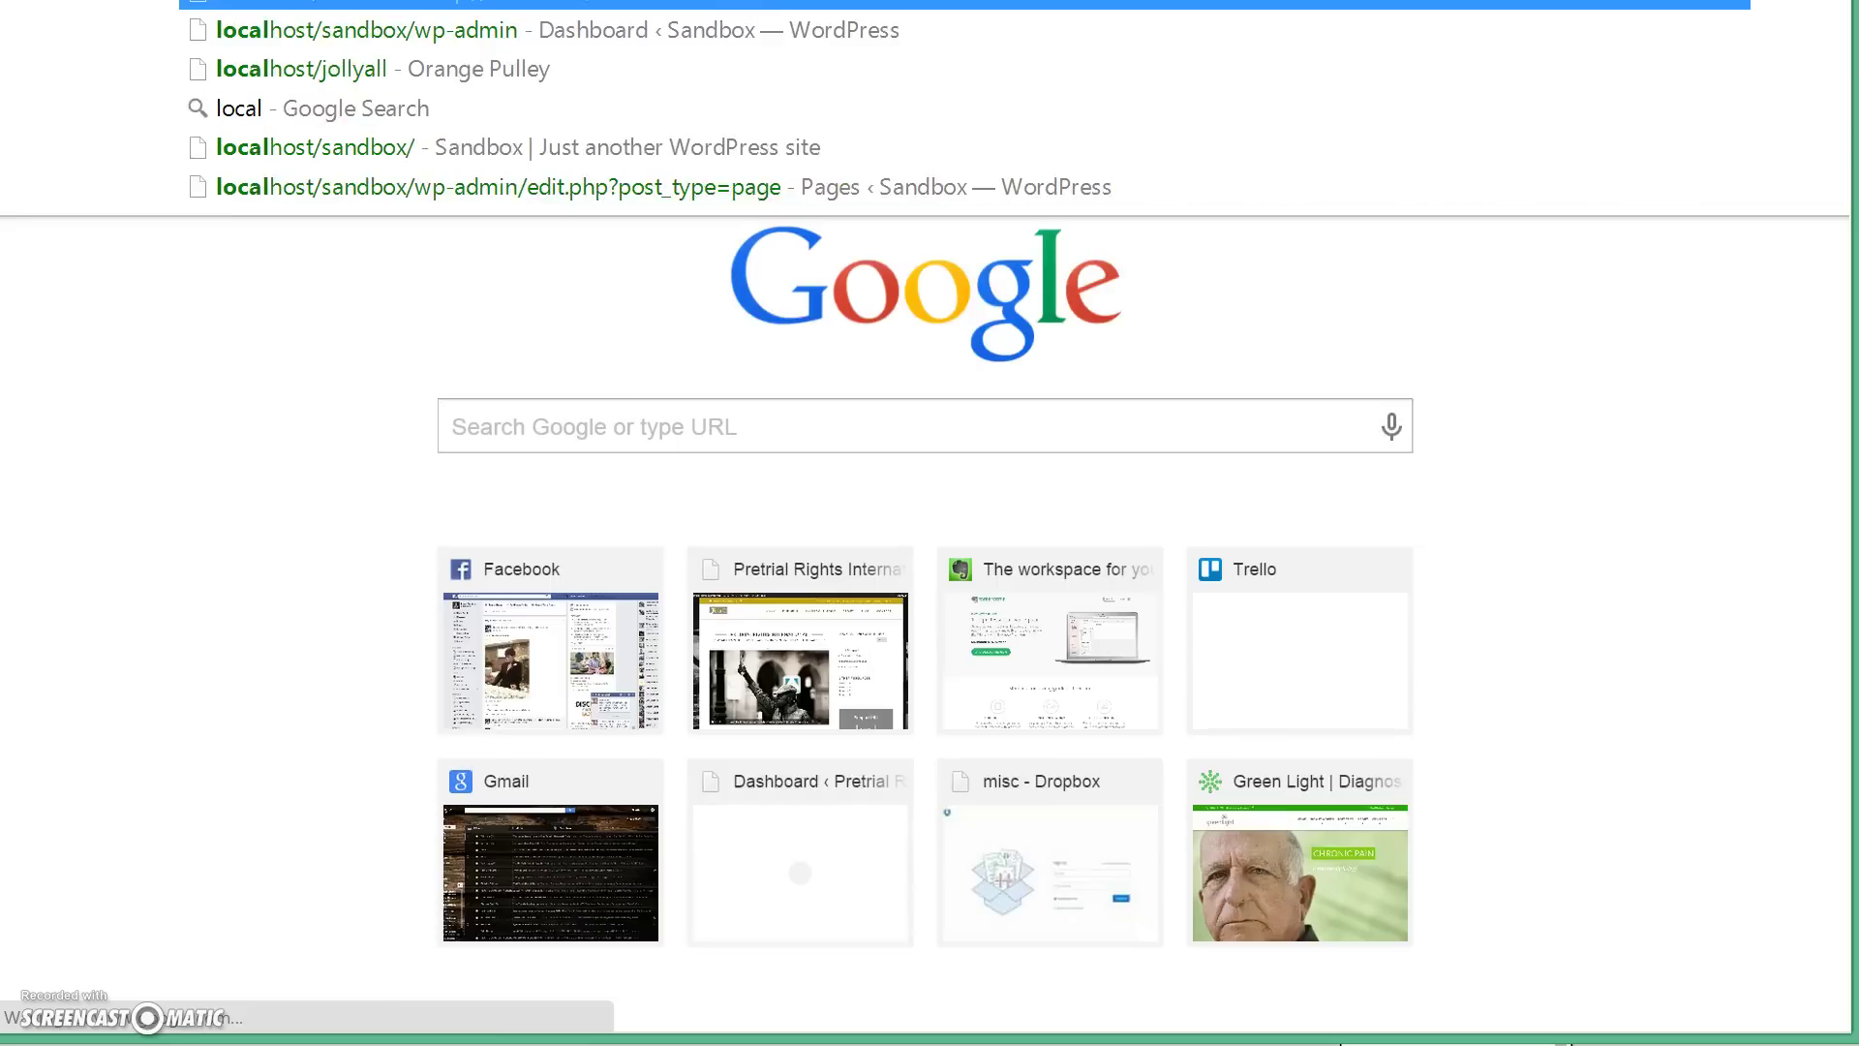
key(Return)
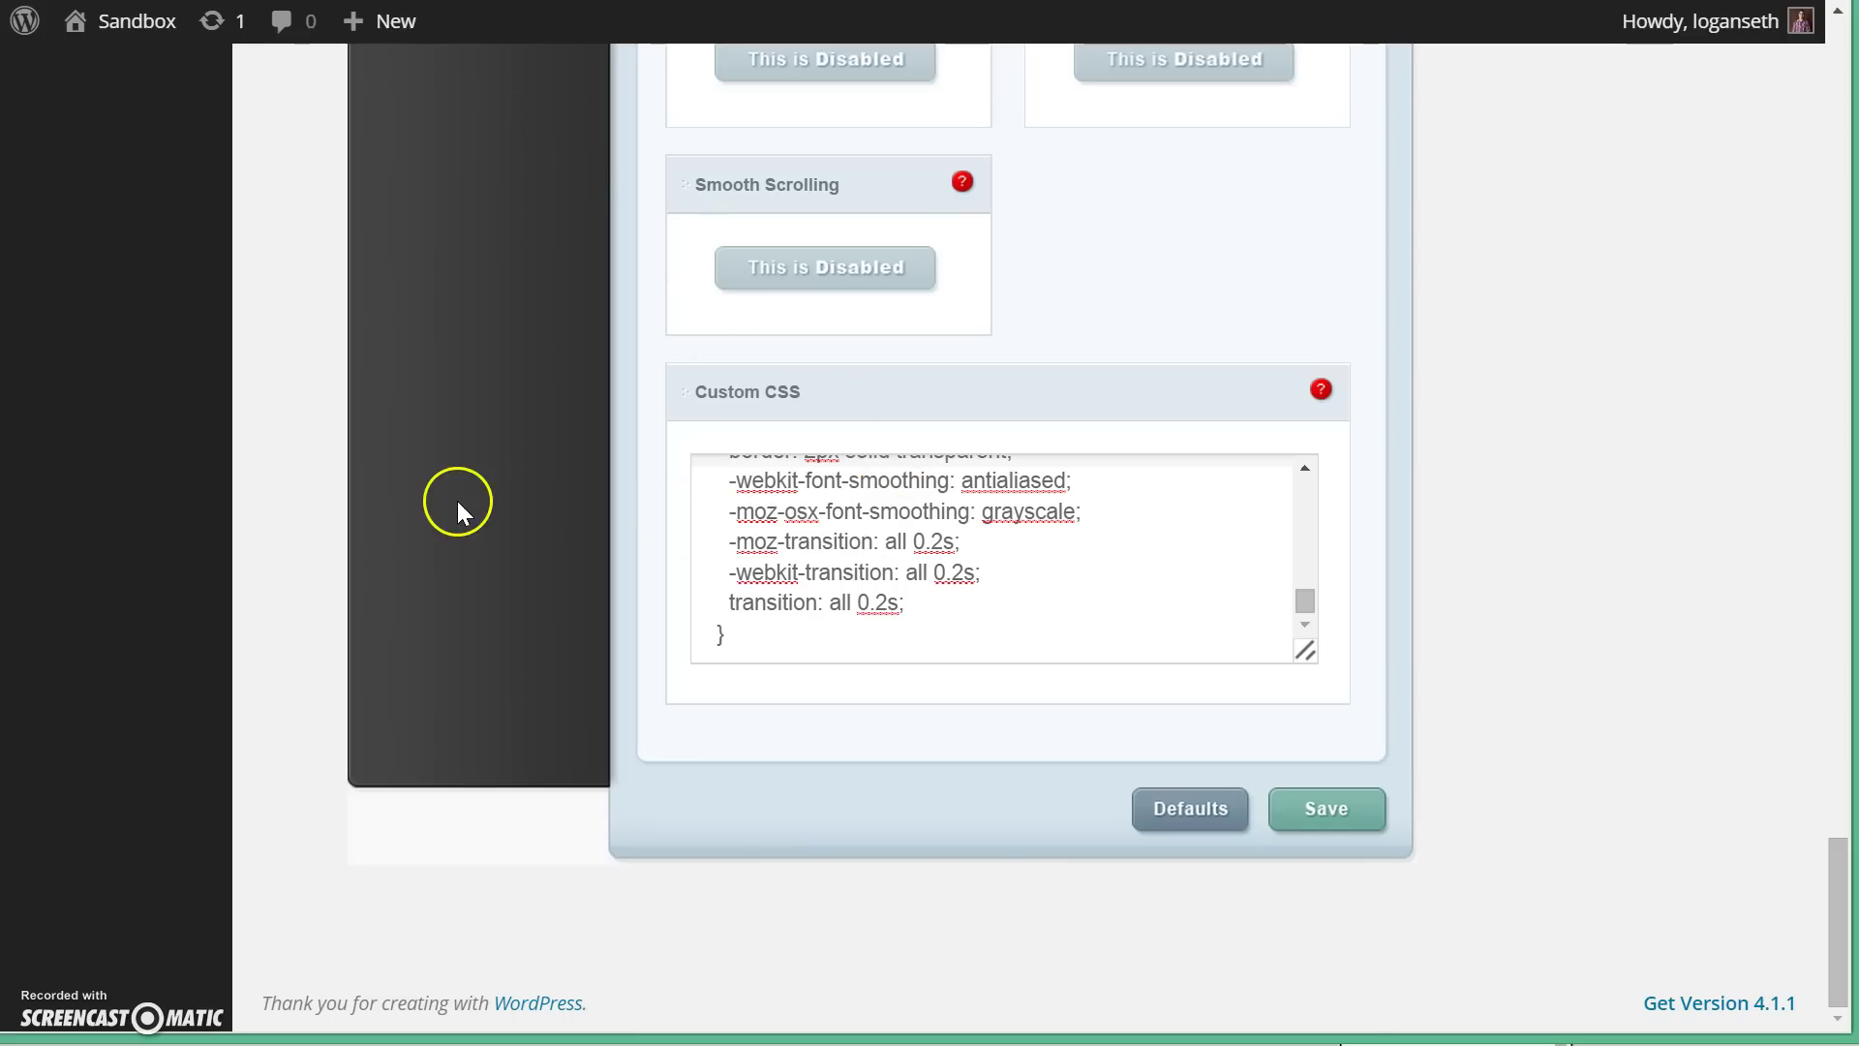
- Set the static front page to Landing in the theme customizer and save the change
scroll(453, 488, up, 10)
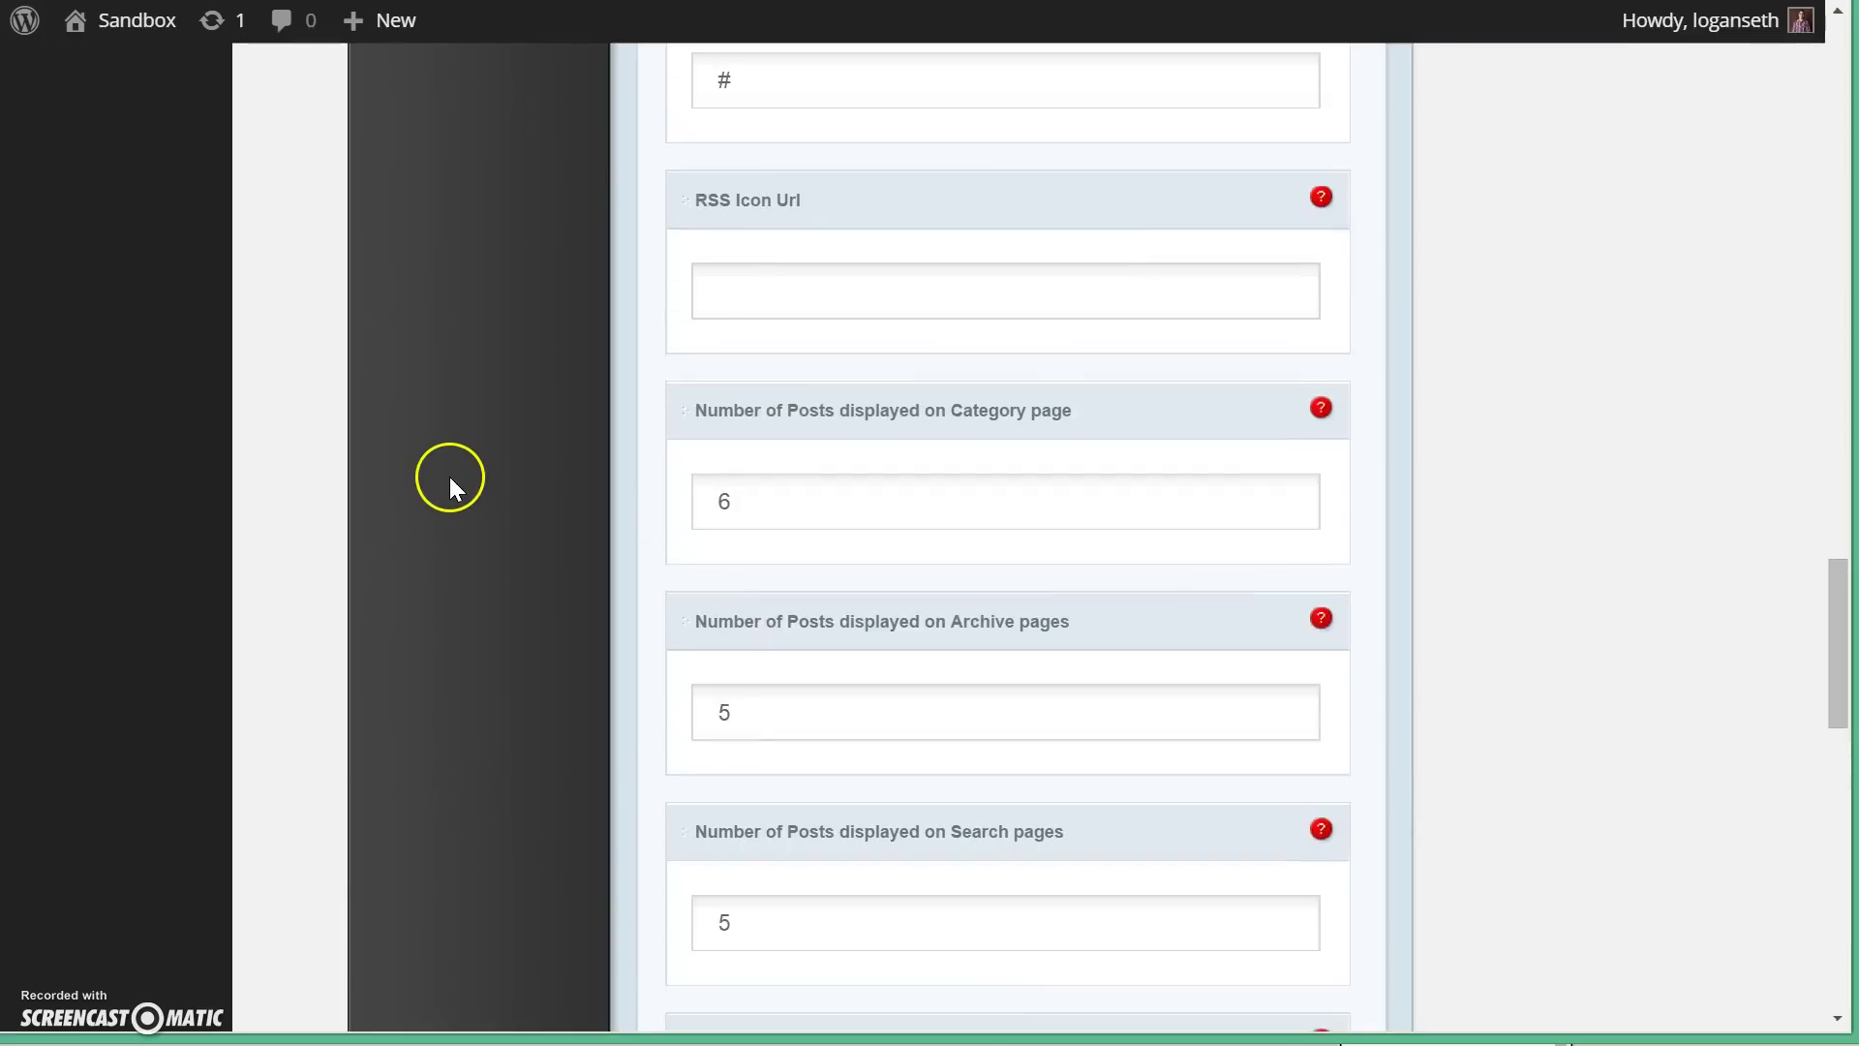
scroll(449, 477, up, 15)
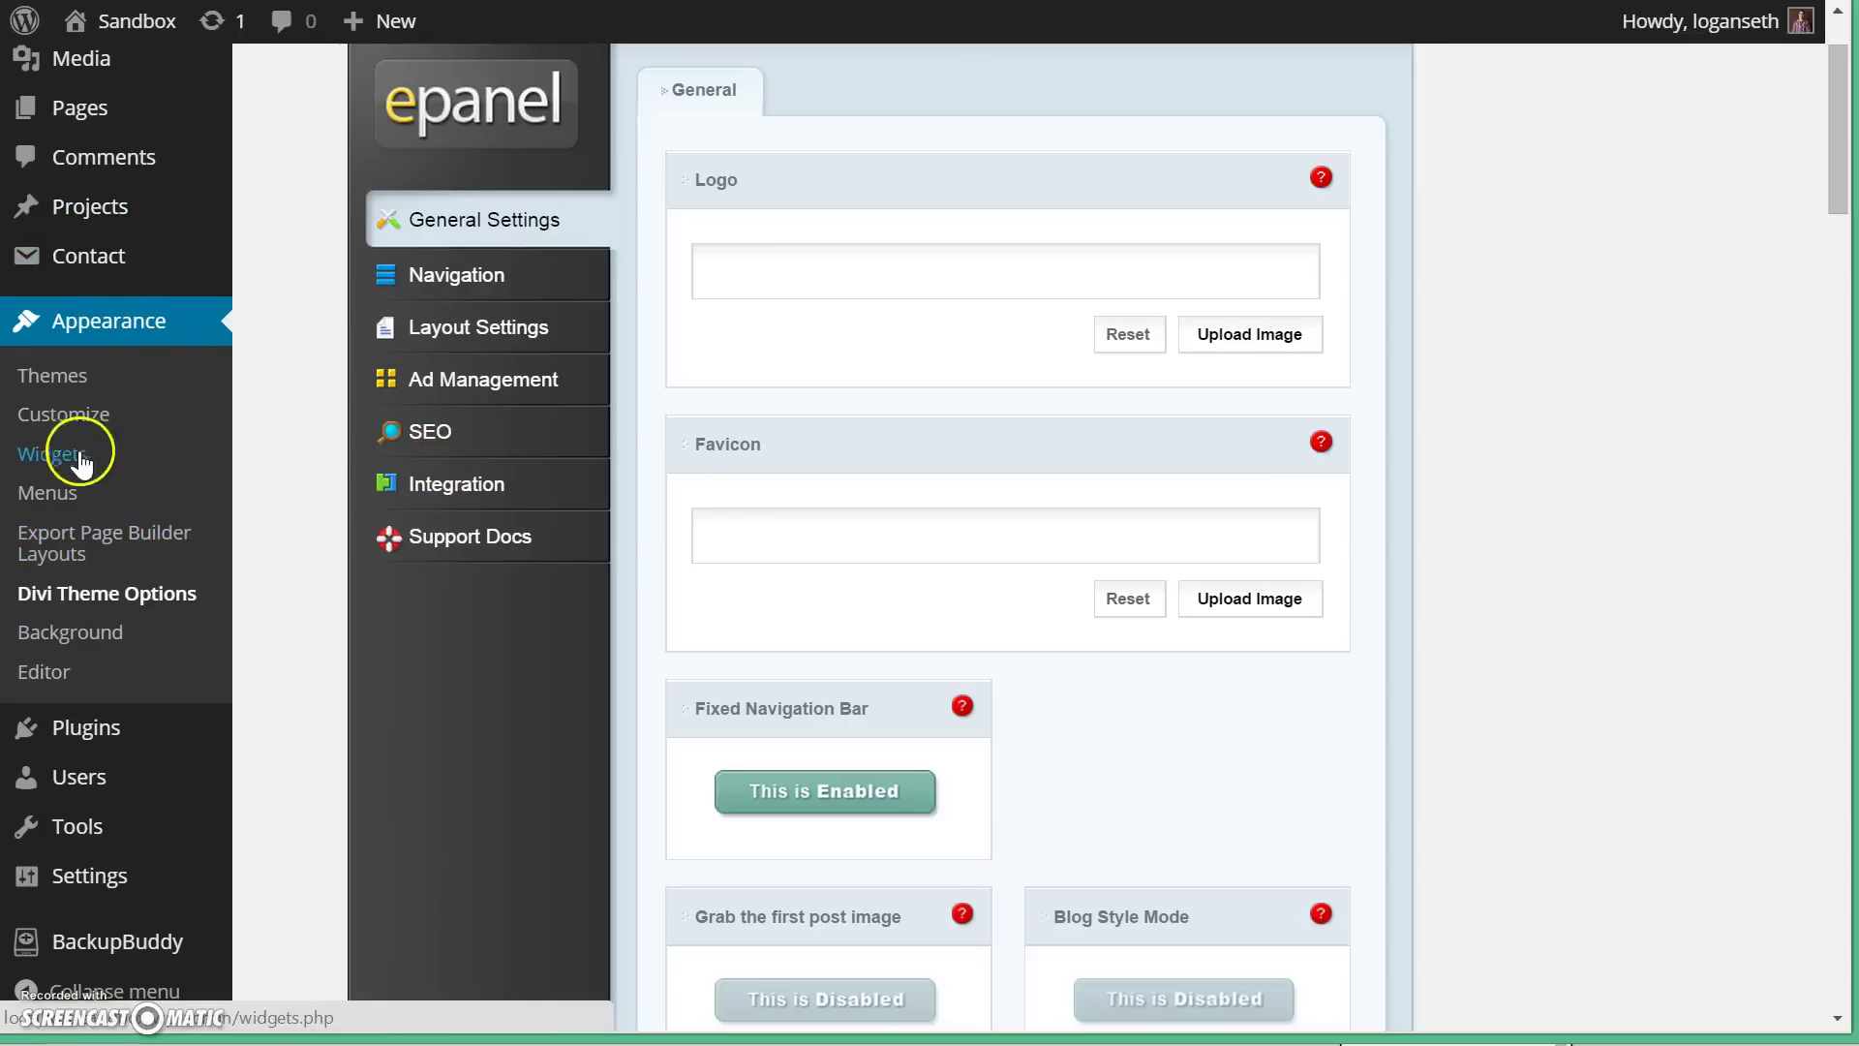
click(68, 423)
click(65, 416)
click(282, 643)
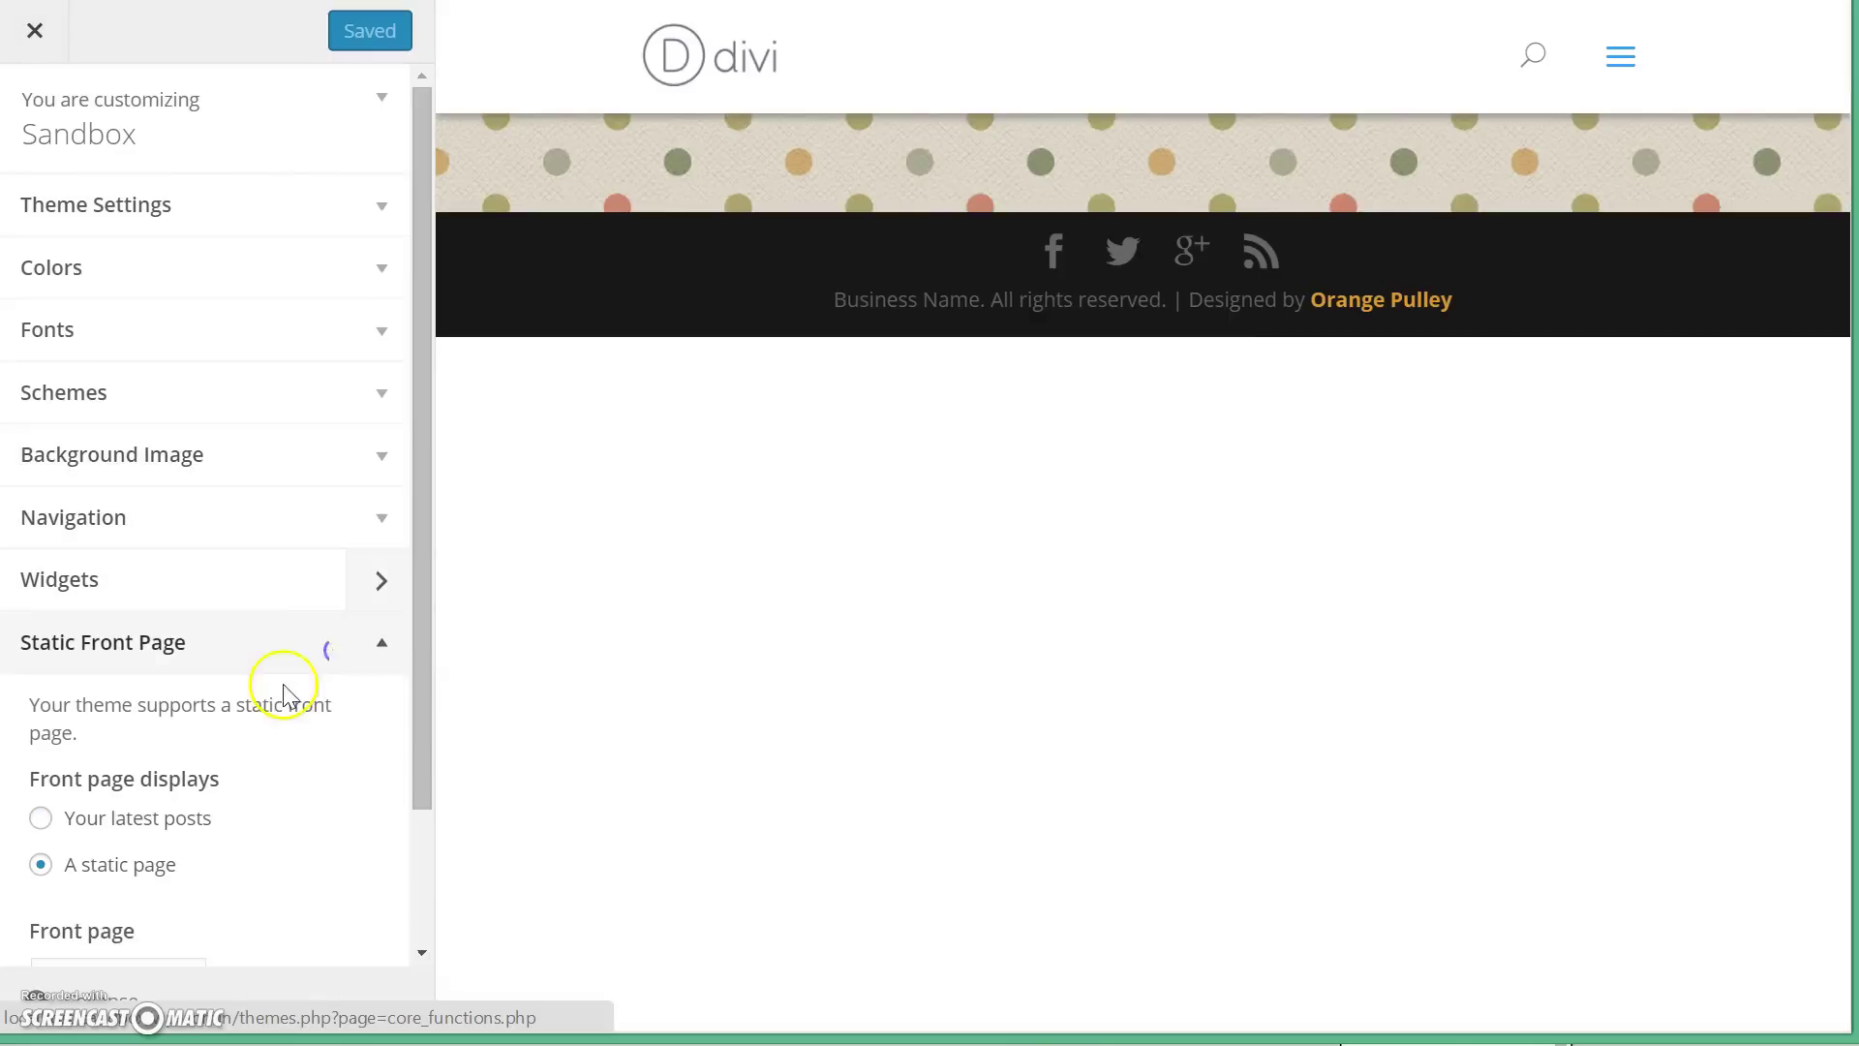
scroll(106, 862, down, 2)
click(120, 818)
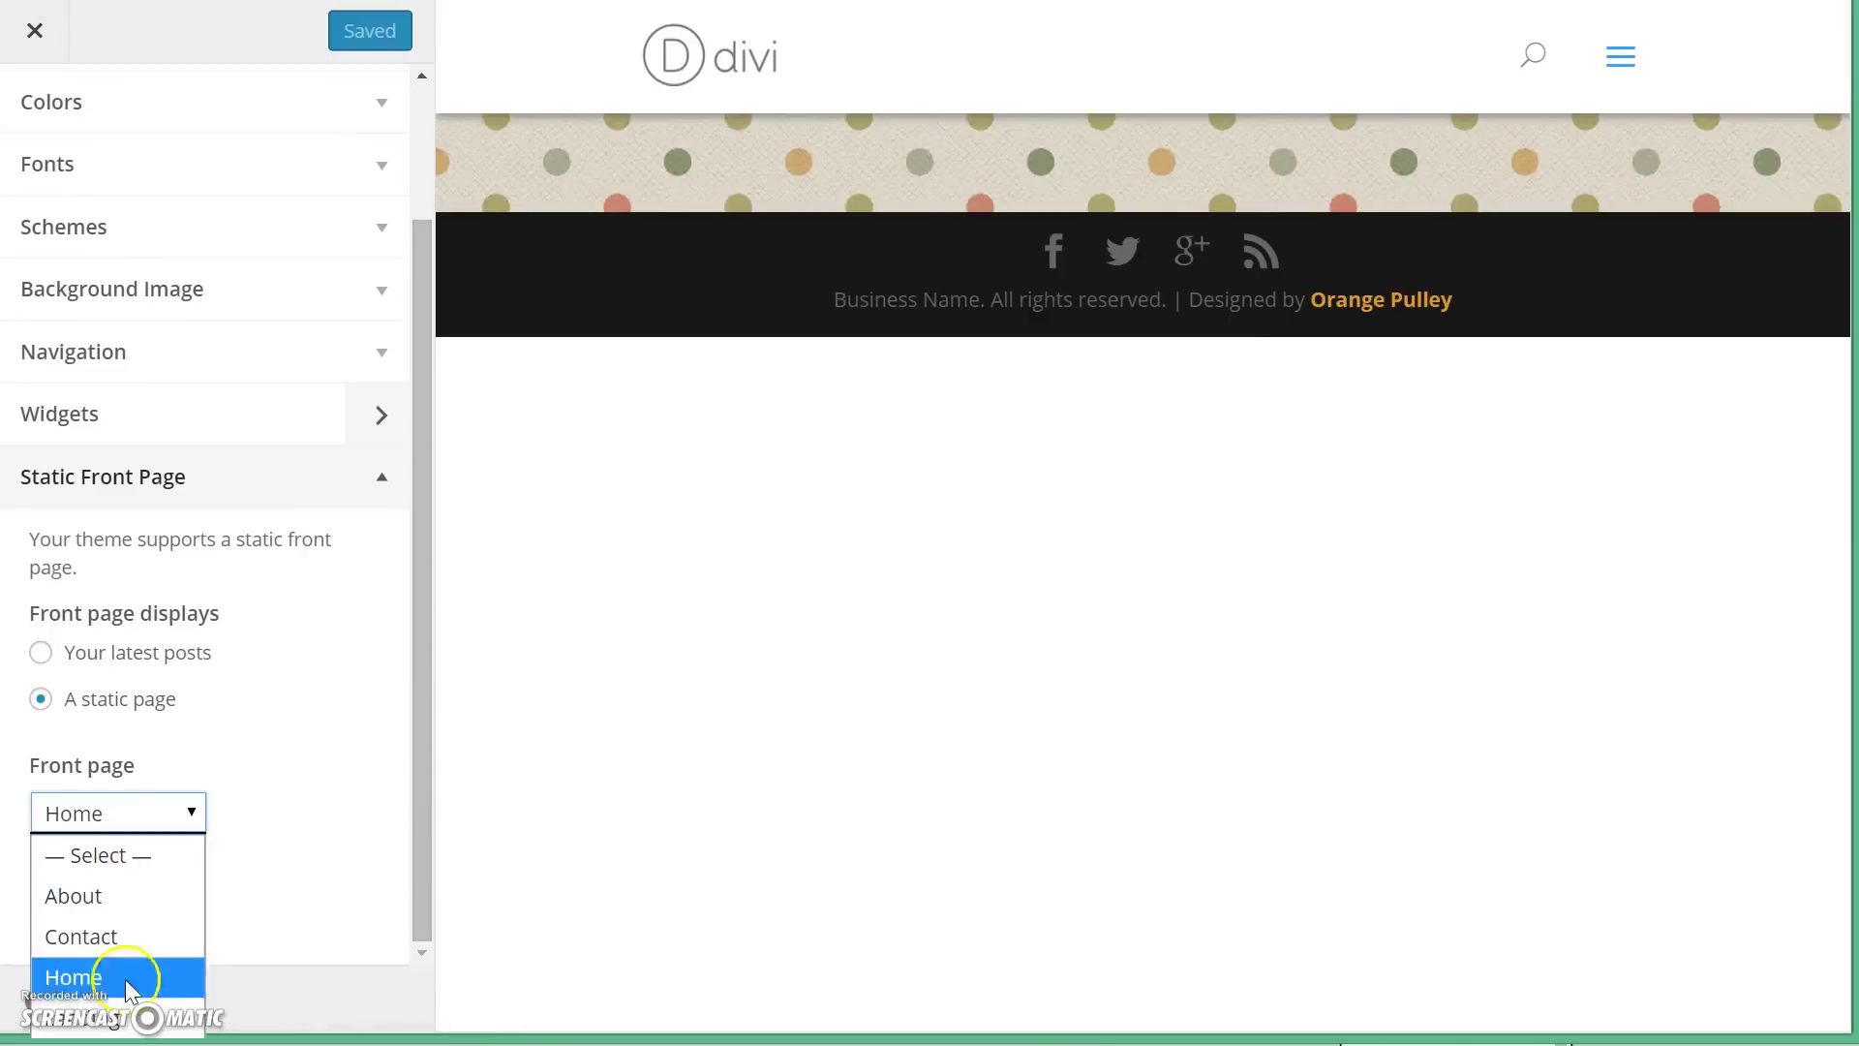
click(124, 1017)
click(356, 47)
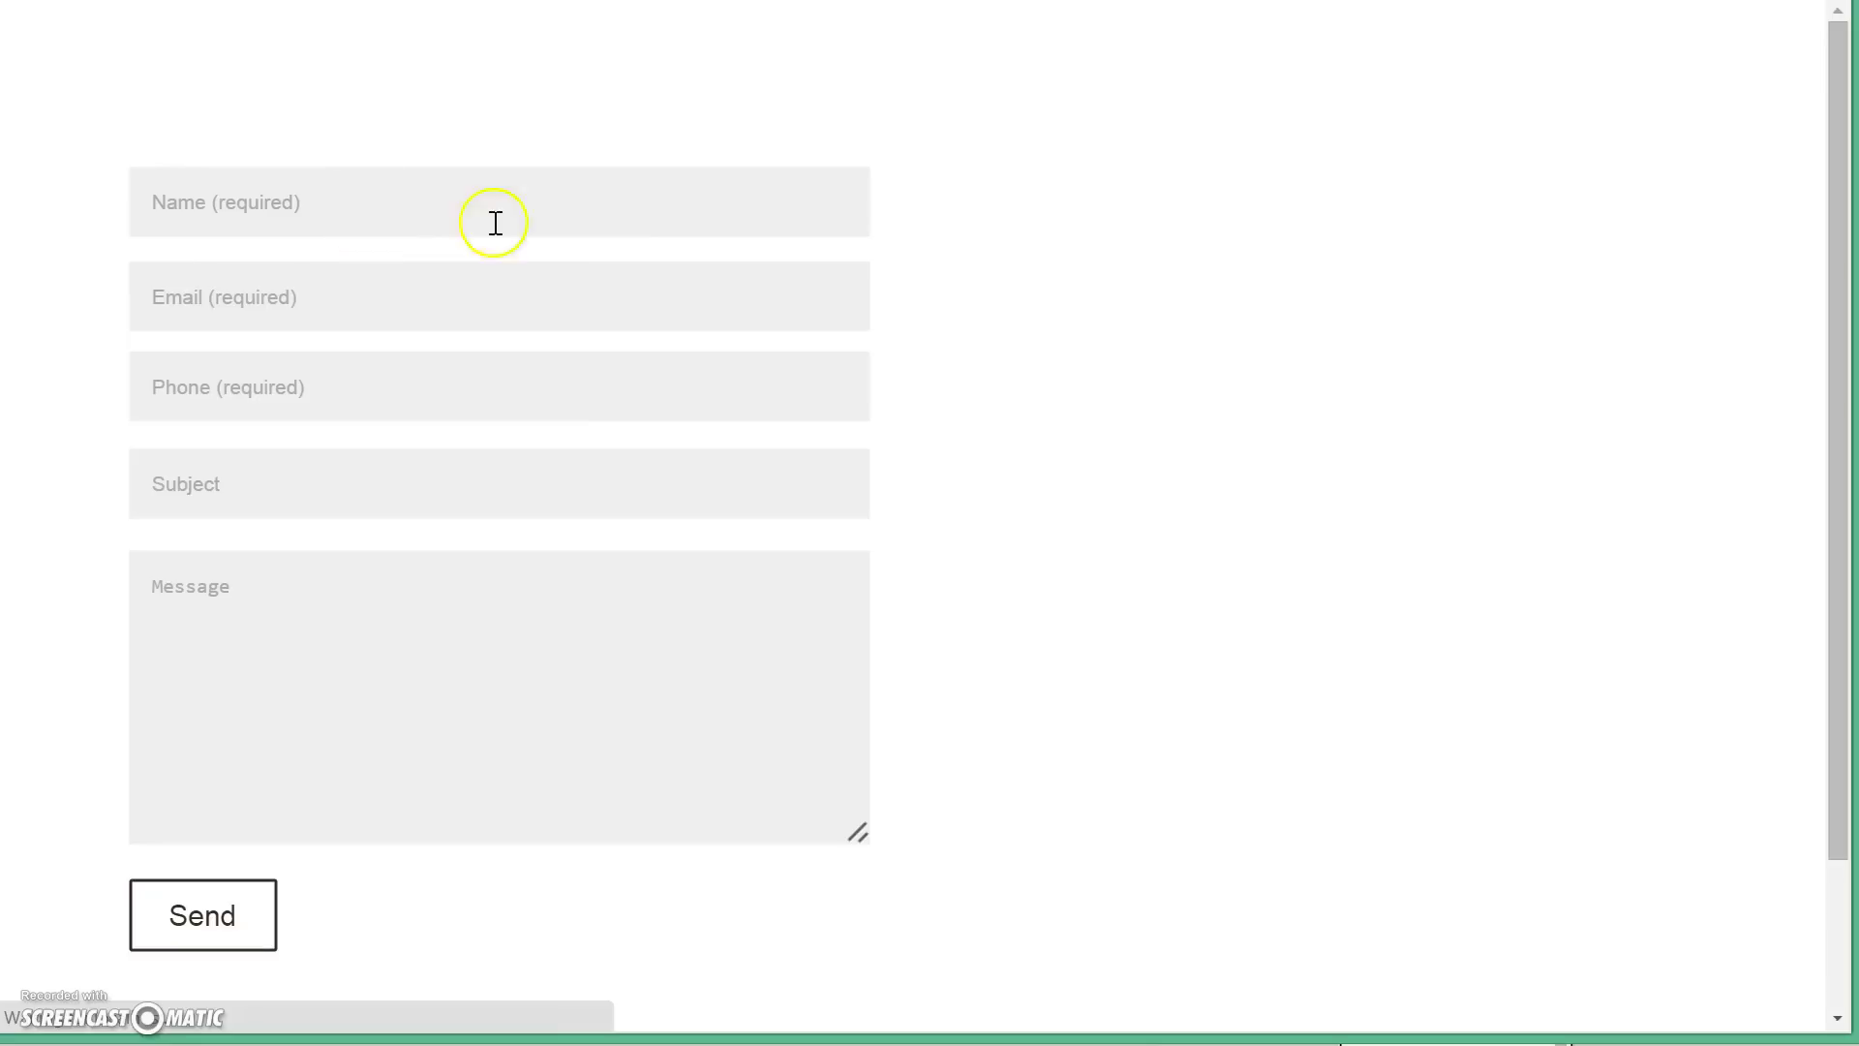
- Check the styled contact form's input fields and Send button on the published page
click(498, 202)
click(439, 298)
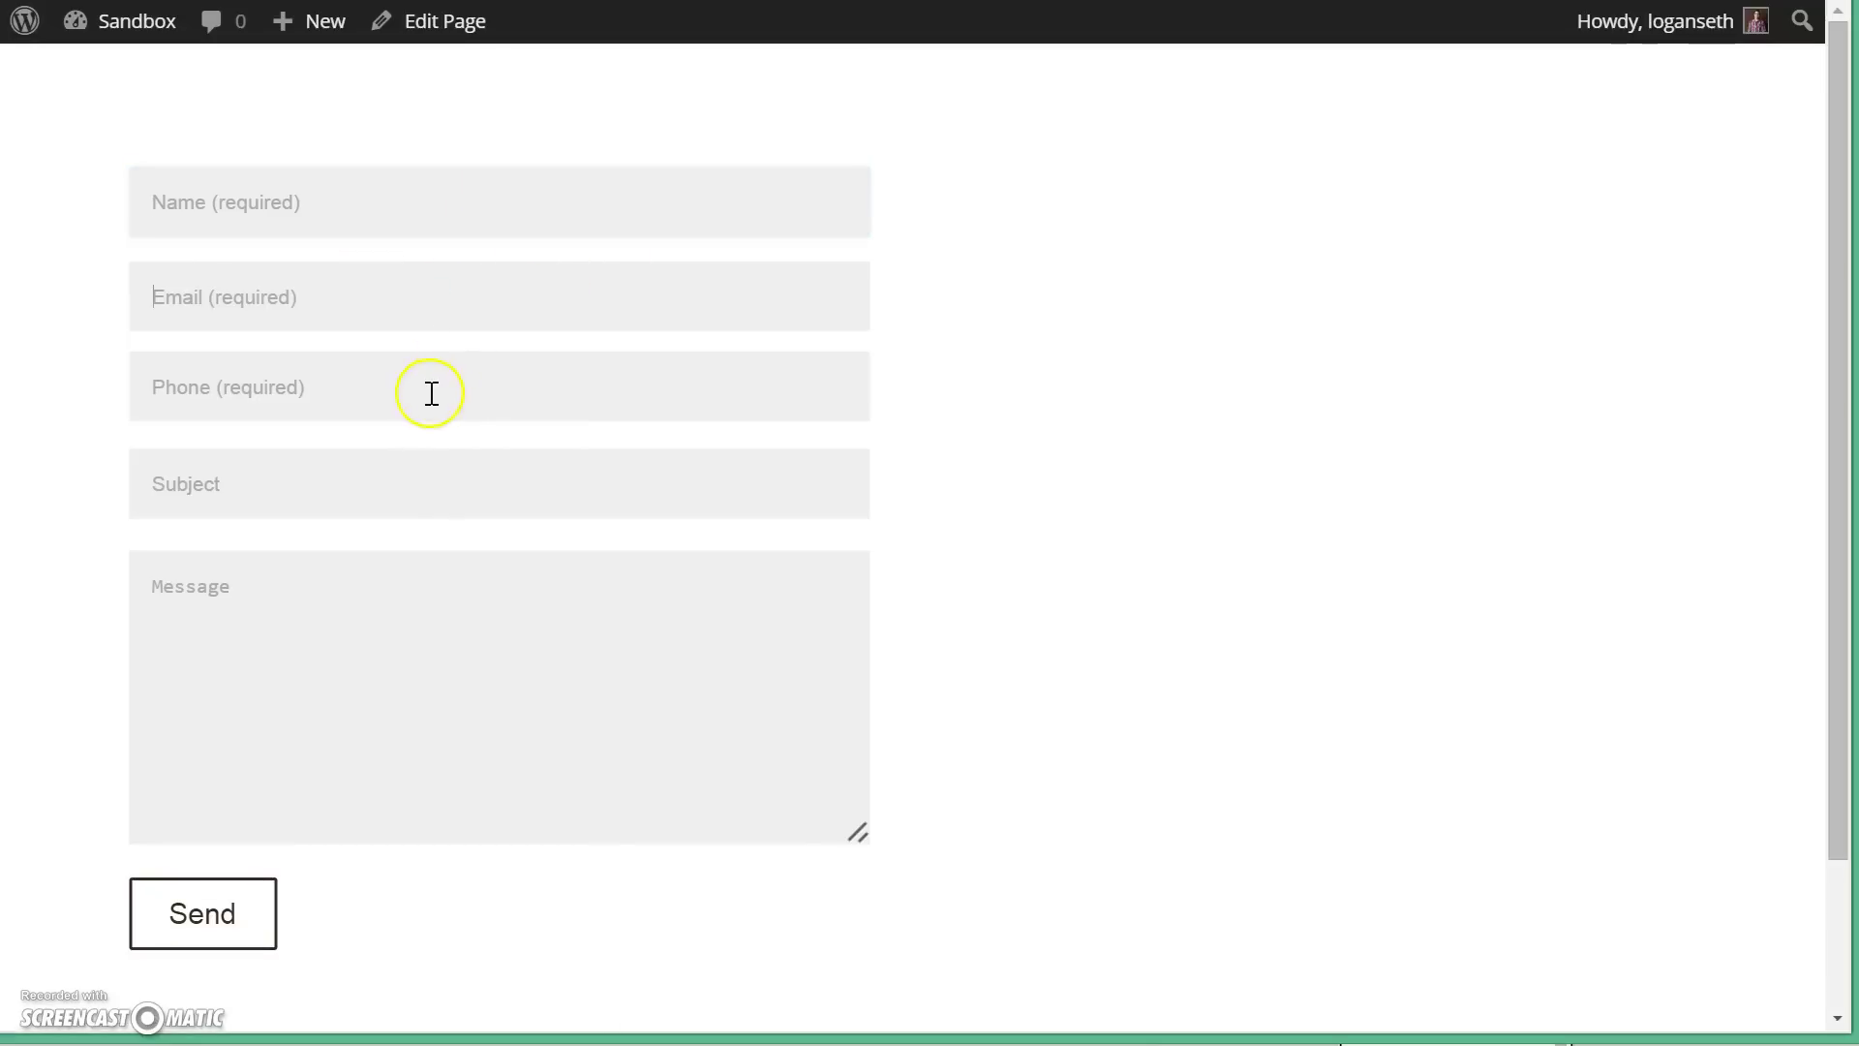
click(395, 472)
click(357, 614)
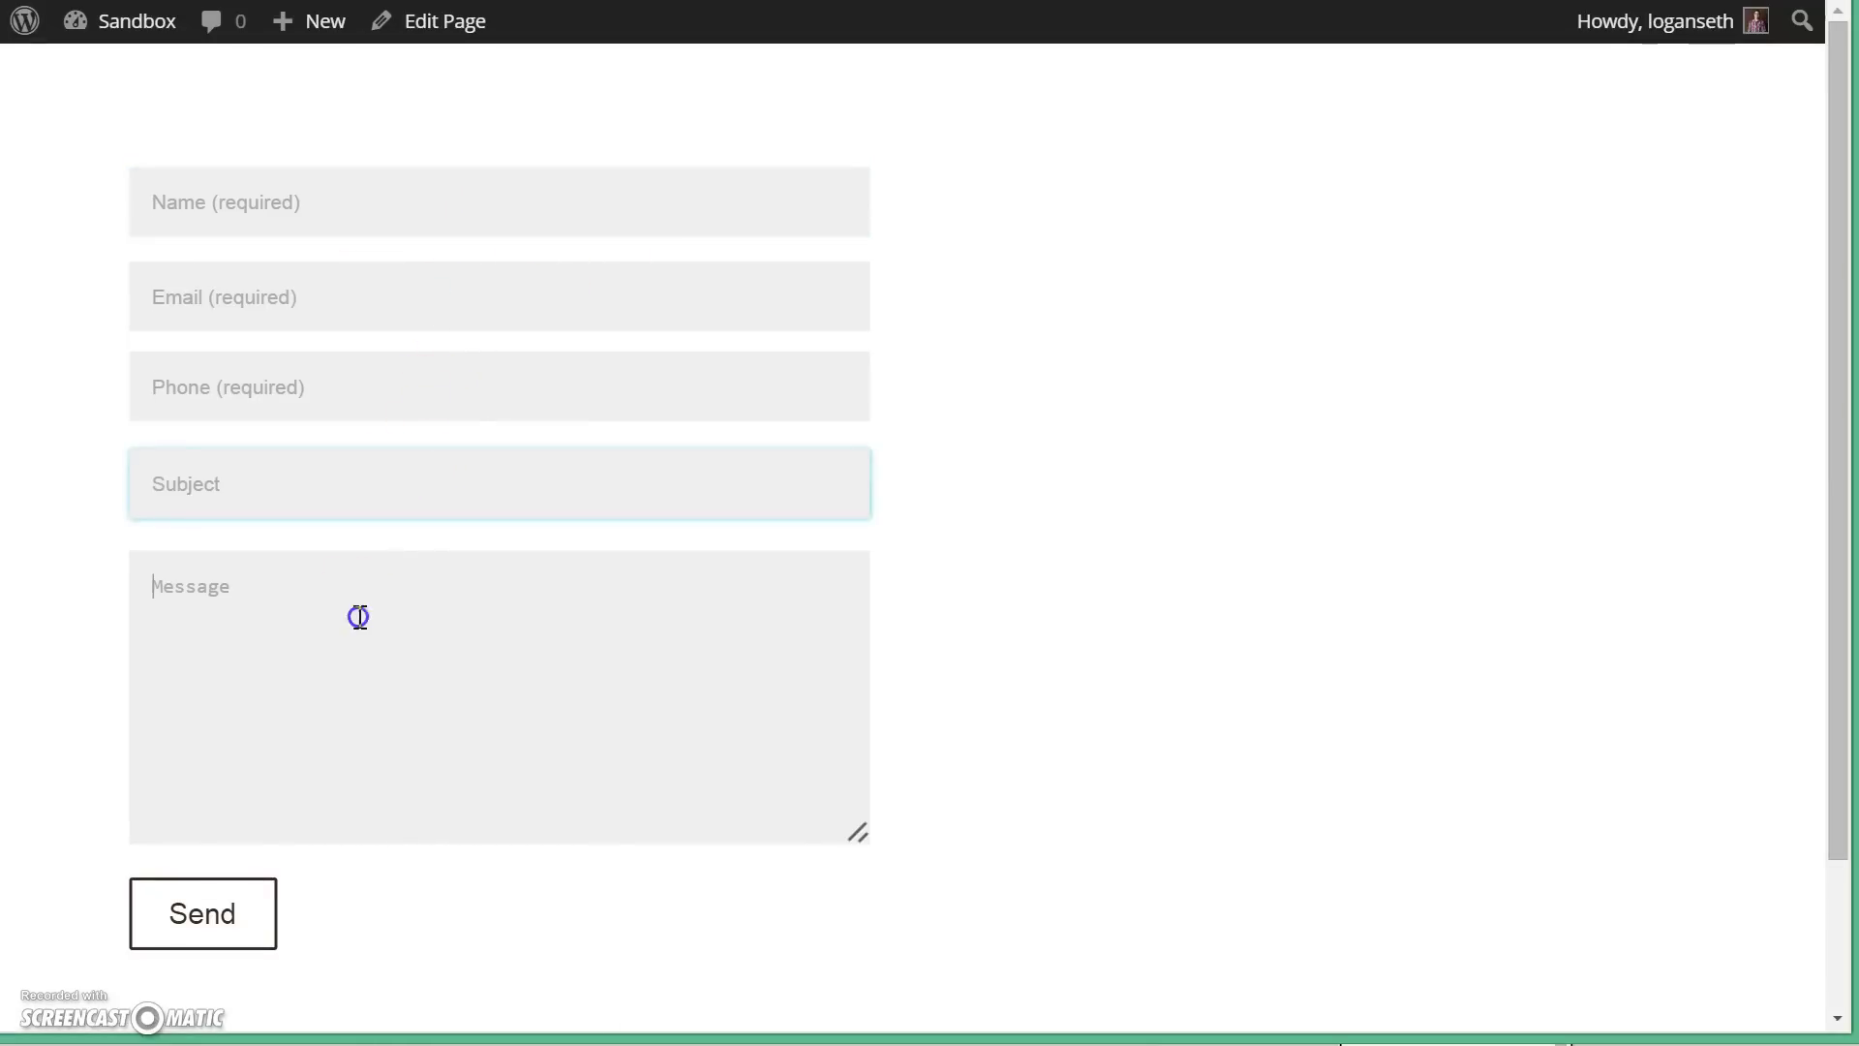
click(246, 908)
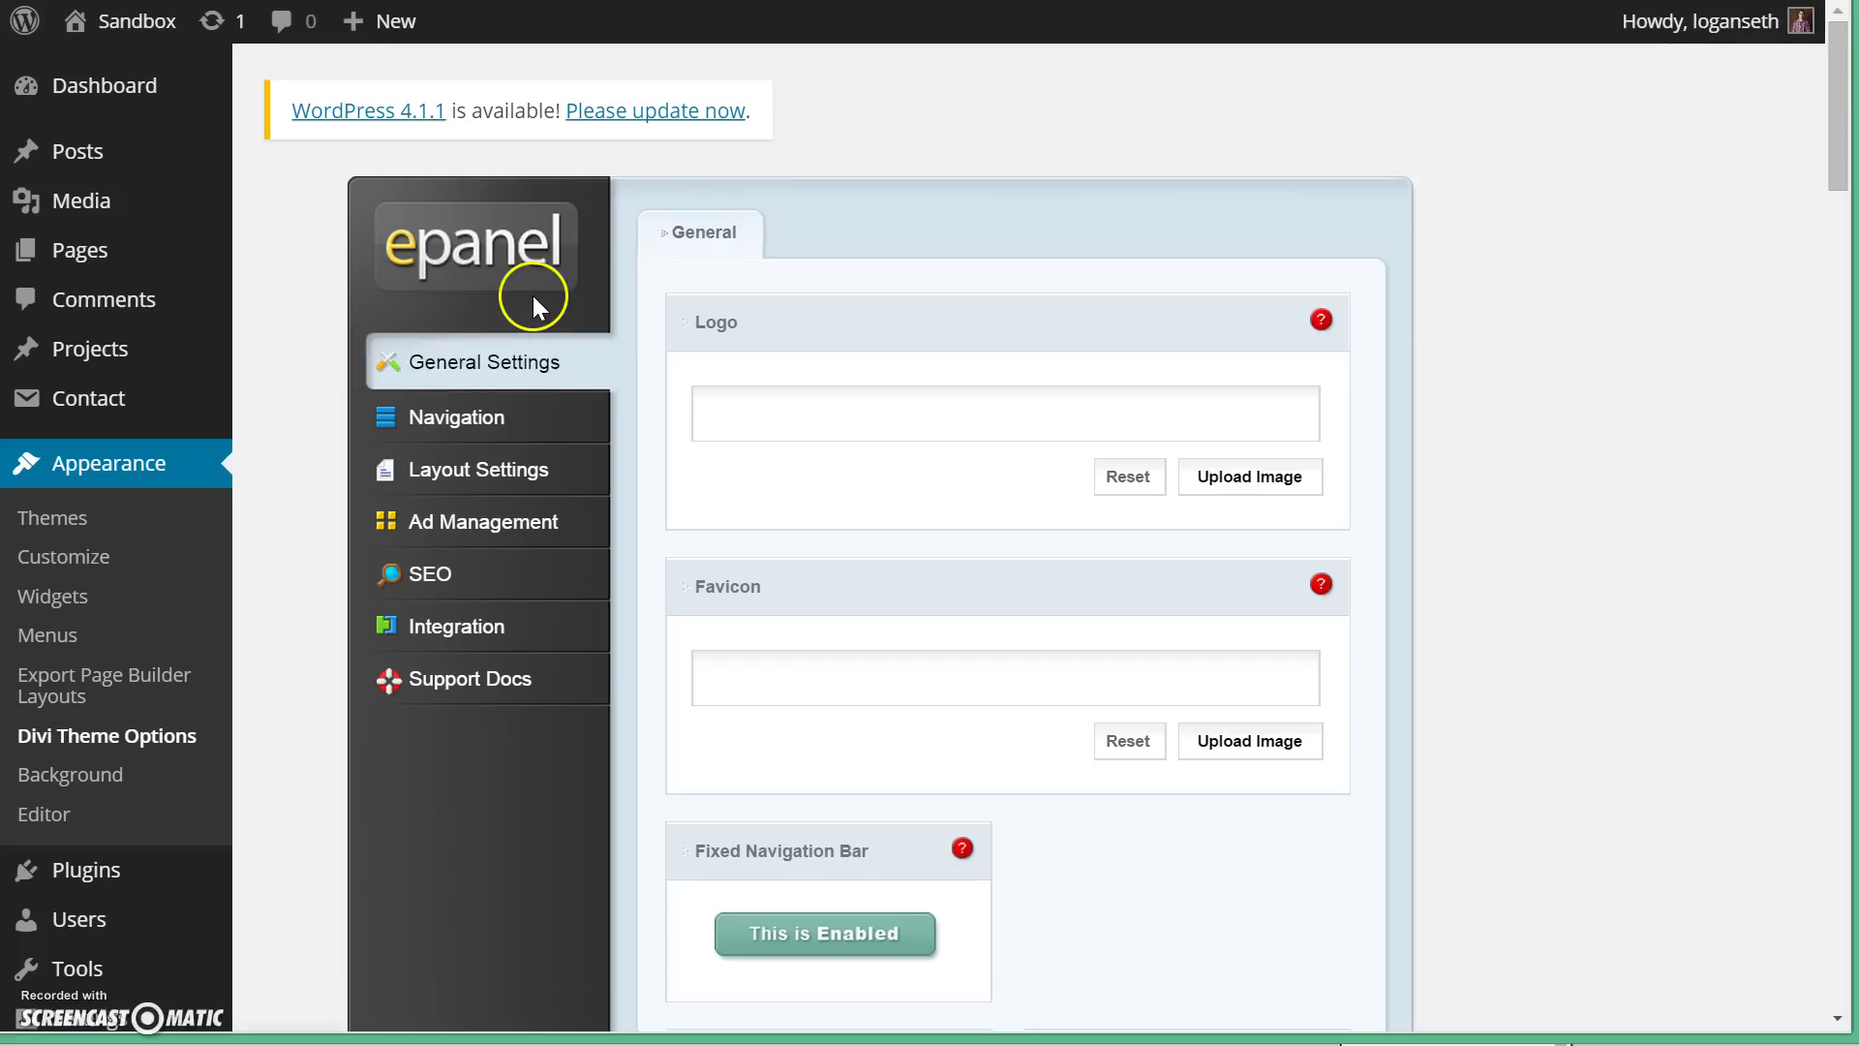
- Open Contact form 1 for editing from the list of contact forms
scroll(72, 814, down, 3)
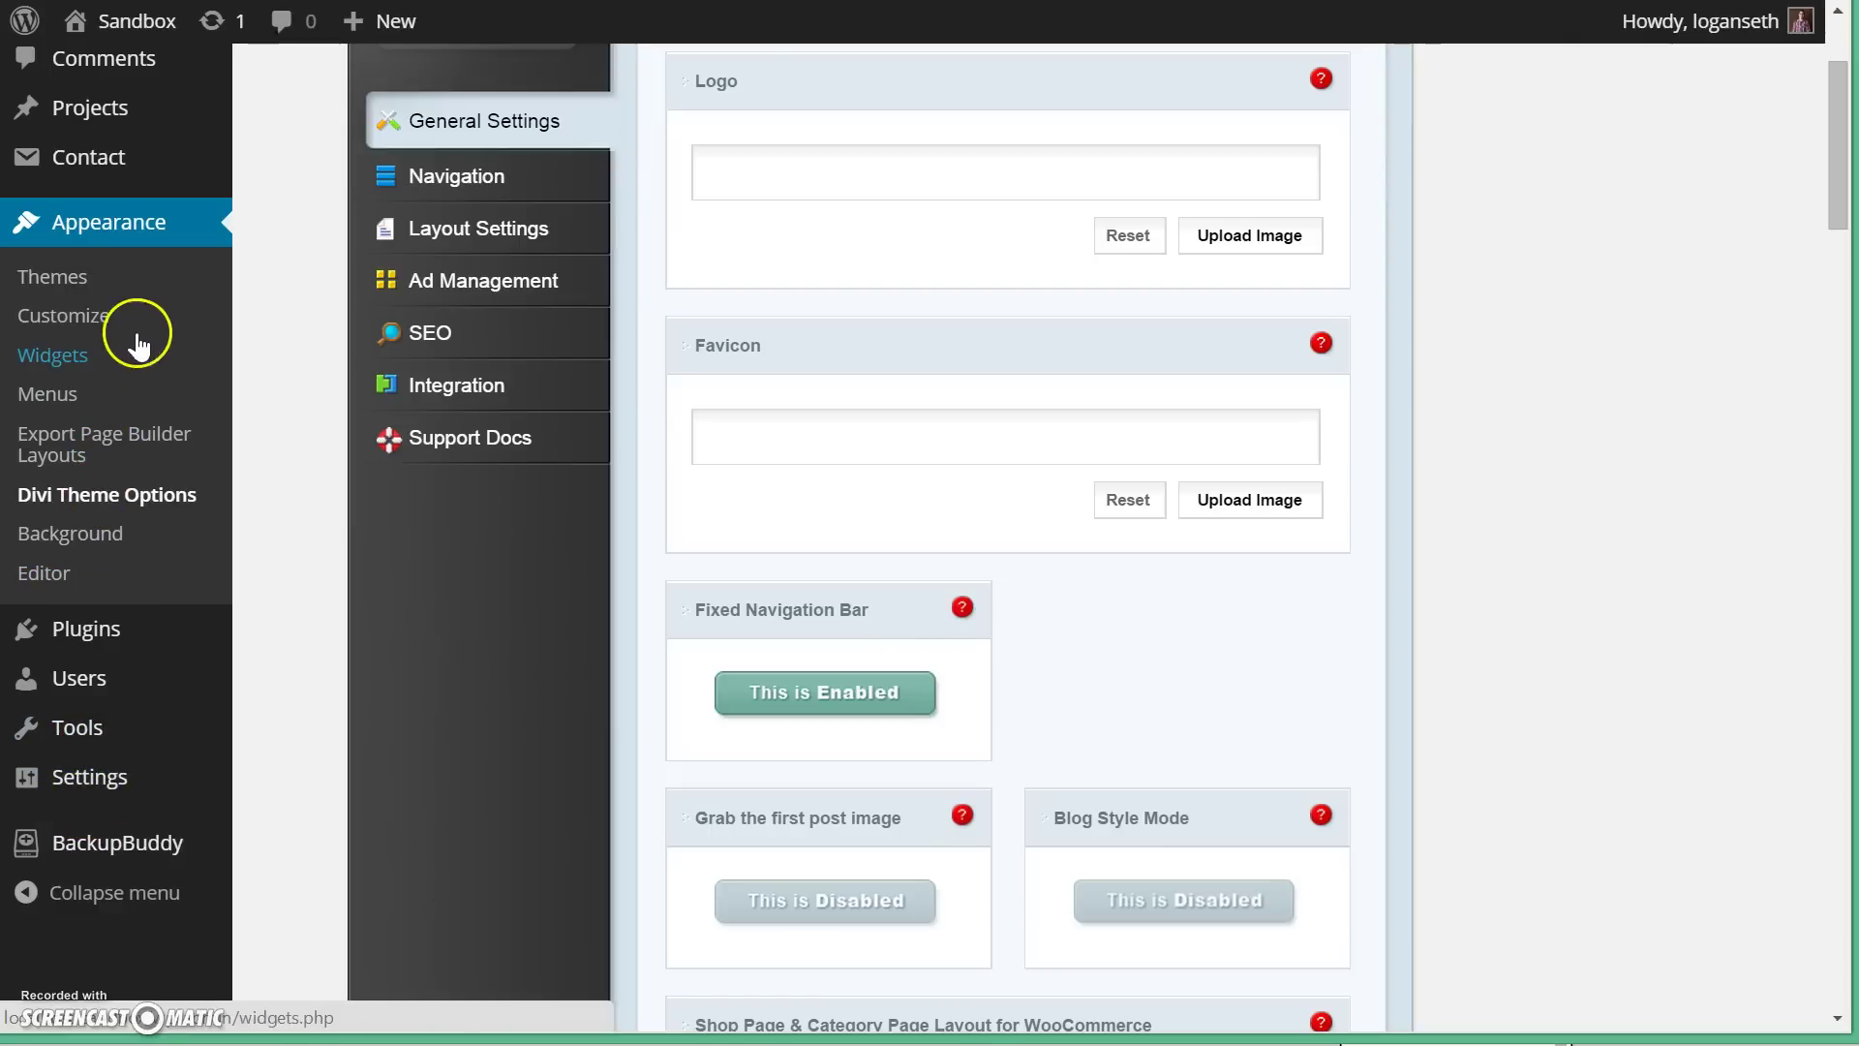
mouse_move(216, 150)
click(291, 163)
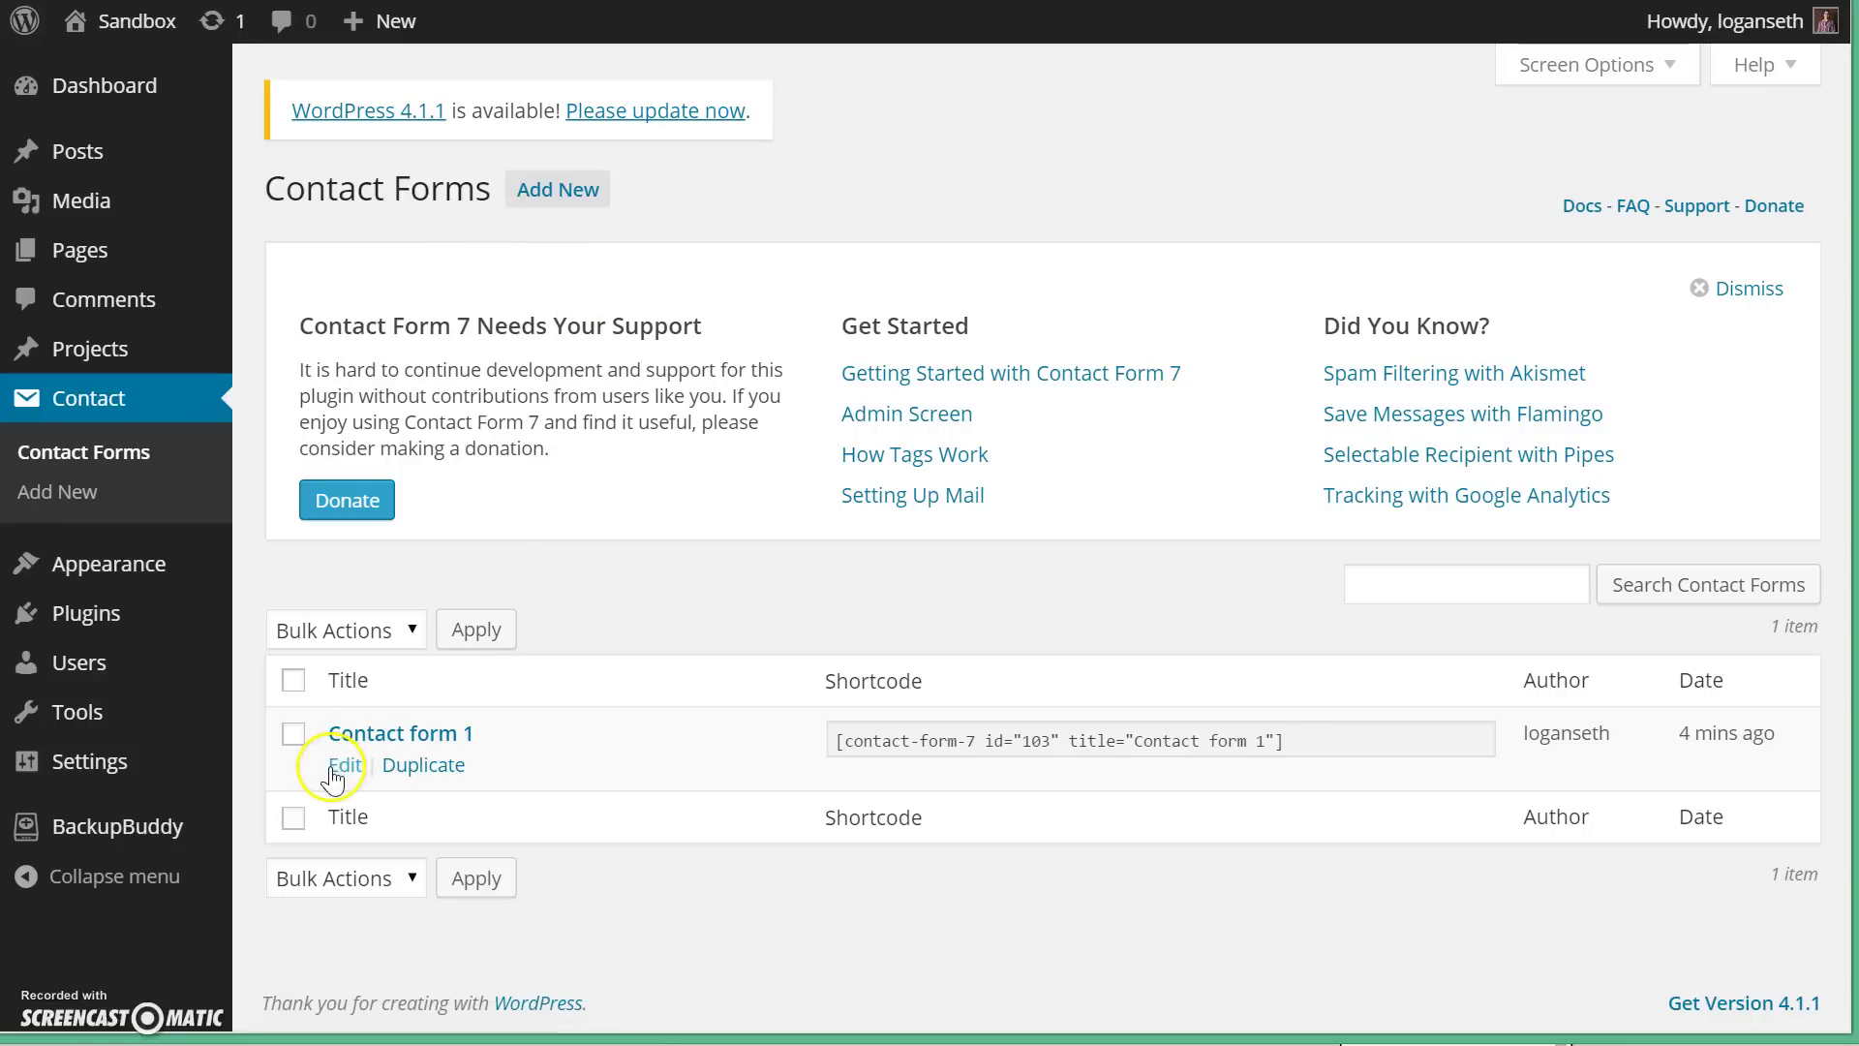
click(343, 766)
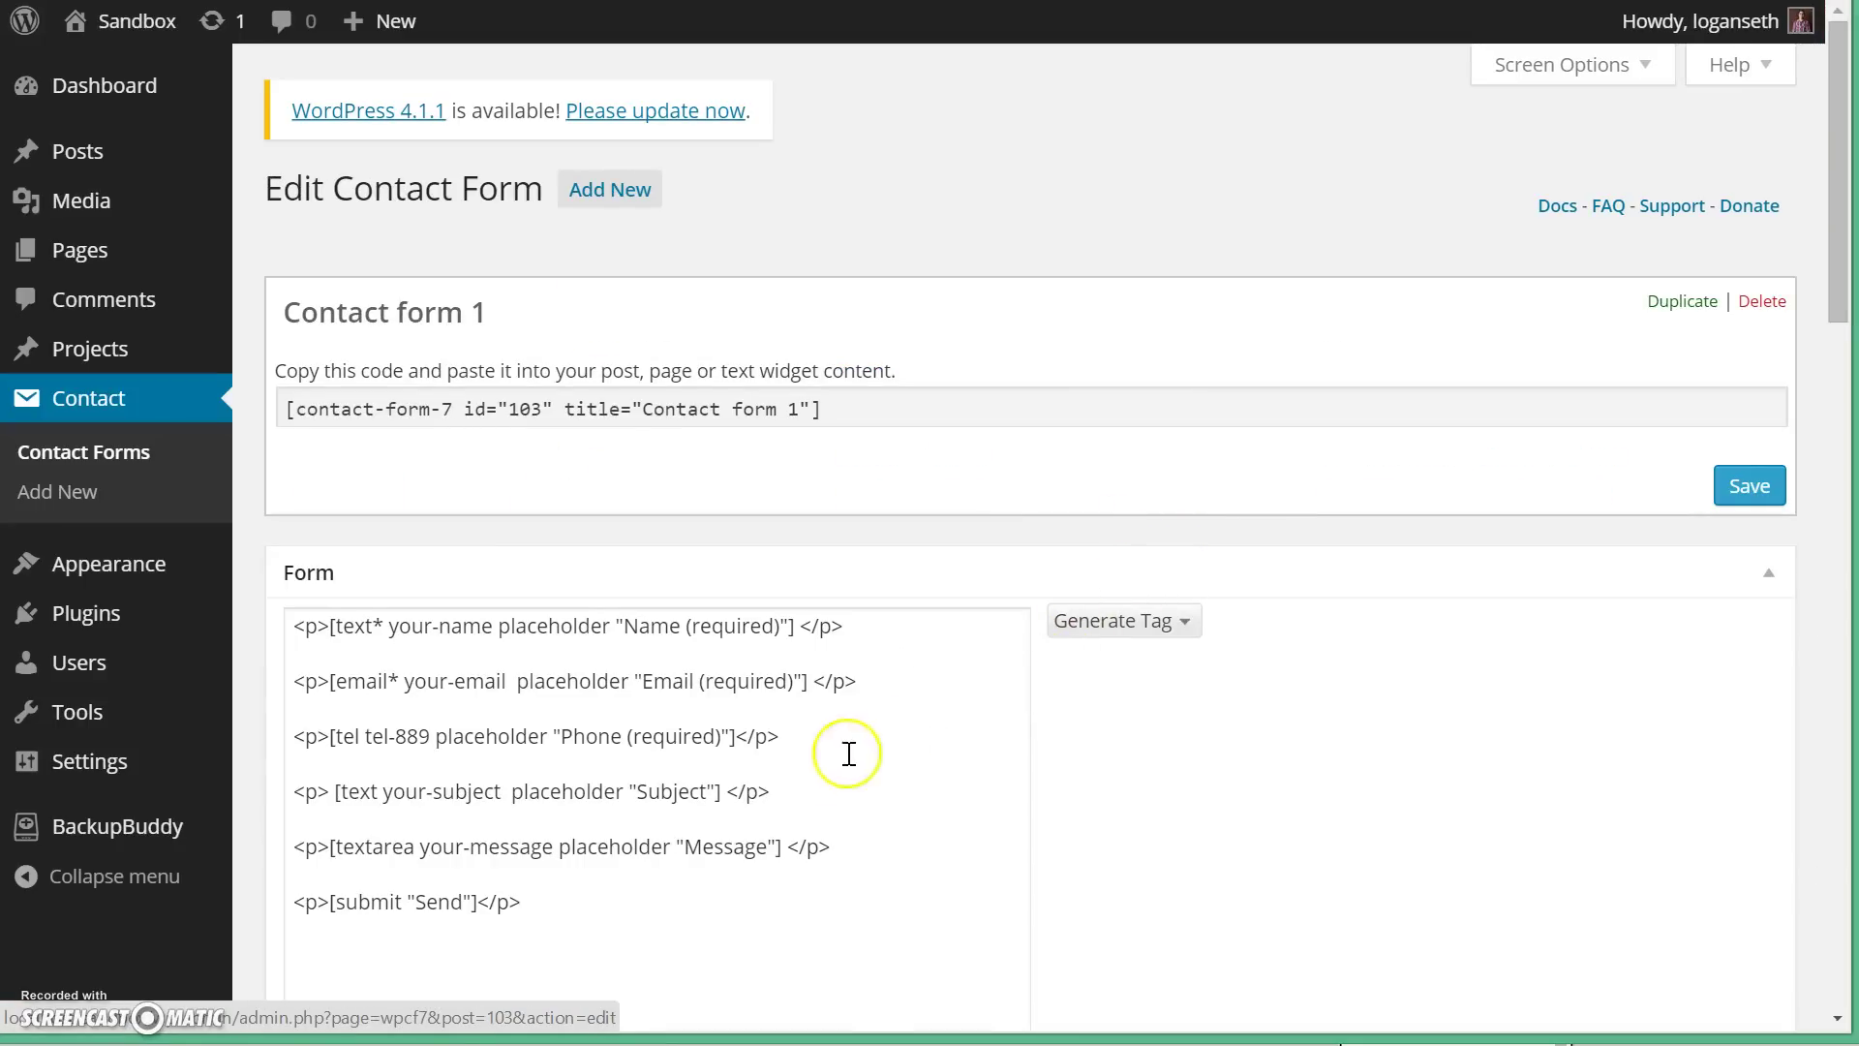
- Make the tel-889 phone tag required with an asterisk, and test the saved form by submitting it empty on the published page
click(360, 738)
text(*)
click(1733, 483)
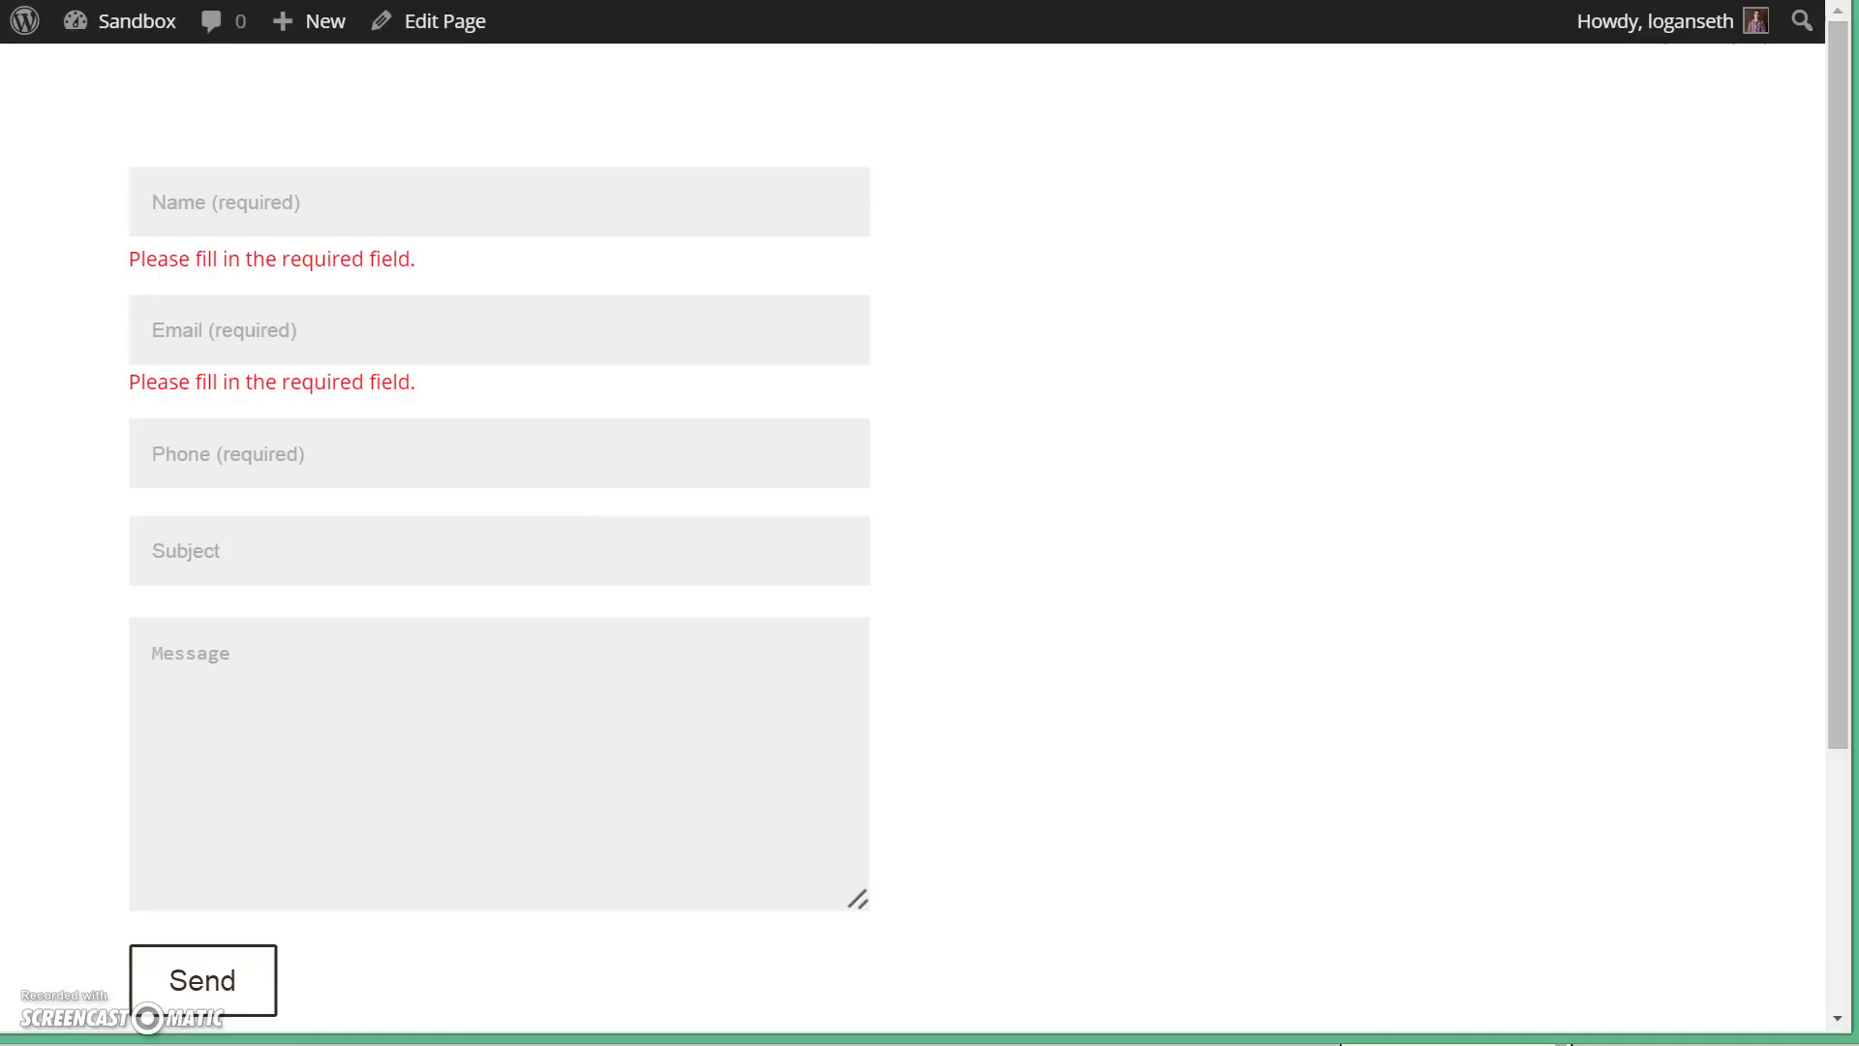
click(200, 906)
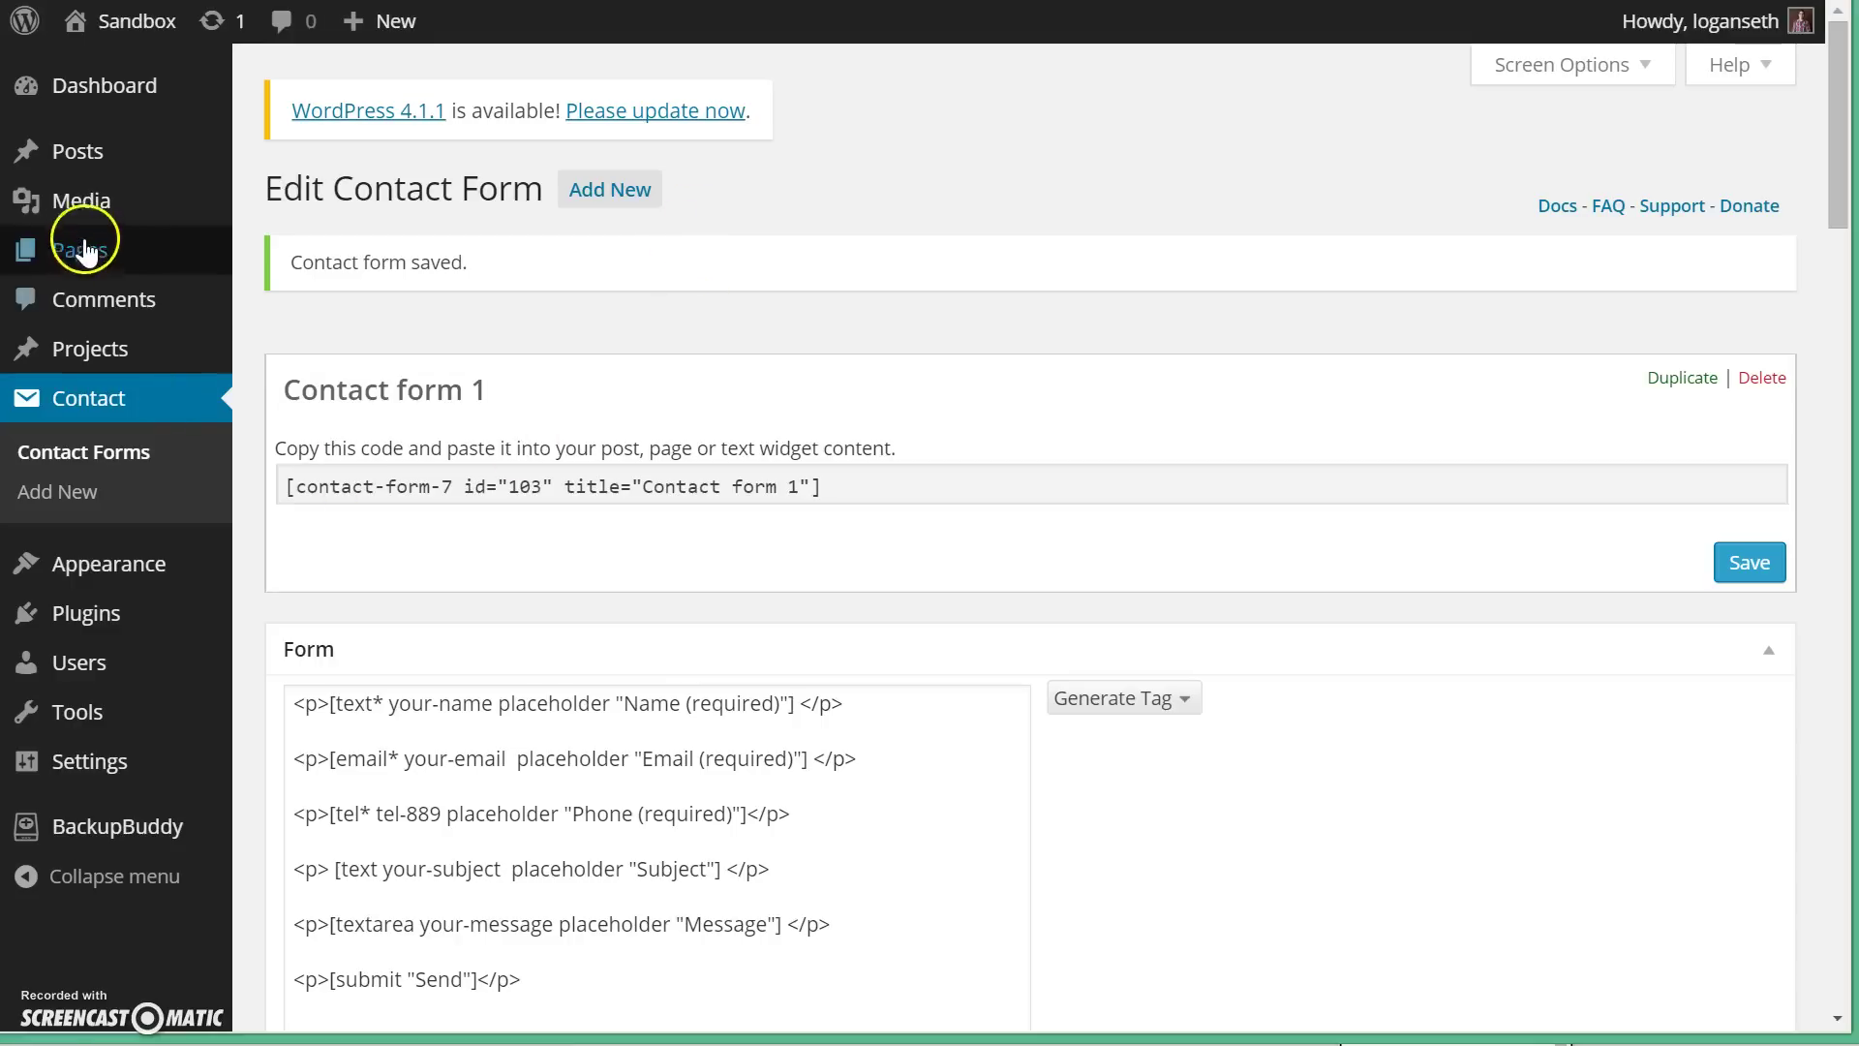
- Open the Landing page for editing and insert a Contact Form module in the empty second column
mouse_move(83, 247)
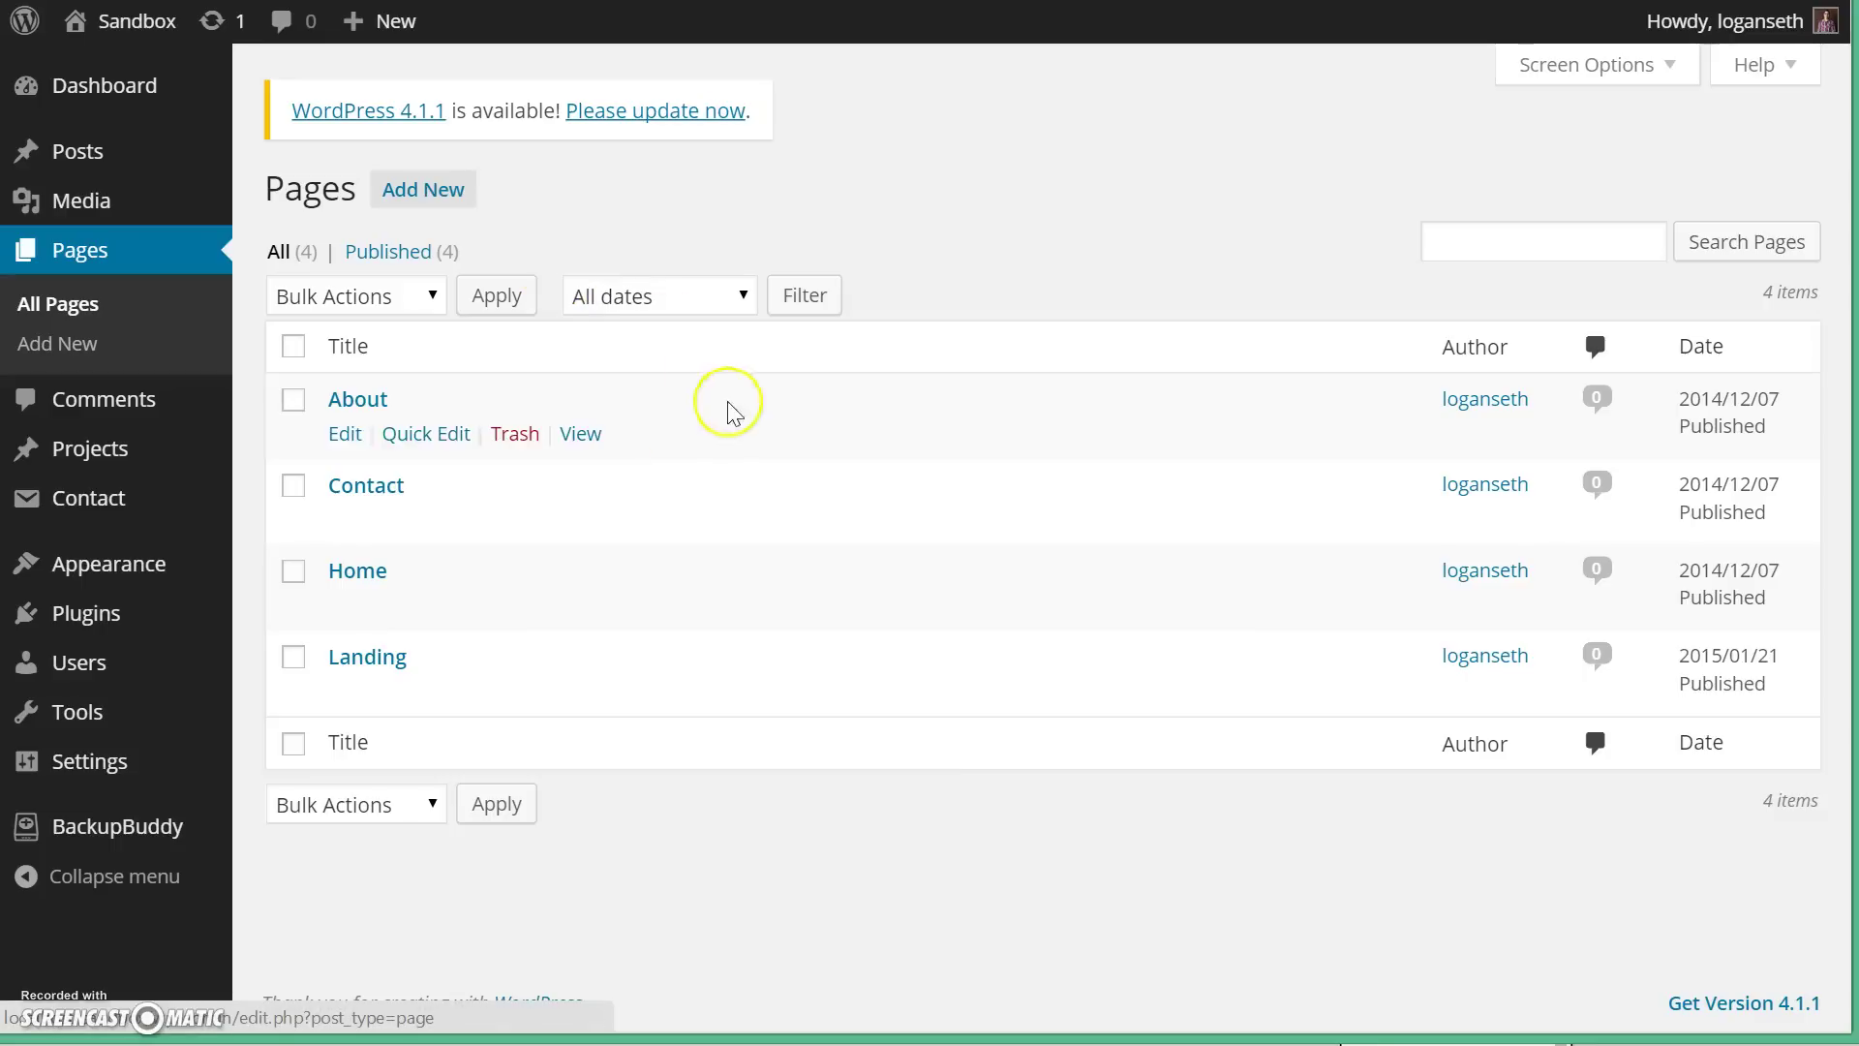
click(345, 689)
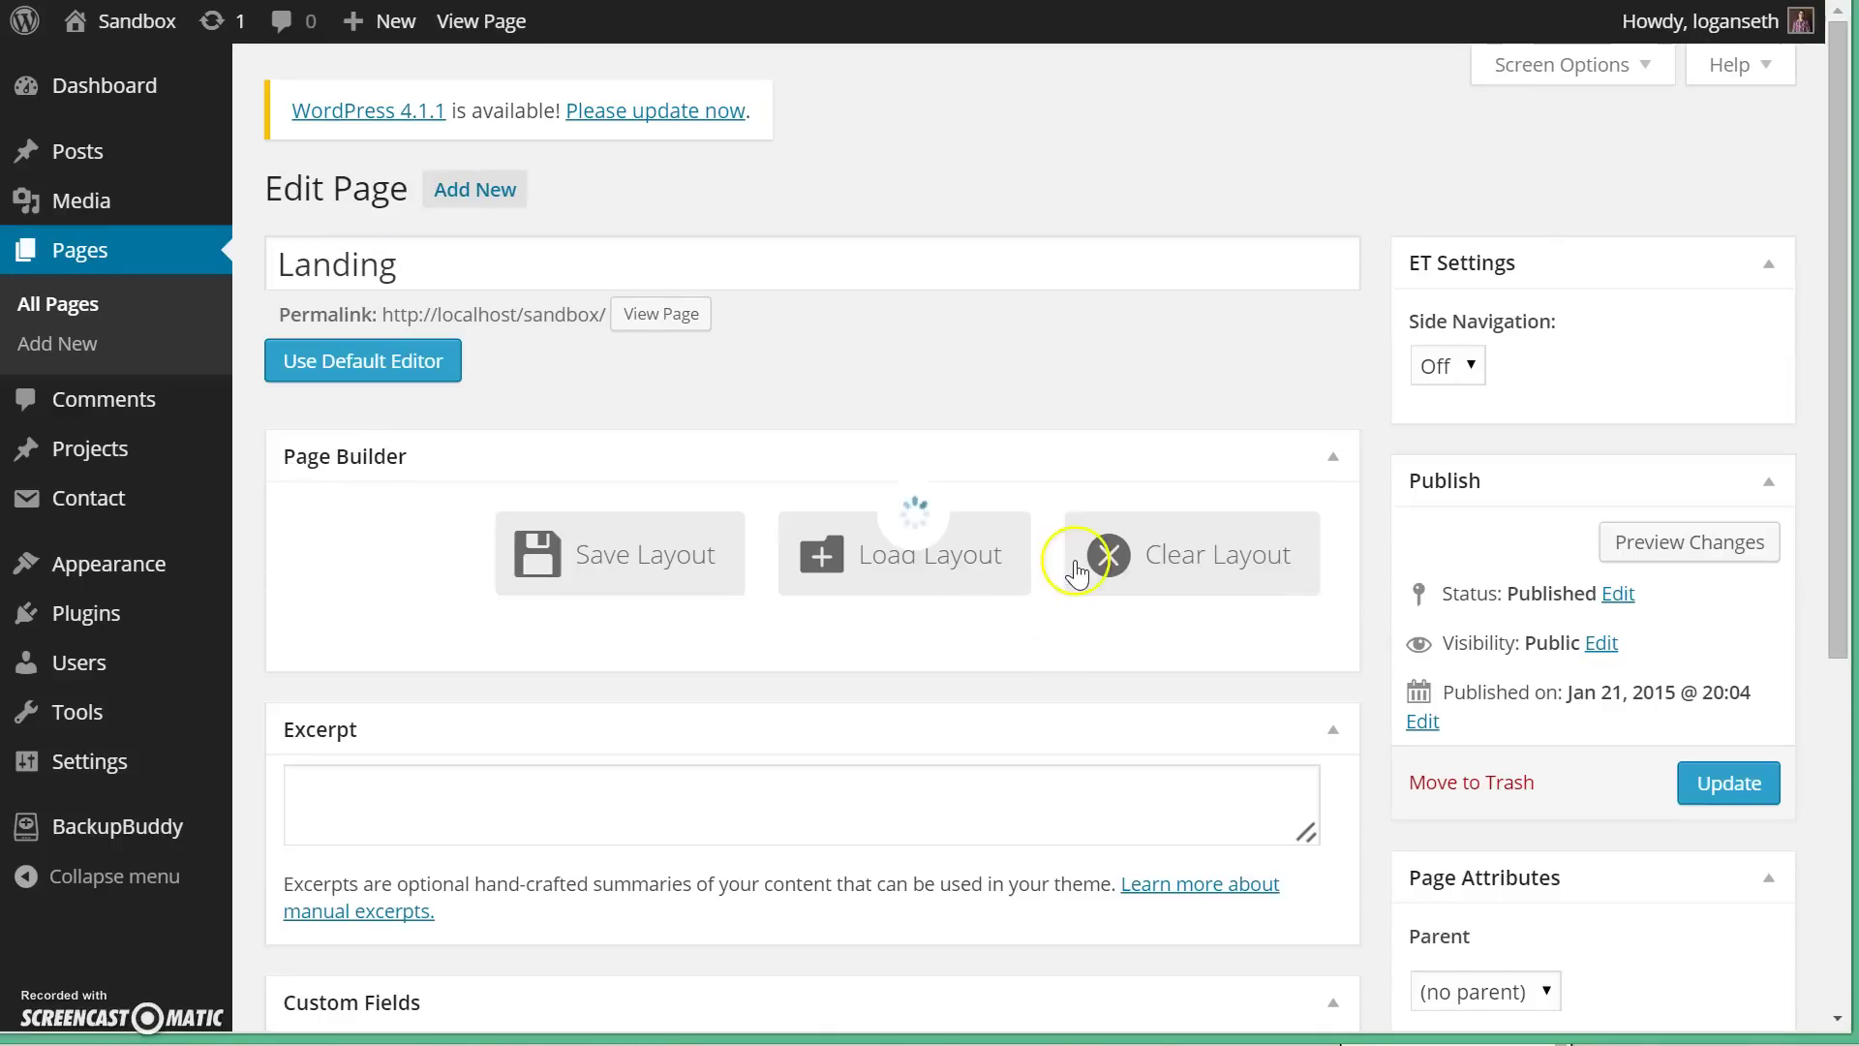
click(929, 705)
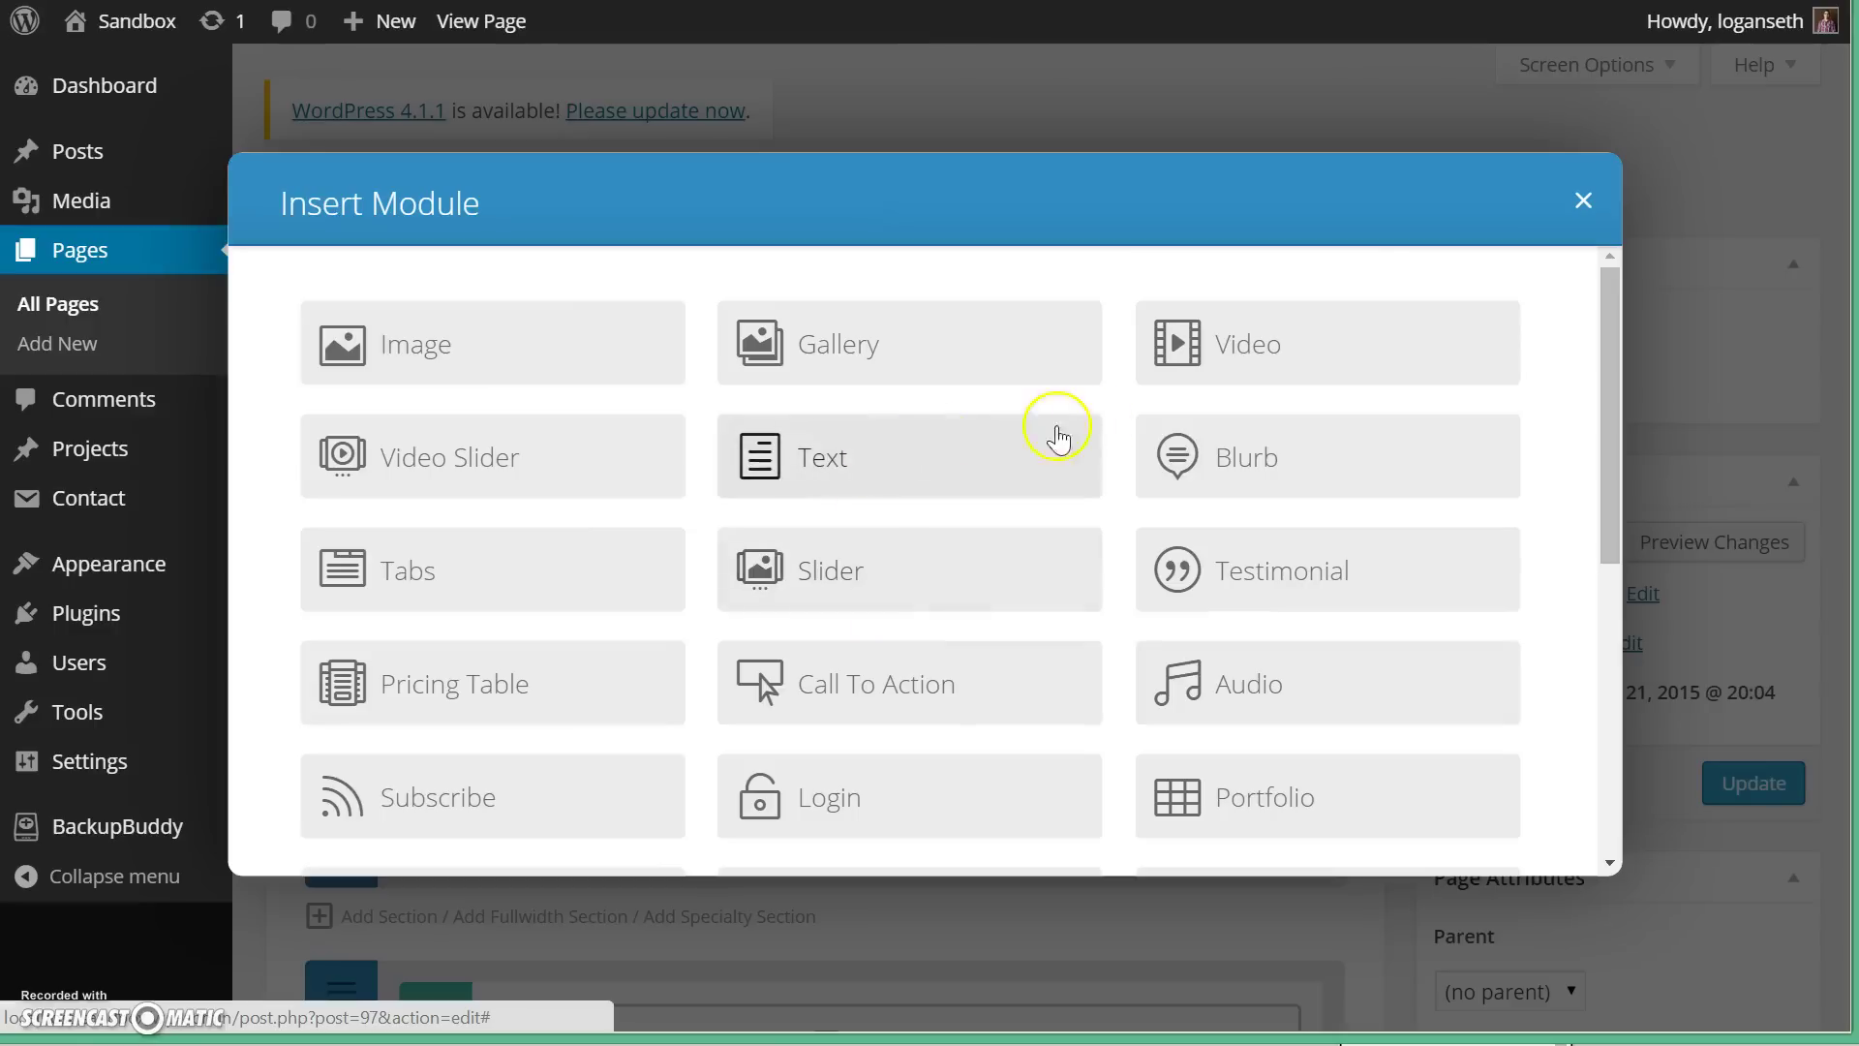
scroll(1259, 576, down, 3)
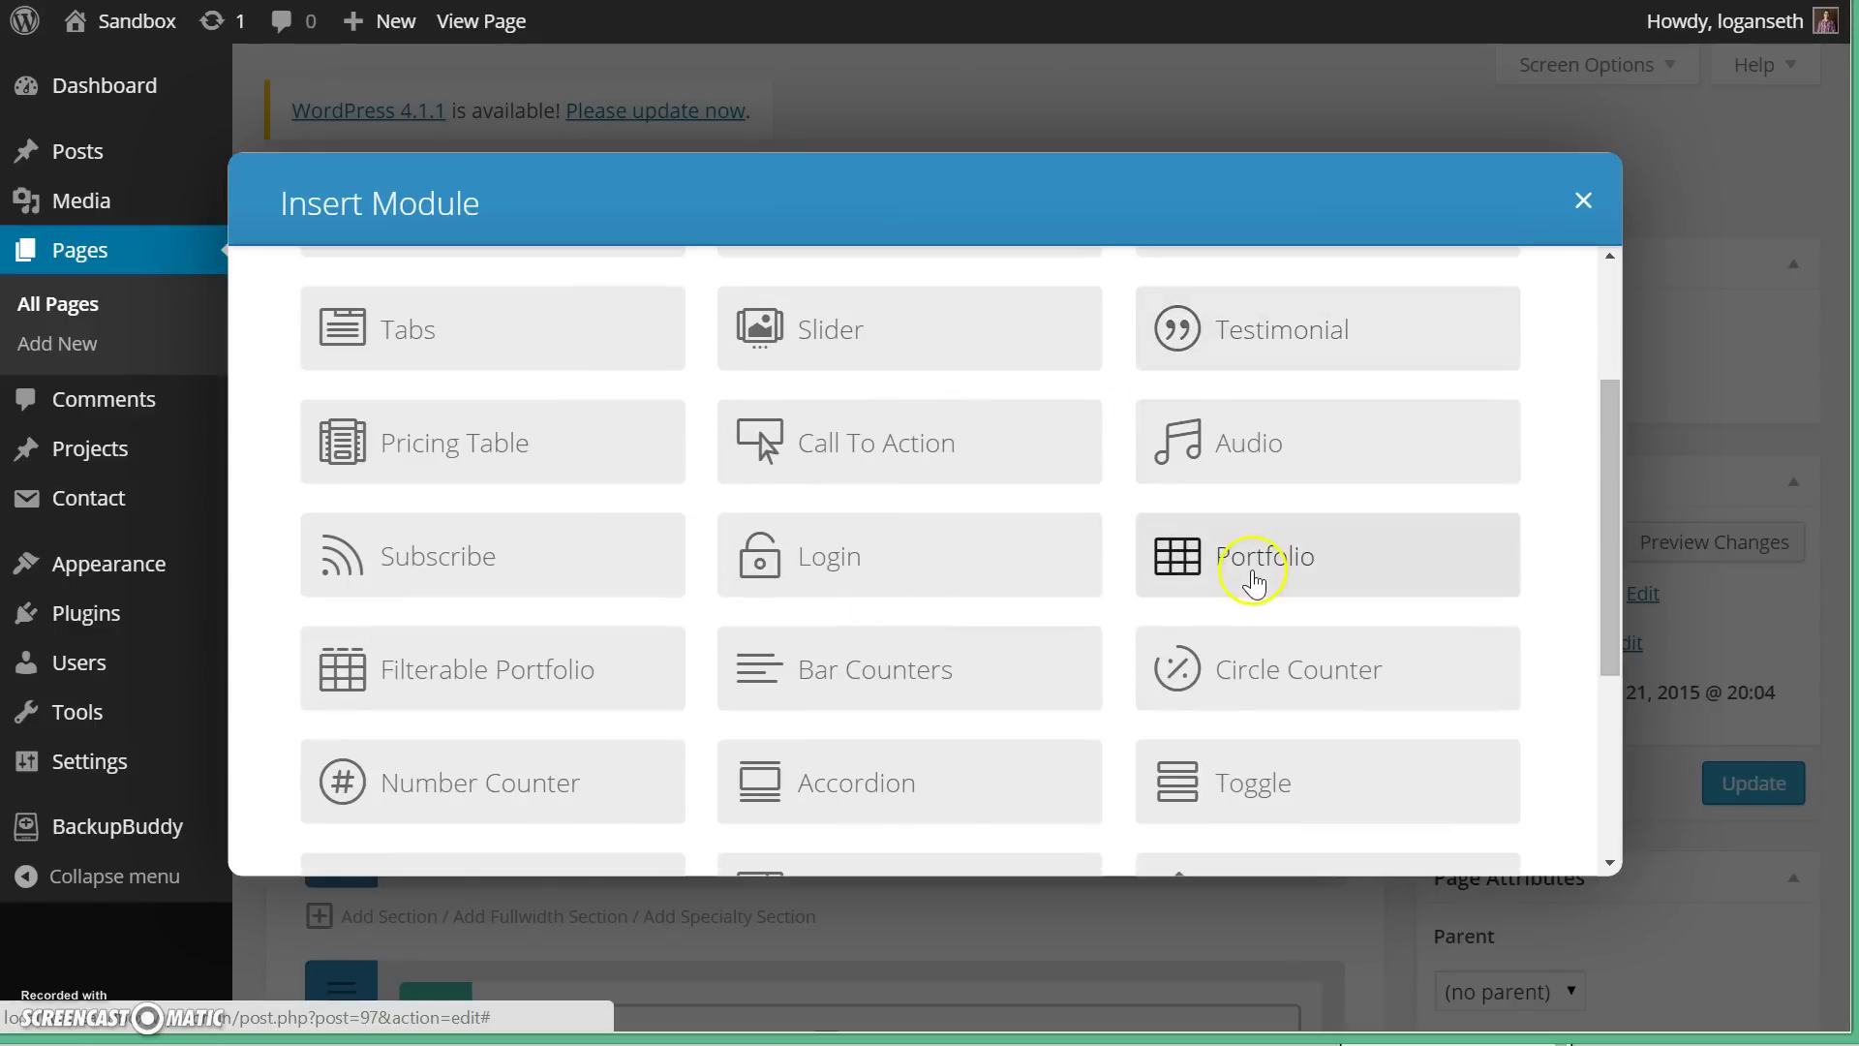
scroll(1254, 581, down, 3)
scroll(1255, 584, down, 2)
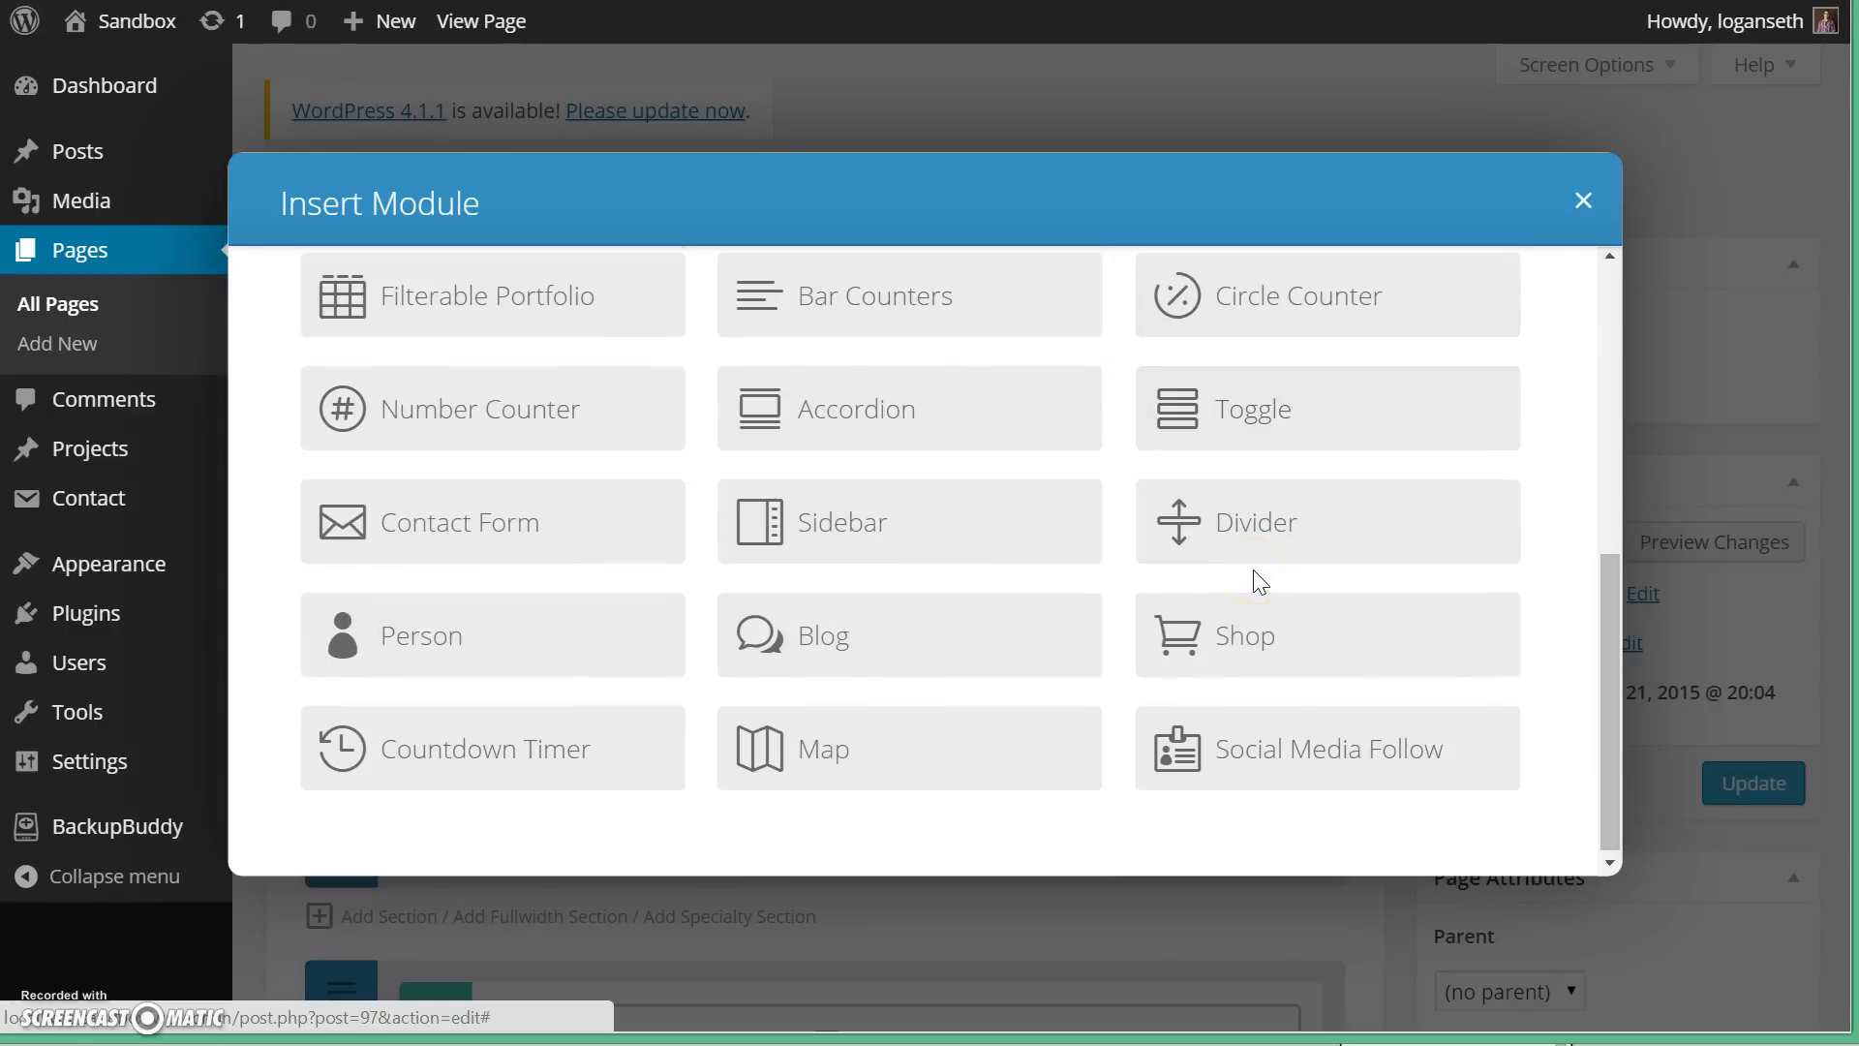
click(658, 523)
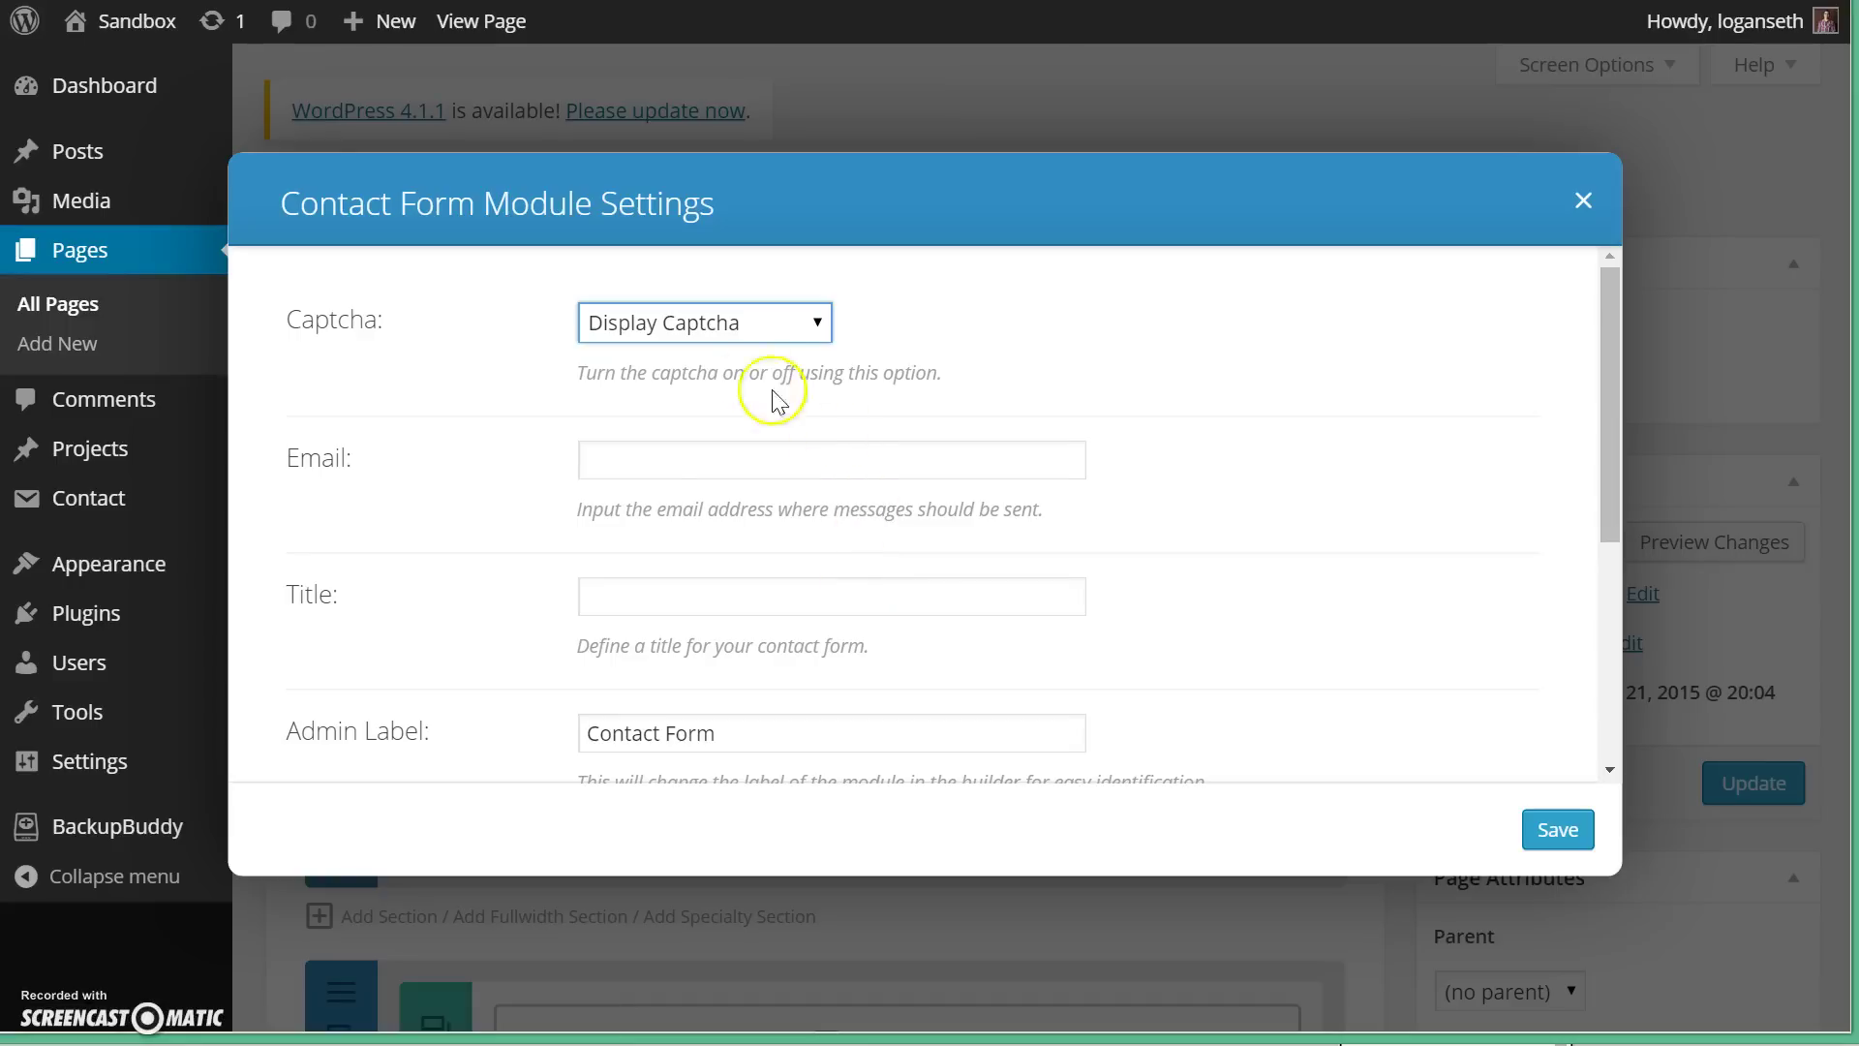
- Set the Contact Form module's captcha to Don't Display Captcha, and save the module and the page
click(743, 344)
click(726, 402)
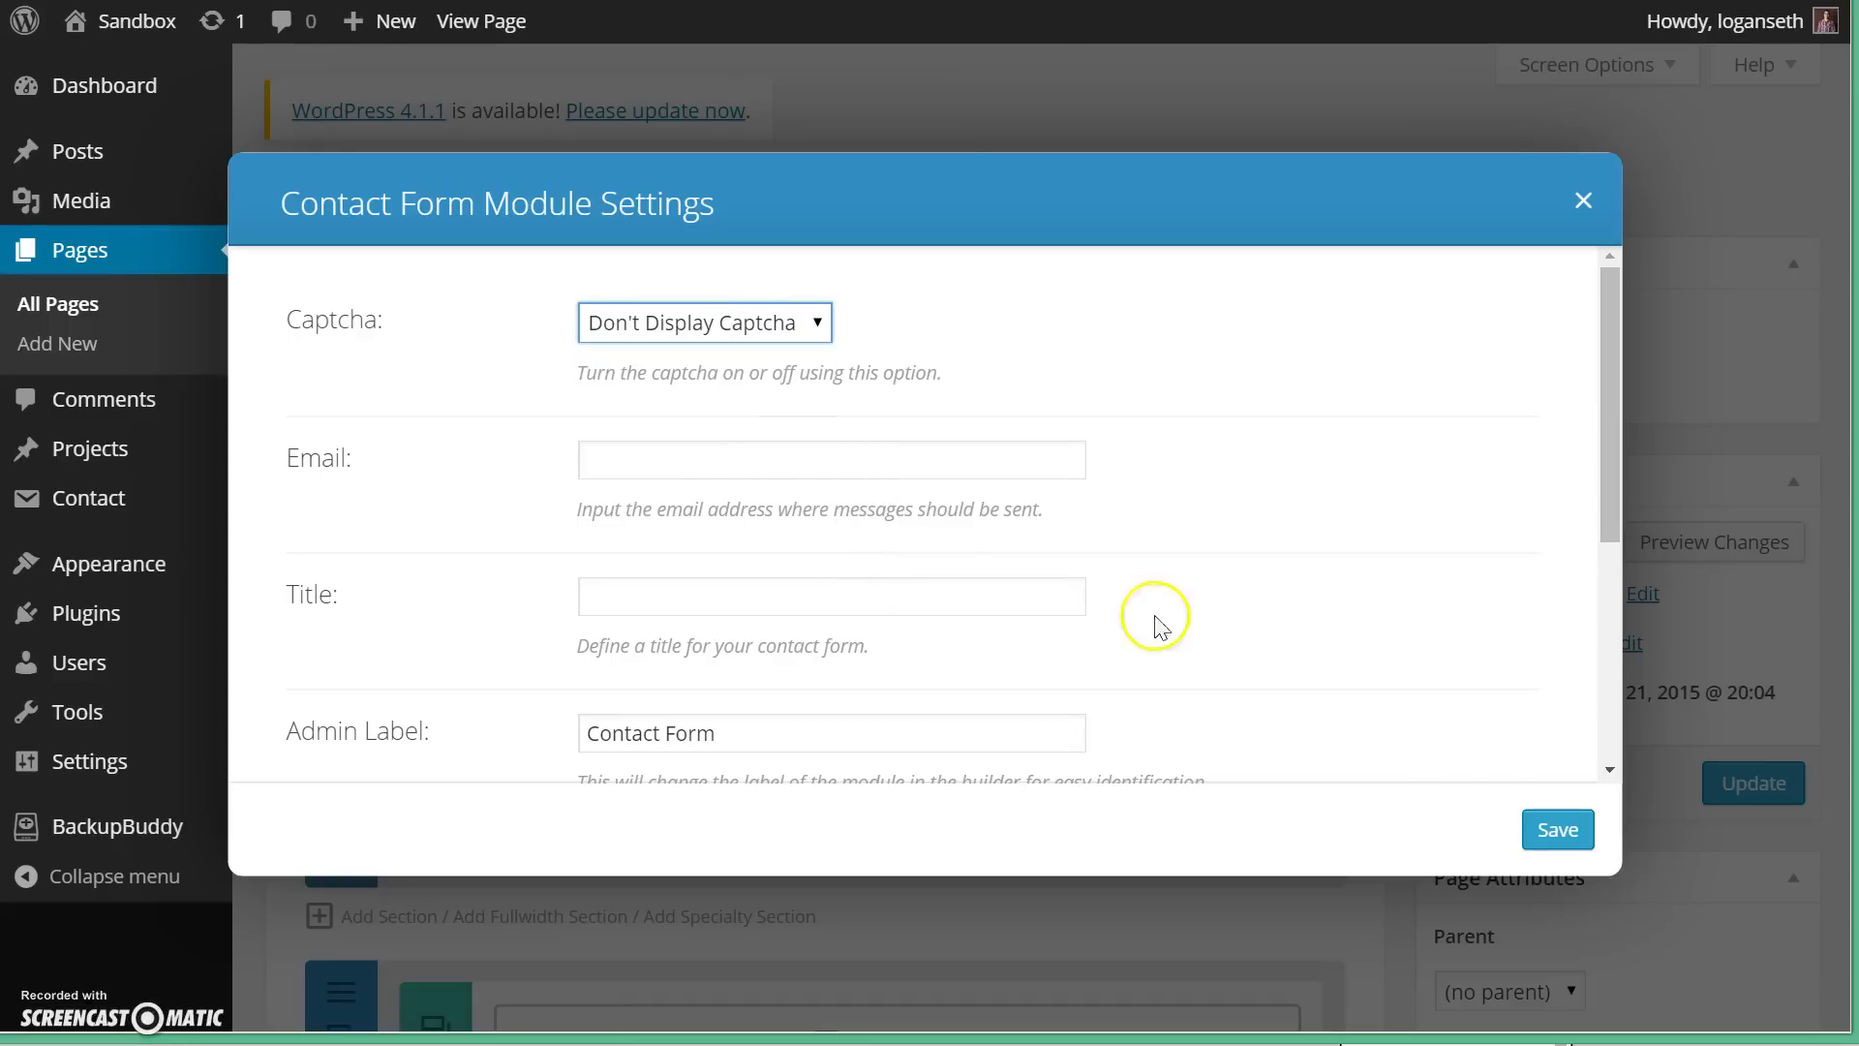
click(1552, 830)
click(1706, 786)
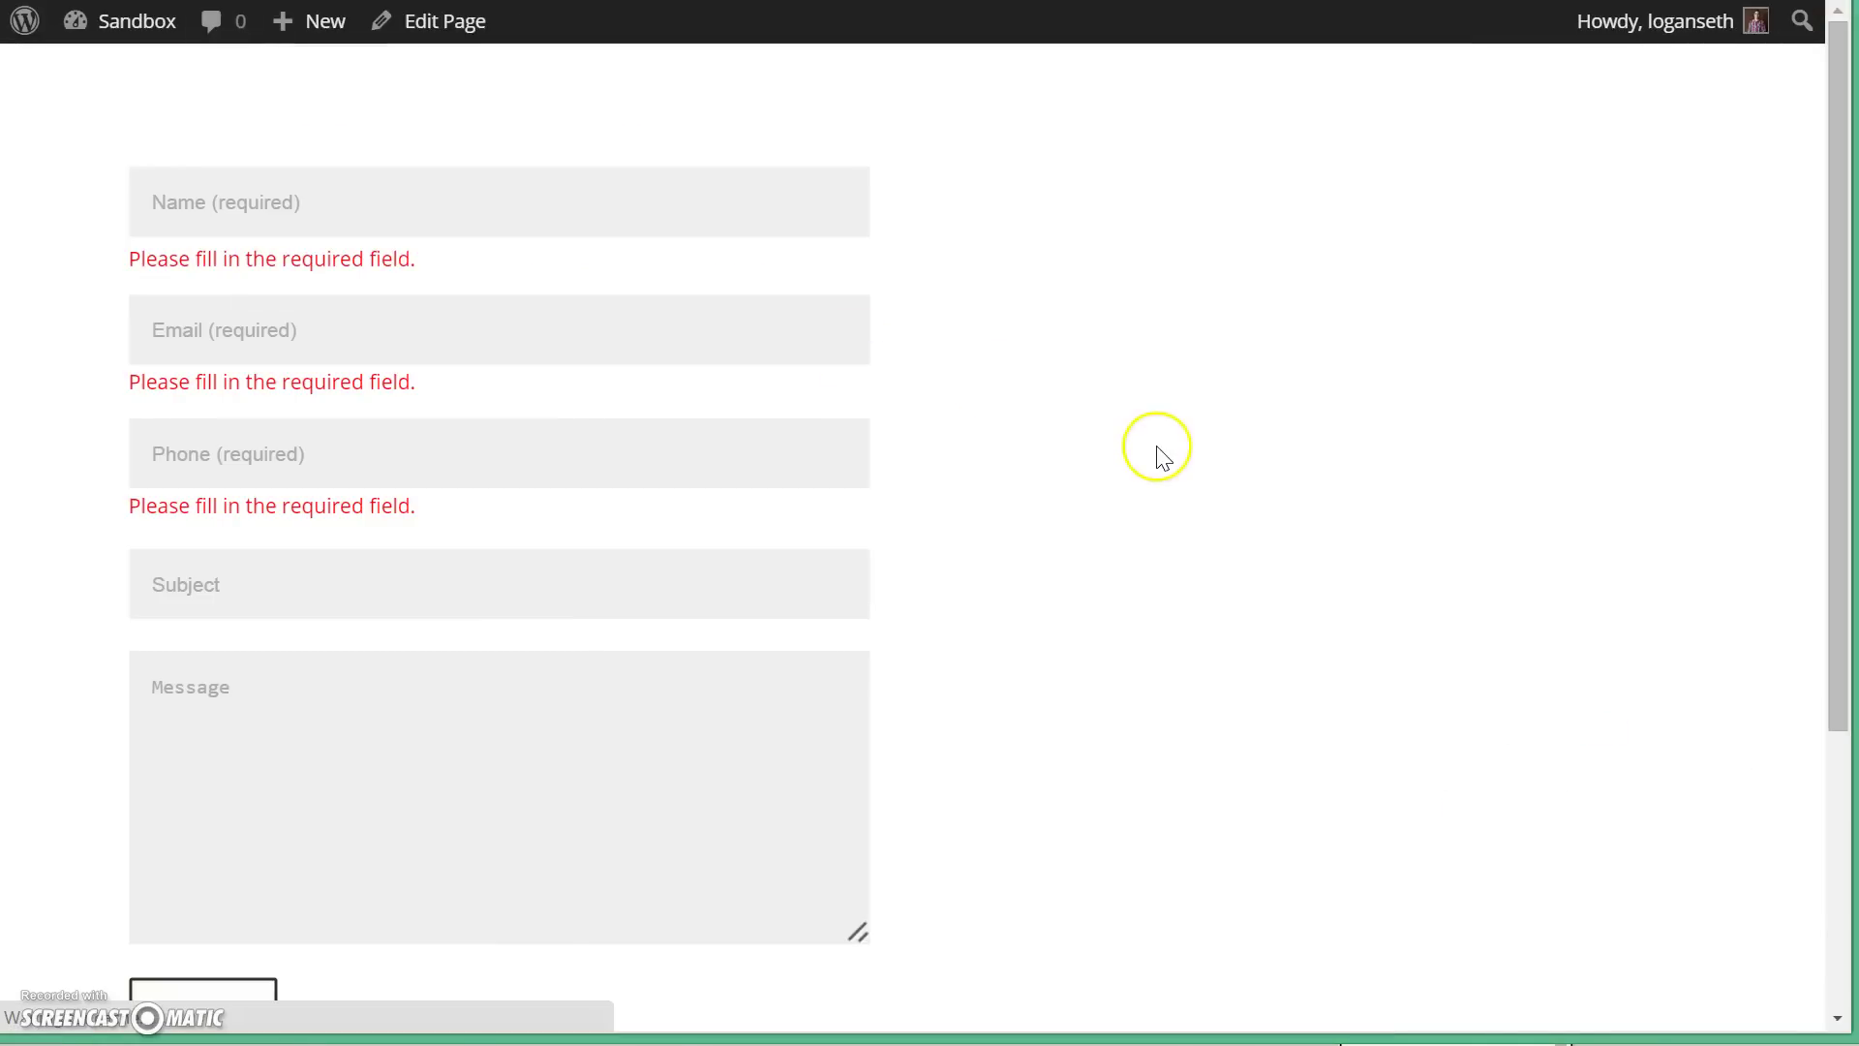
- Check the Divi contact form's email and message fields beside the Contact Form 7 form on the published page
click(1406, 194)
click(1175, 461)
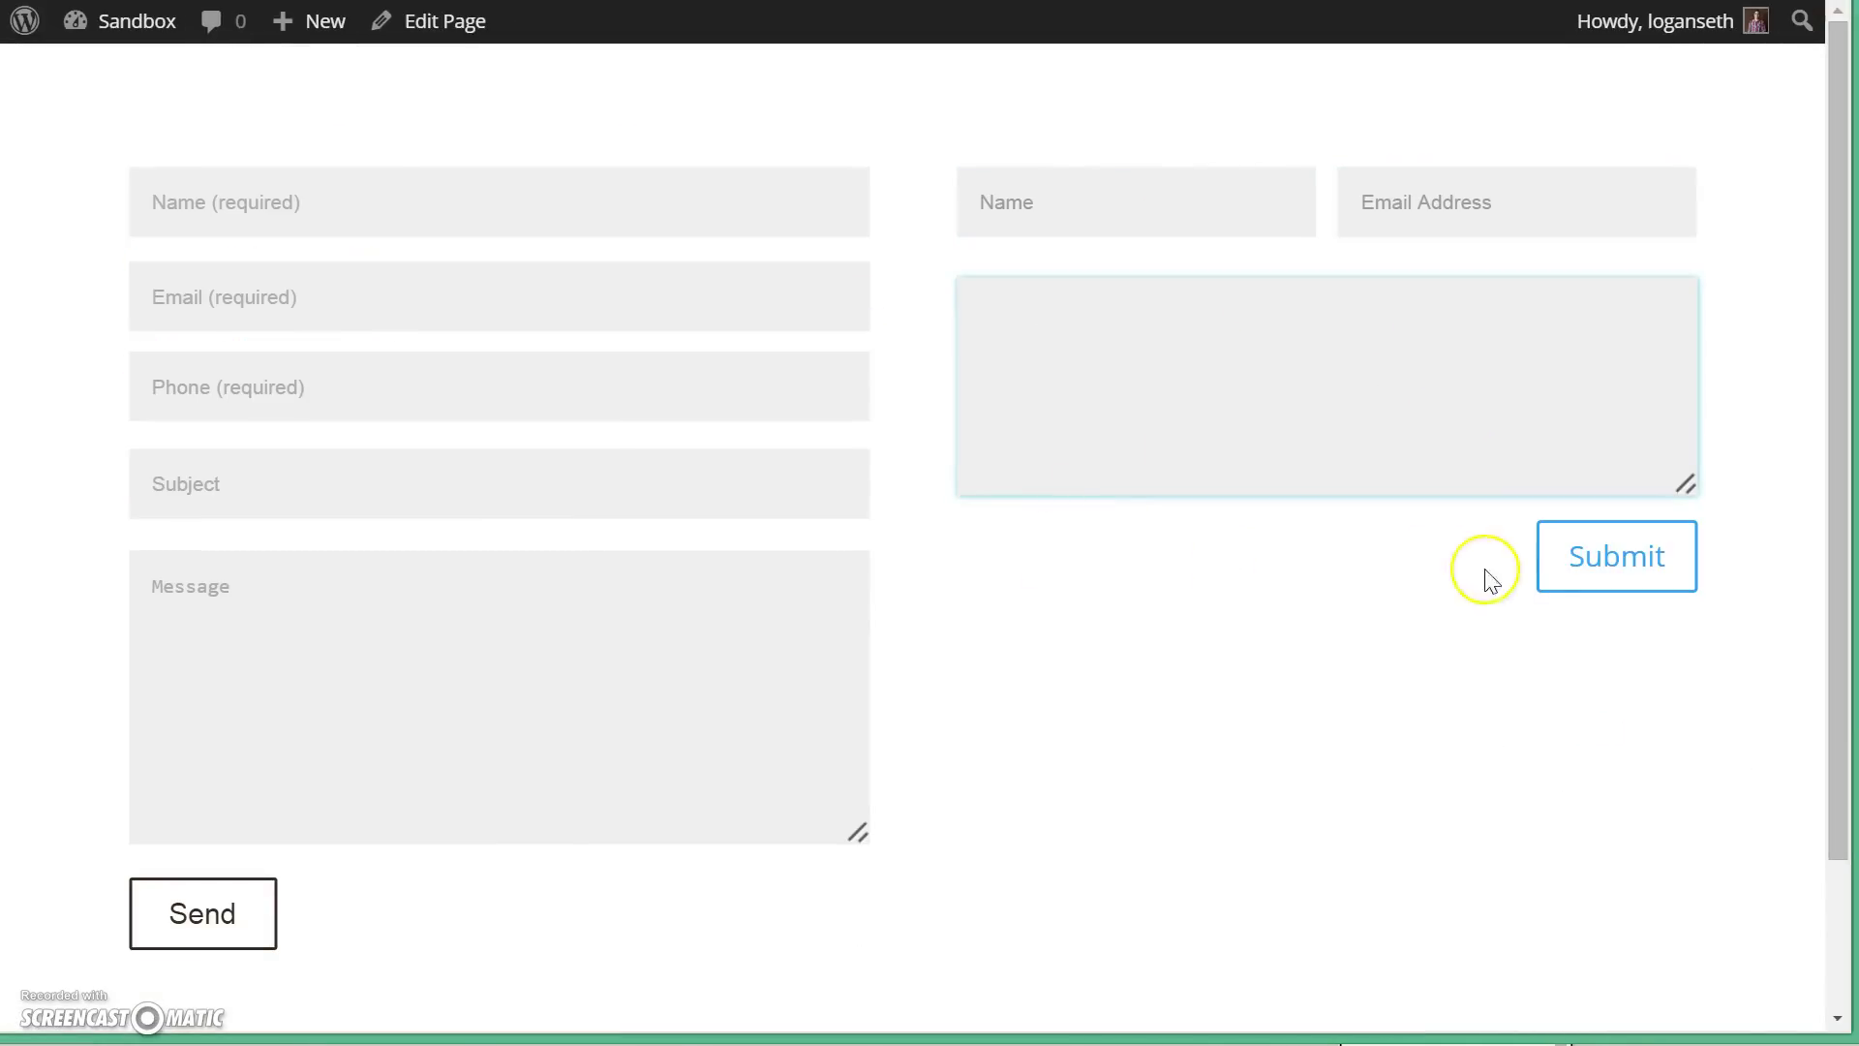